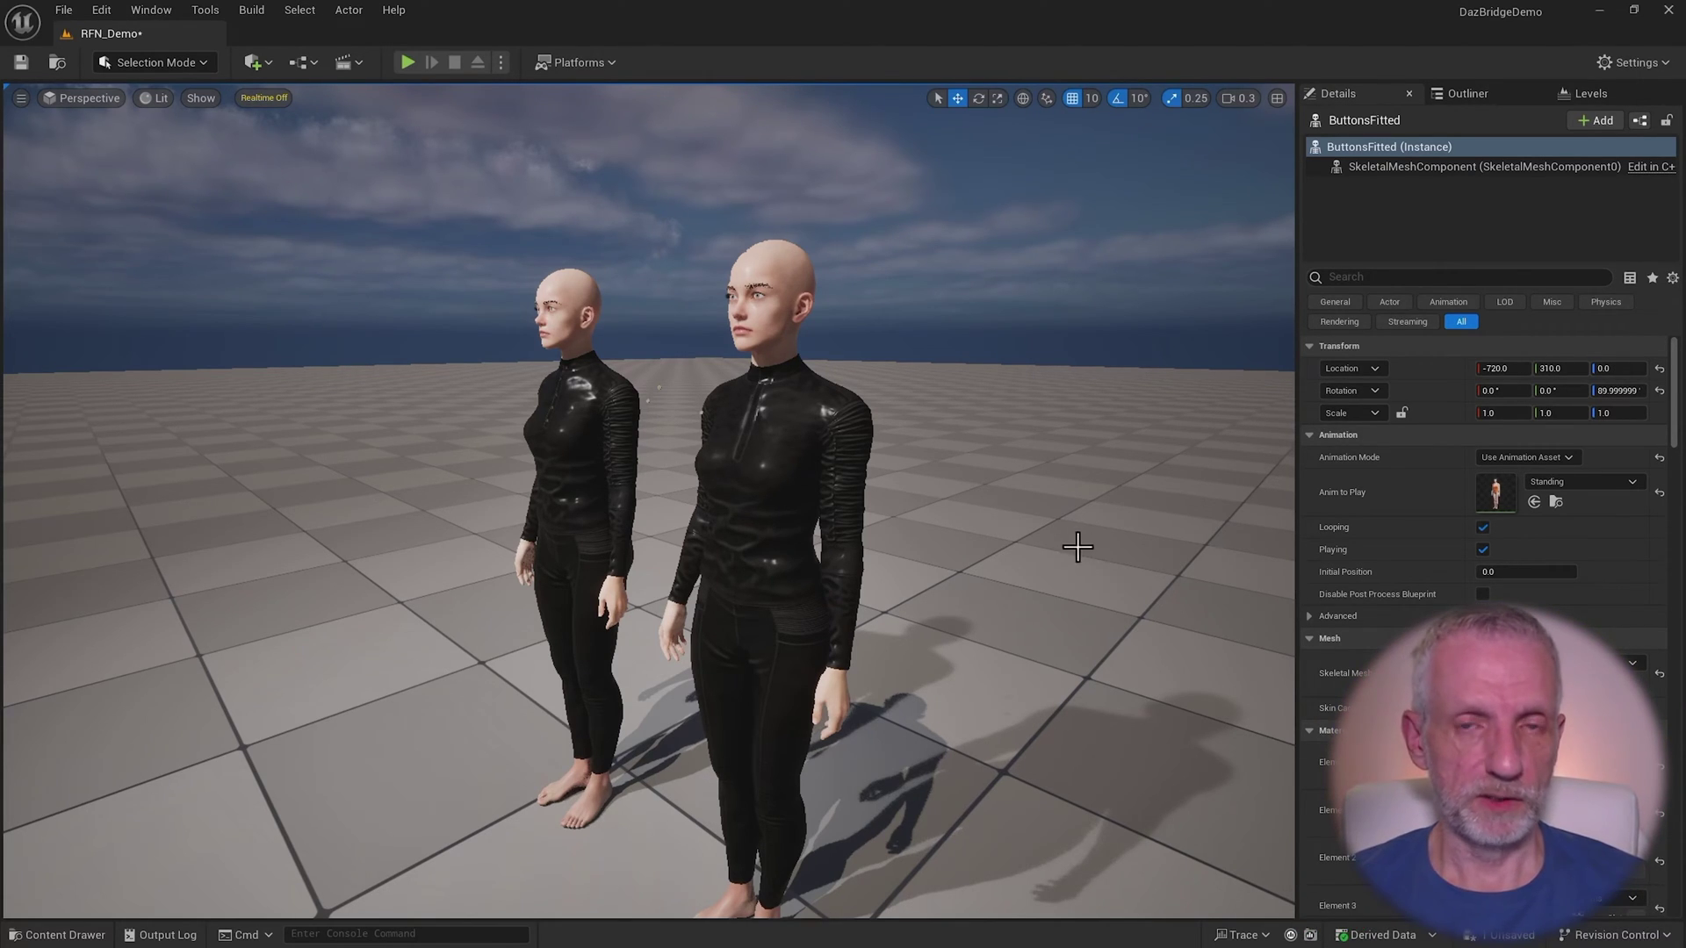
- In Unreal Engine, fly the camera around the left character to inspect its shirt buttons
right_click_drag(1069, 572, 1216, 555)
key("w")
key("a")
key("w")
key("a")
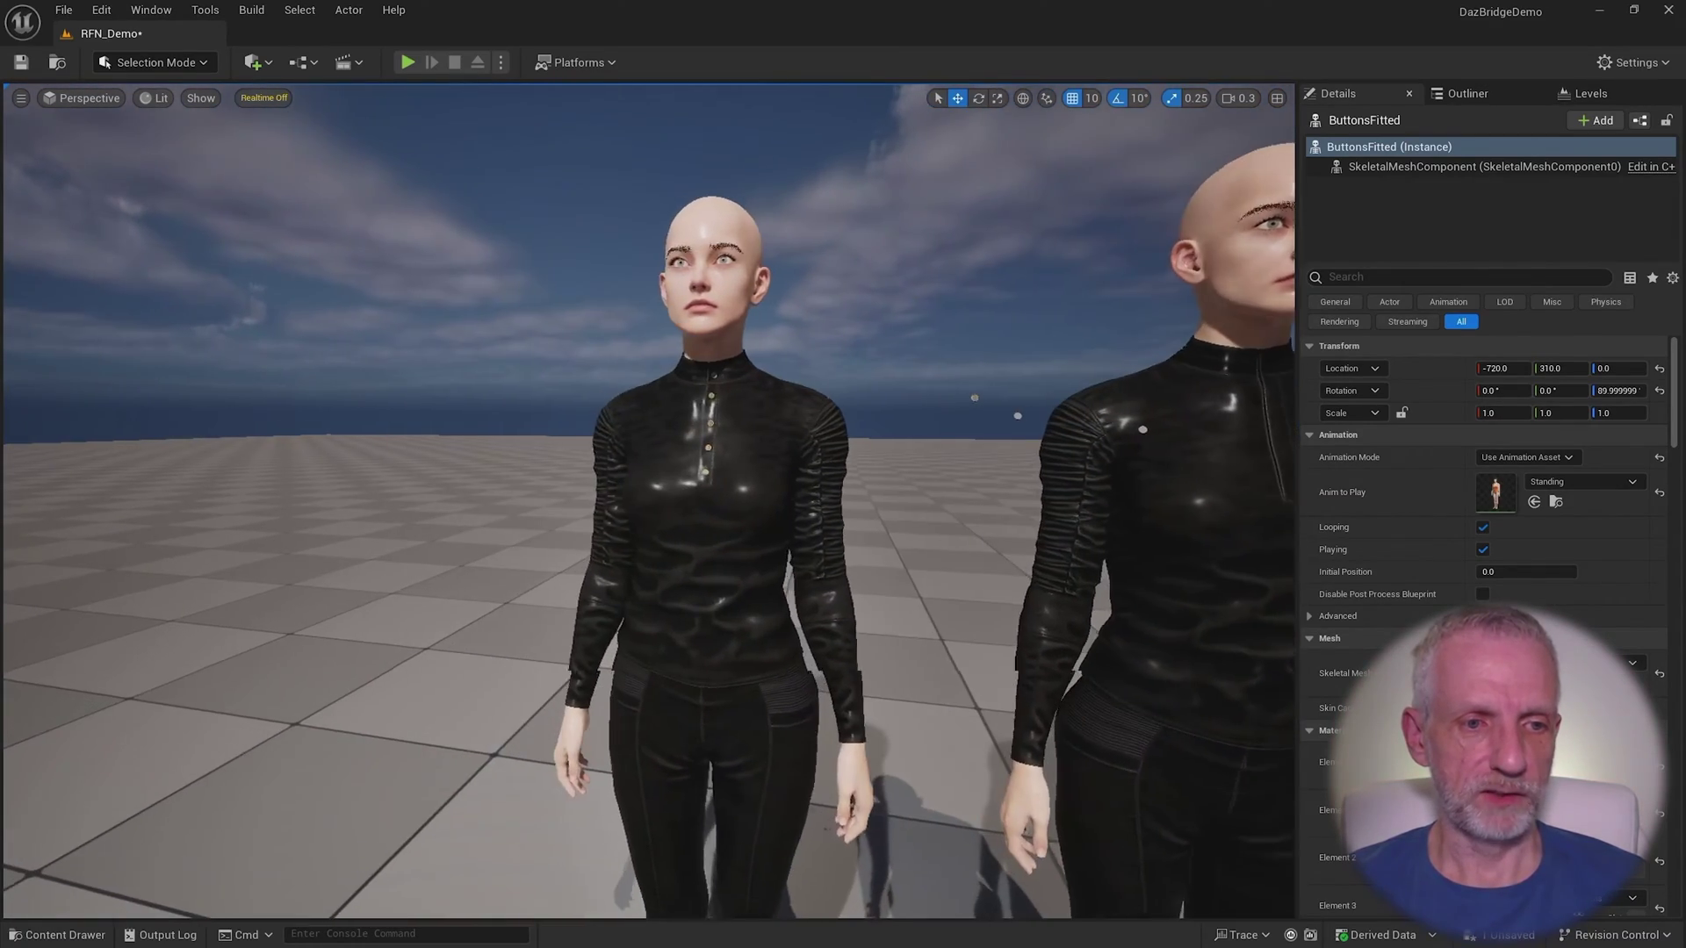
right_click_drag(1072, 512, 1066, 572)
- Switch briefly to DAZ Studio, zoom its view, then return to Unreal Engine
key("alt+Tab")
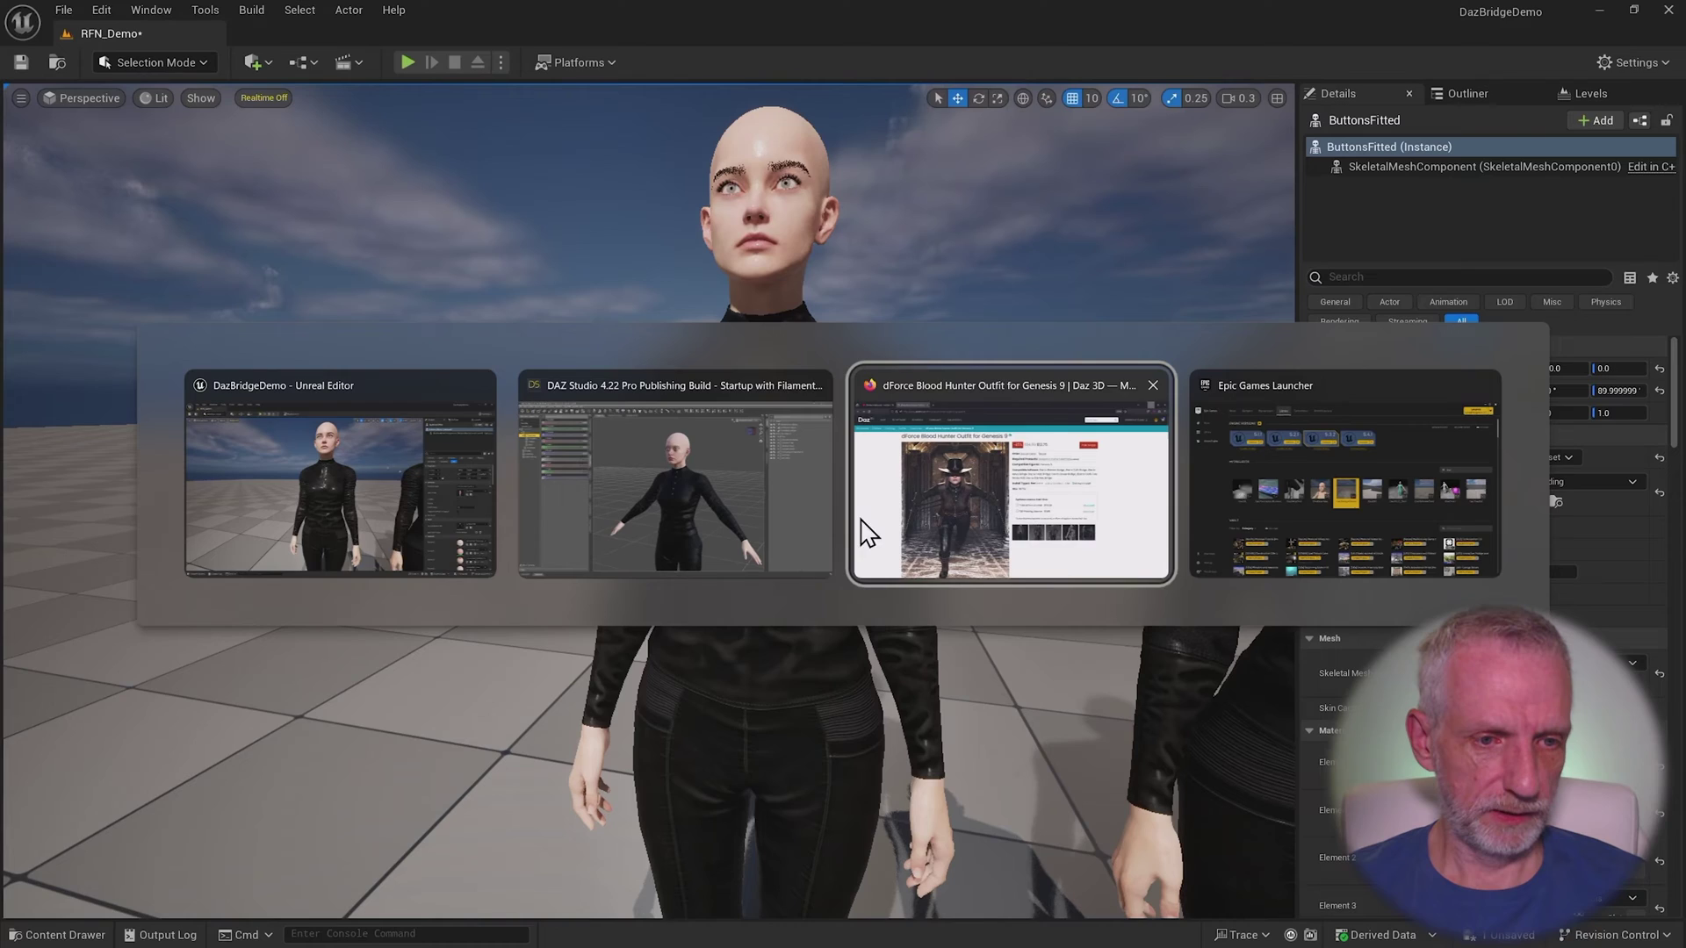
left_click(813, 513)
scroll(857, 500, "up", 10)
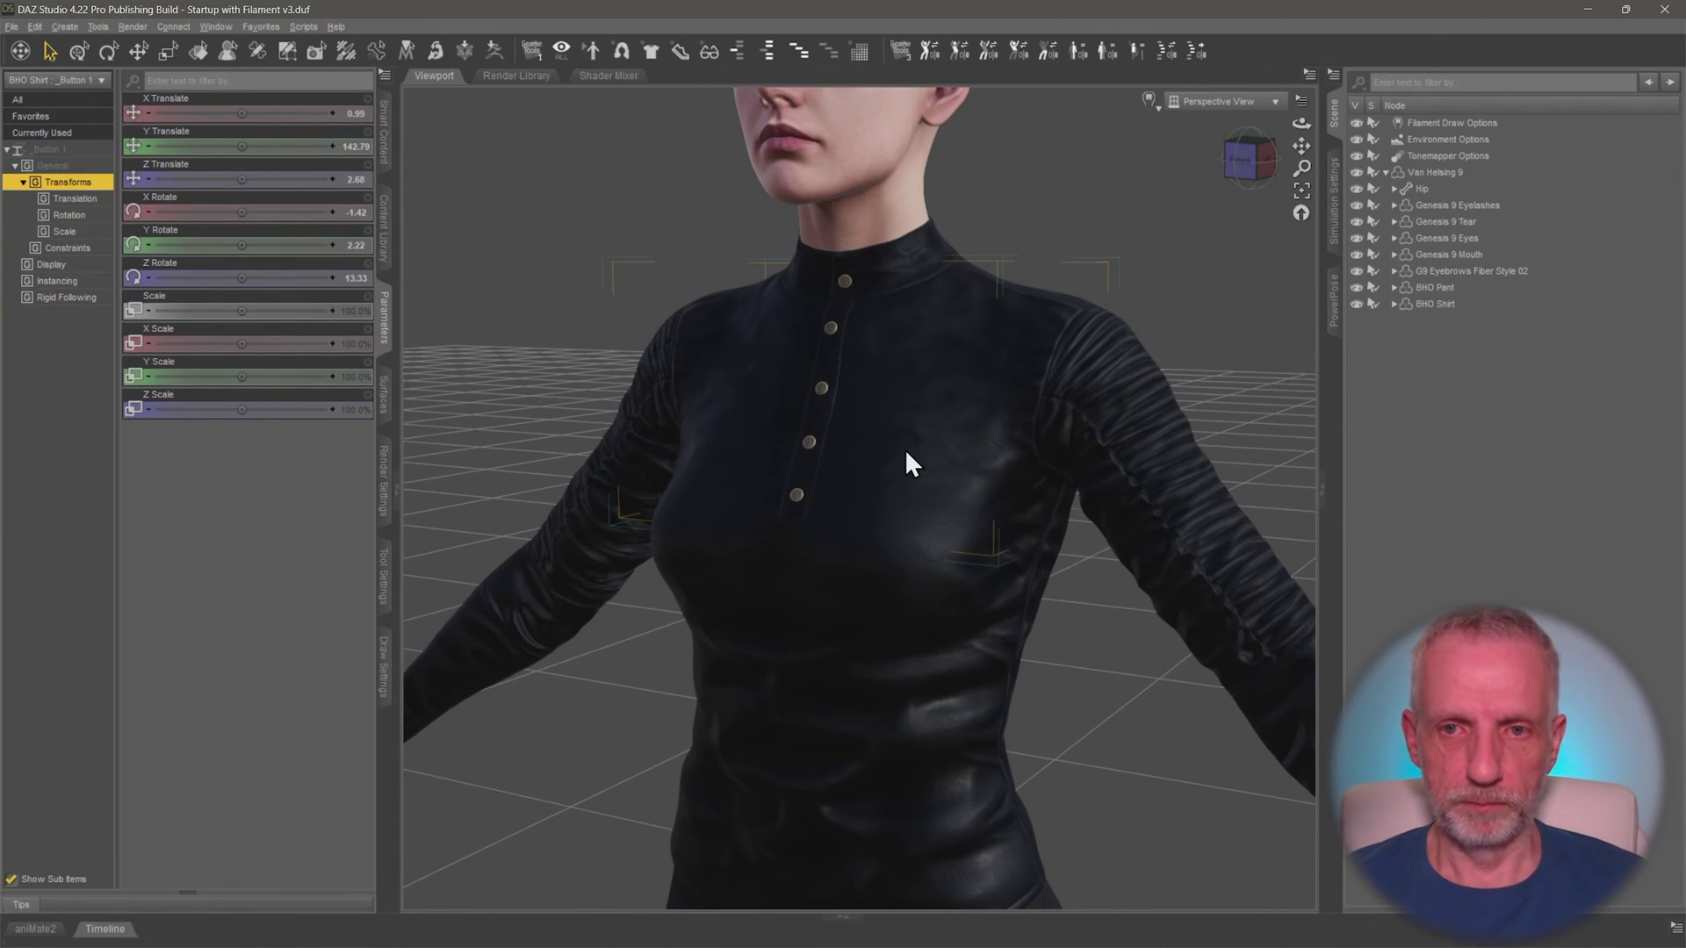
scroll(905, 449, "up", 6)
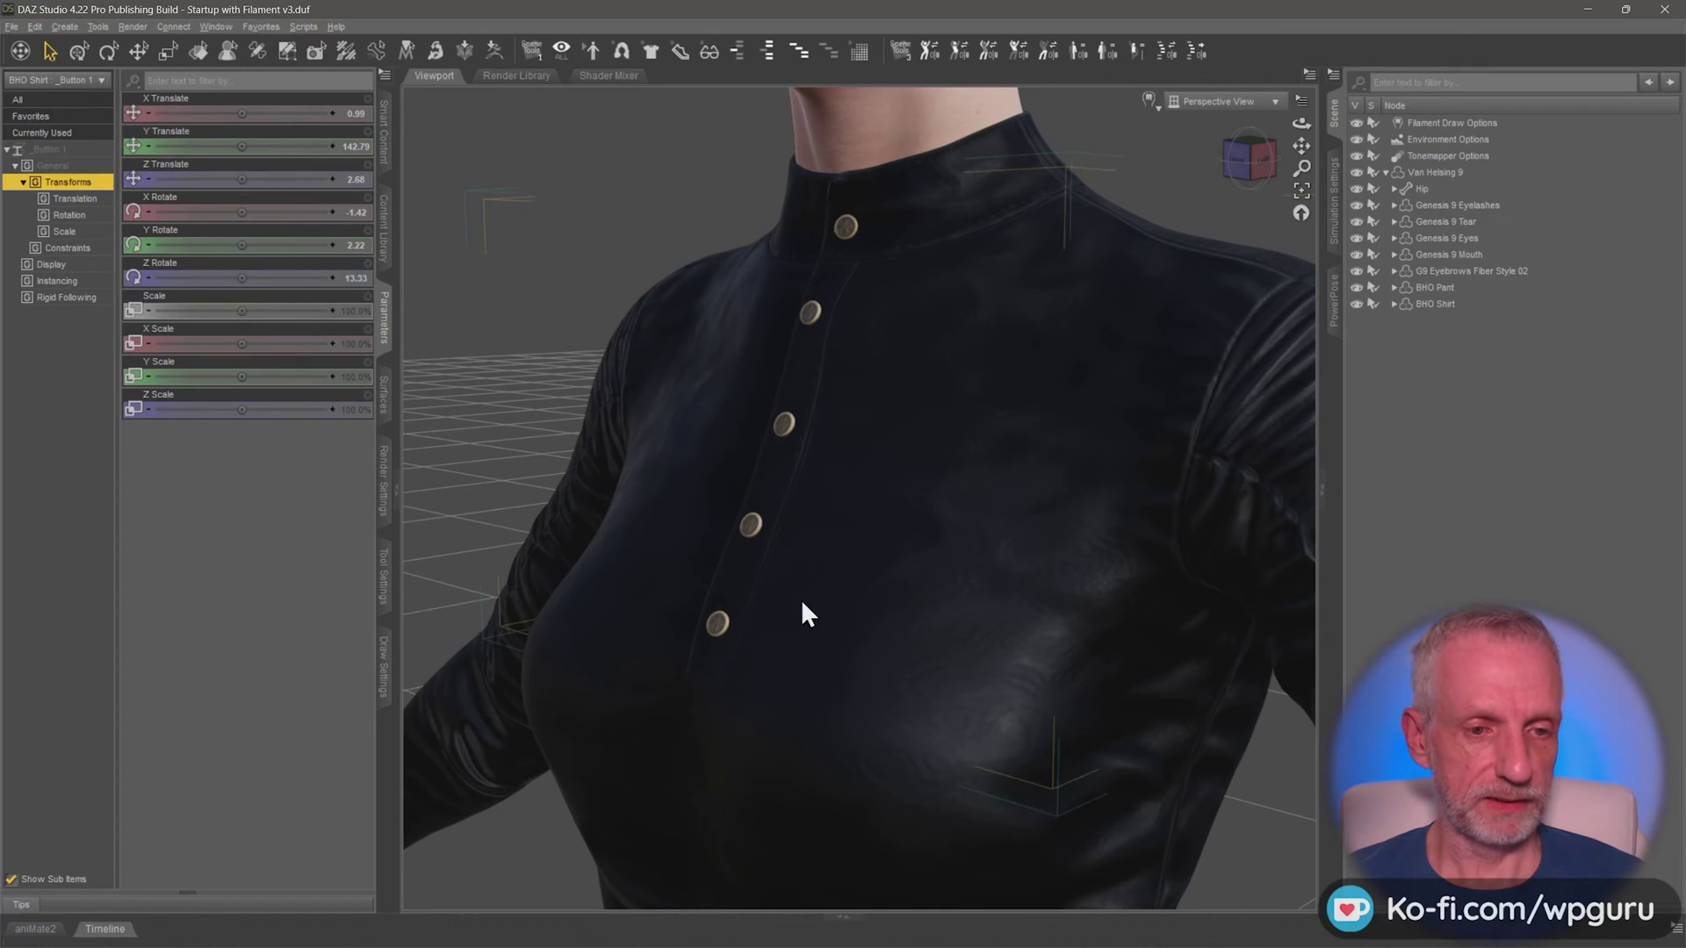
key("alt+Tab")
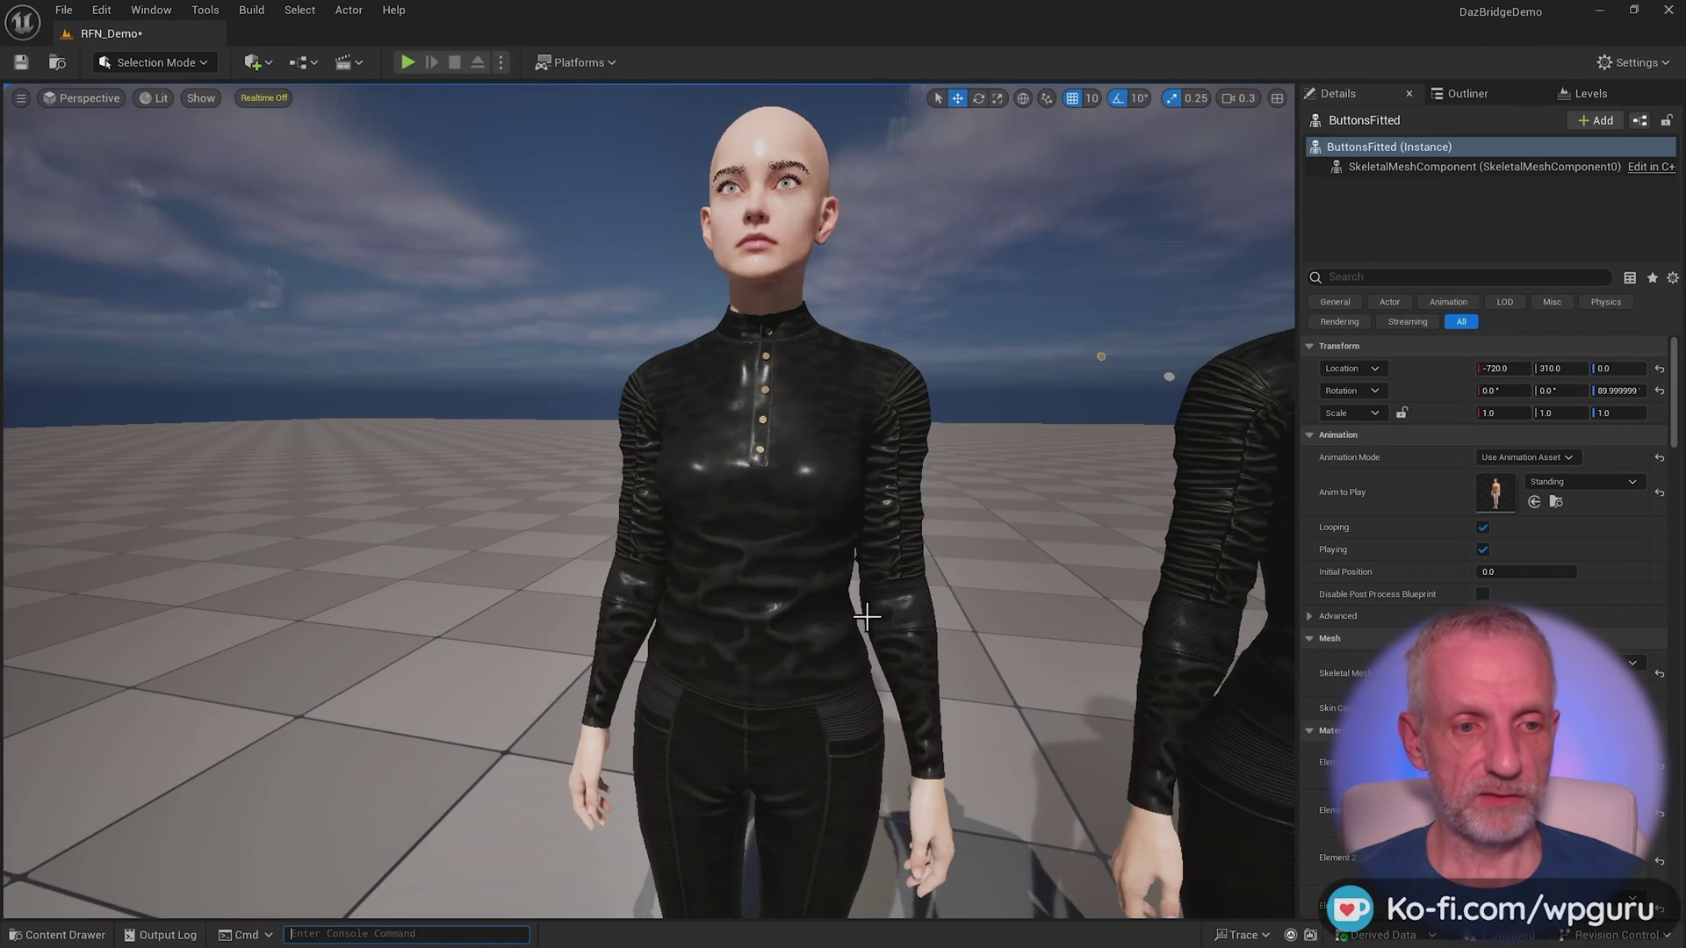
- Fly the camera over to the second character and down to its chest buttons
key("d")
mouse_move(868, 617)
right_mouse_down()
mouse_move(868, 664)
mouse_move(881, 618)
mouse_move(915, 618)
mouse_move(875, 603)
right_mouse_up()
key("w")
key("e")
key("q")
key("w")
scroll(868, 665, "down", 1)
key("w")
- Slide over to the first character's buttons, back away until both show, then return to DAZ Studio
key("a")
scroll(897, 619, "up", 1)
key("s")
key("alt+Tab")
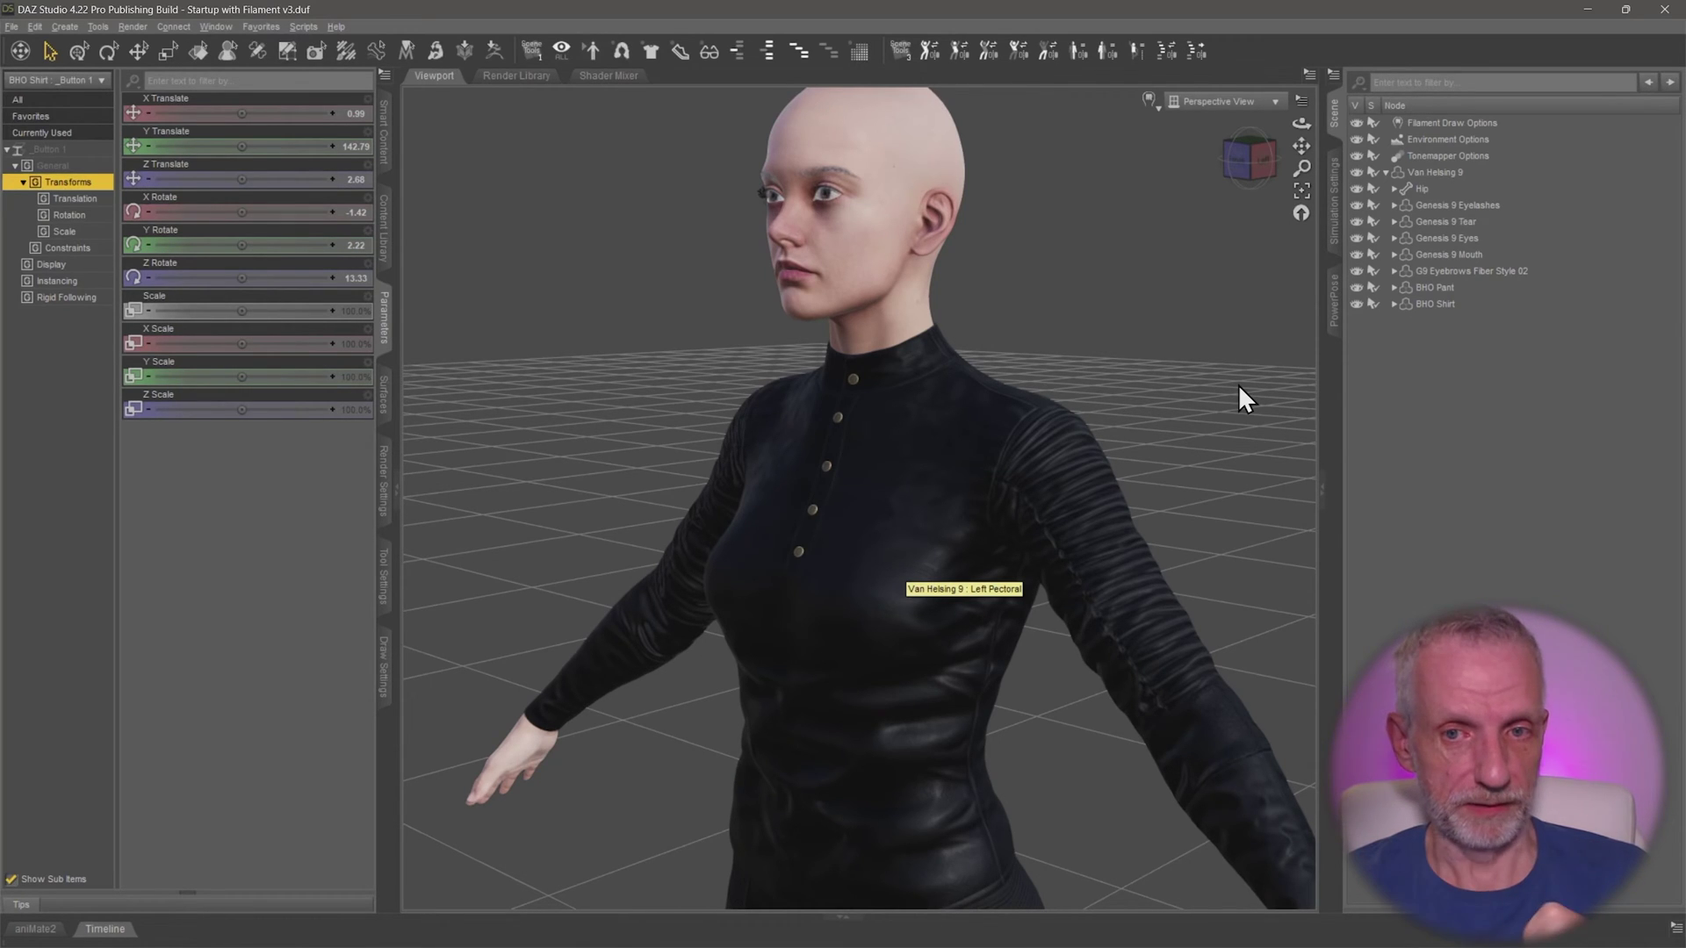
- Select and expand the BHO Shirt, then select its _Button 1 and _Button 2 nodes
scroll(997, 418, "up", 5)
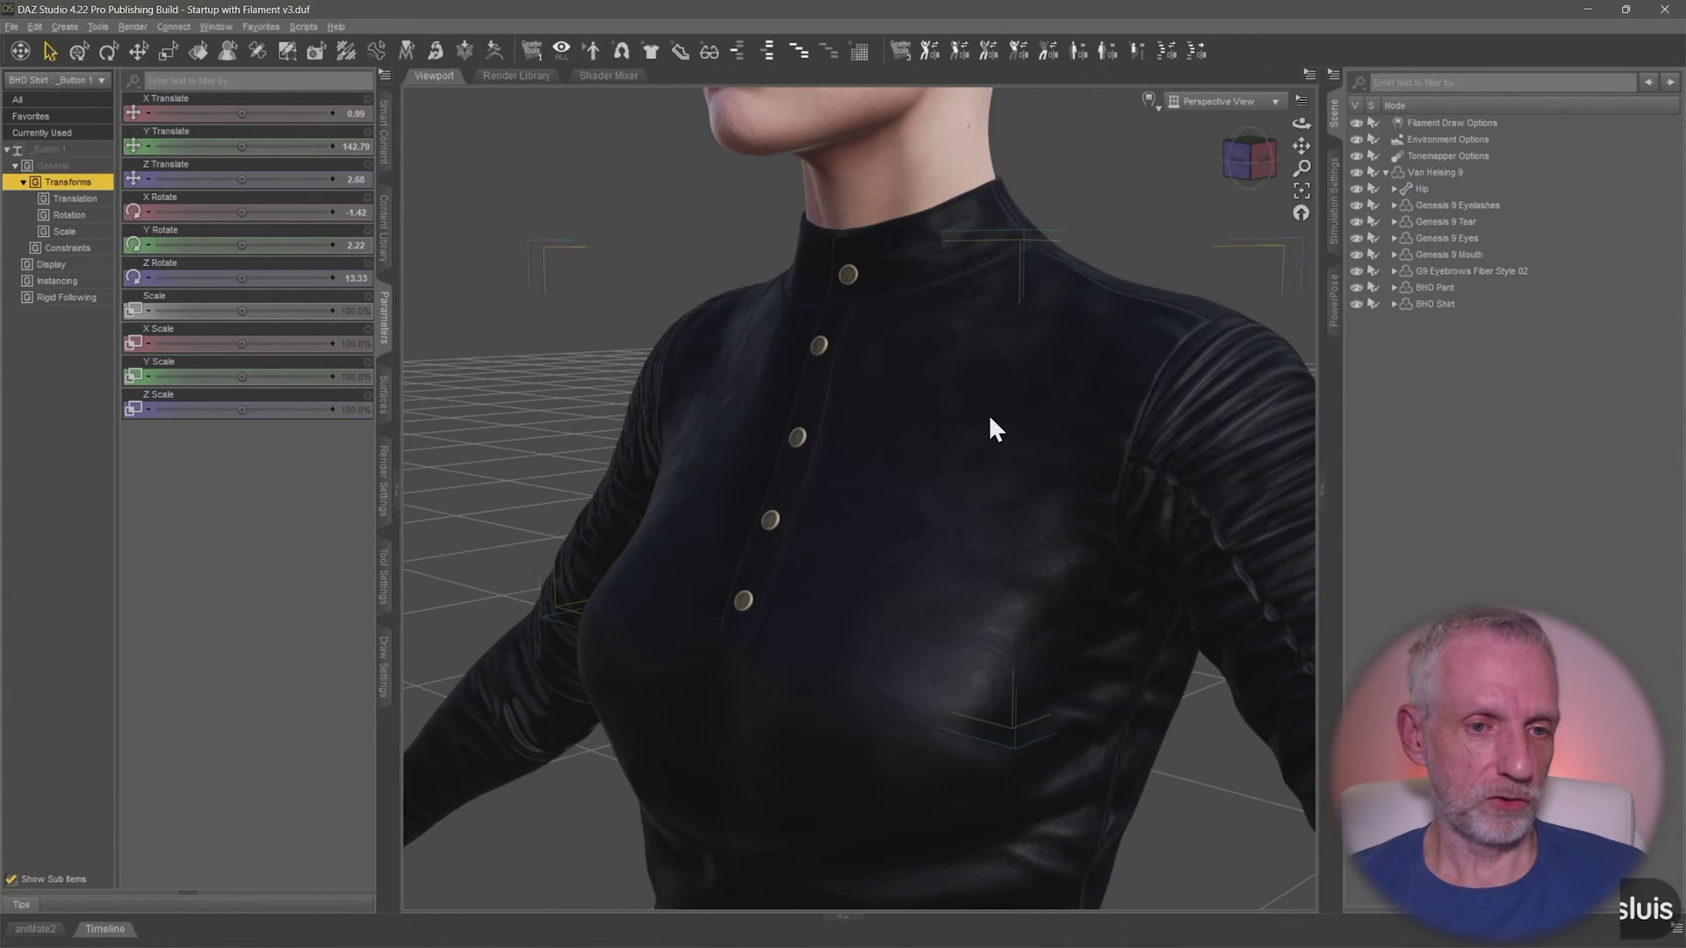
left_click(1390, 305)
left_click(1394, 304)
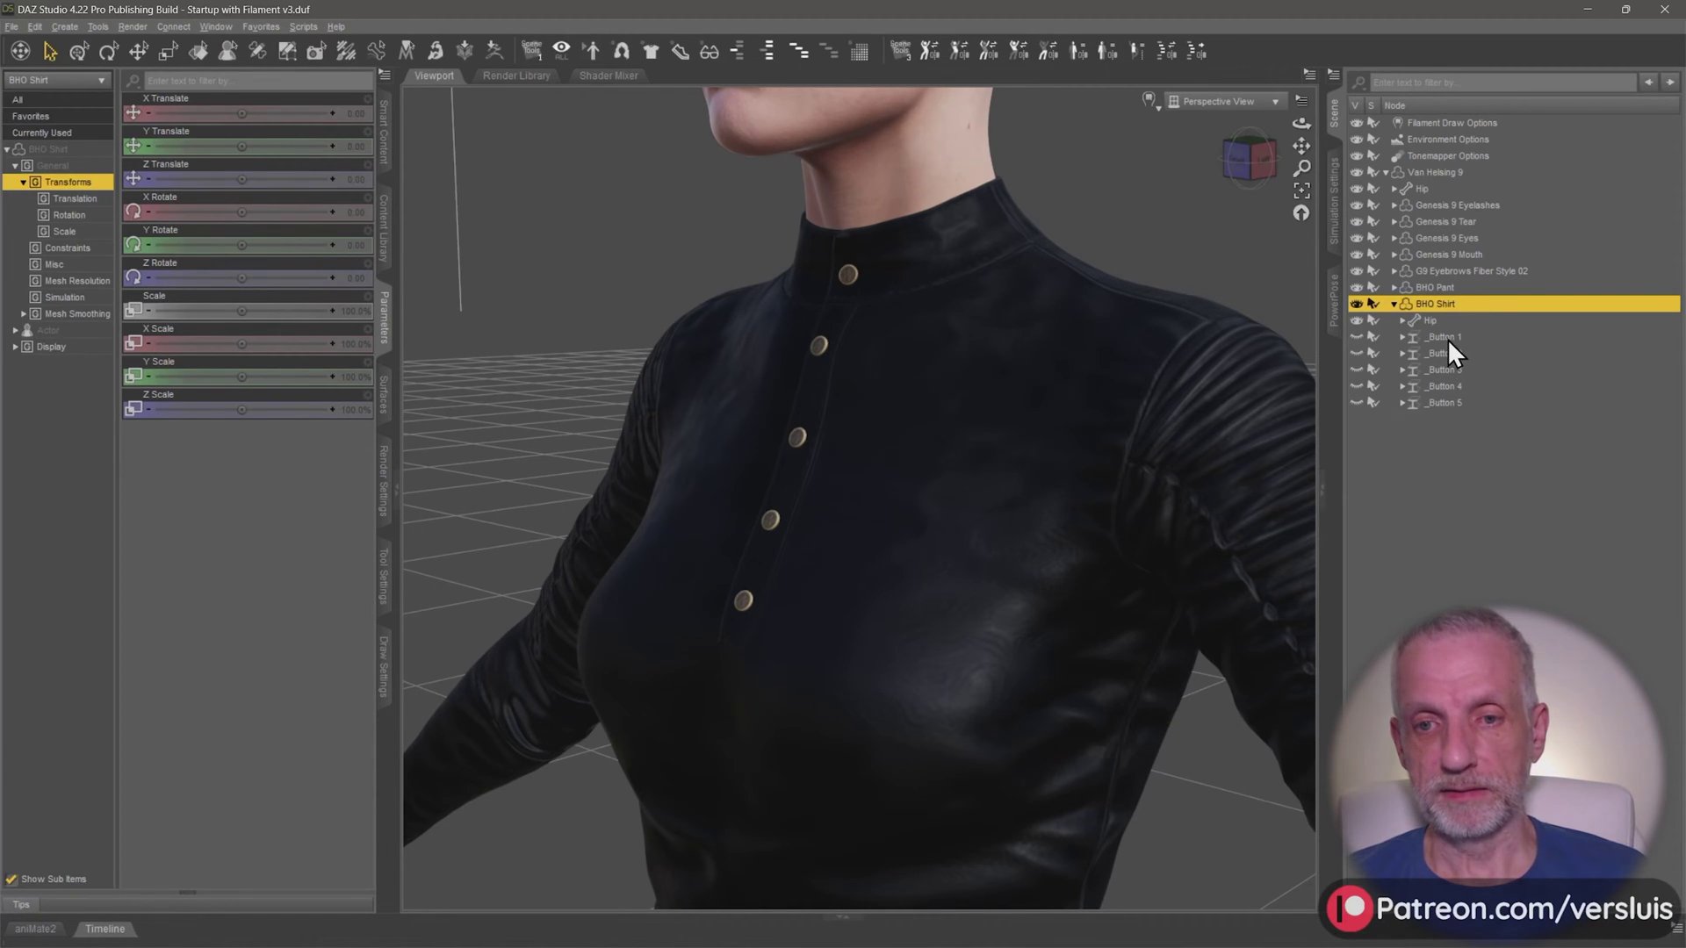
left_click(1448, 339)
left_click(1452, 353)
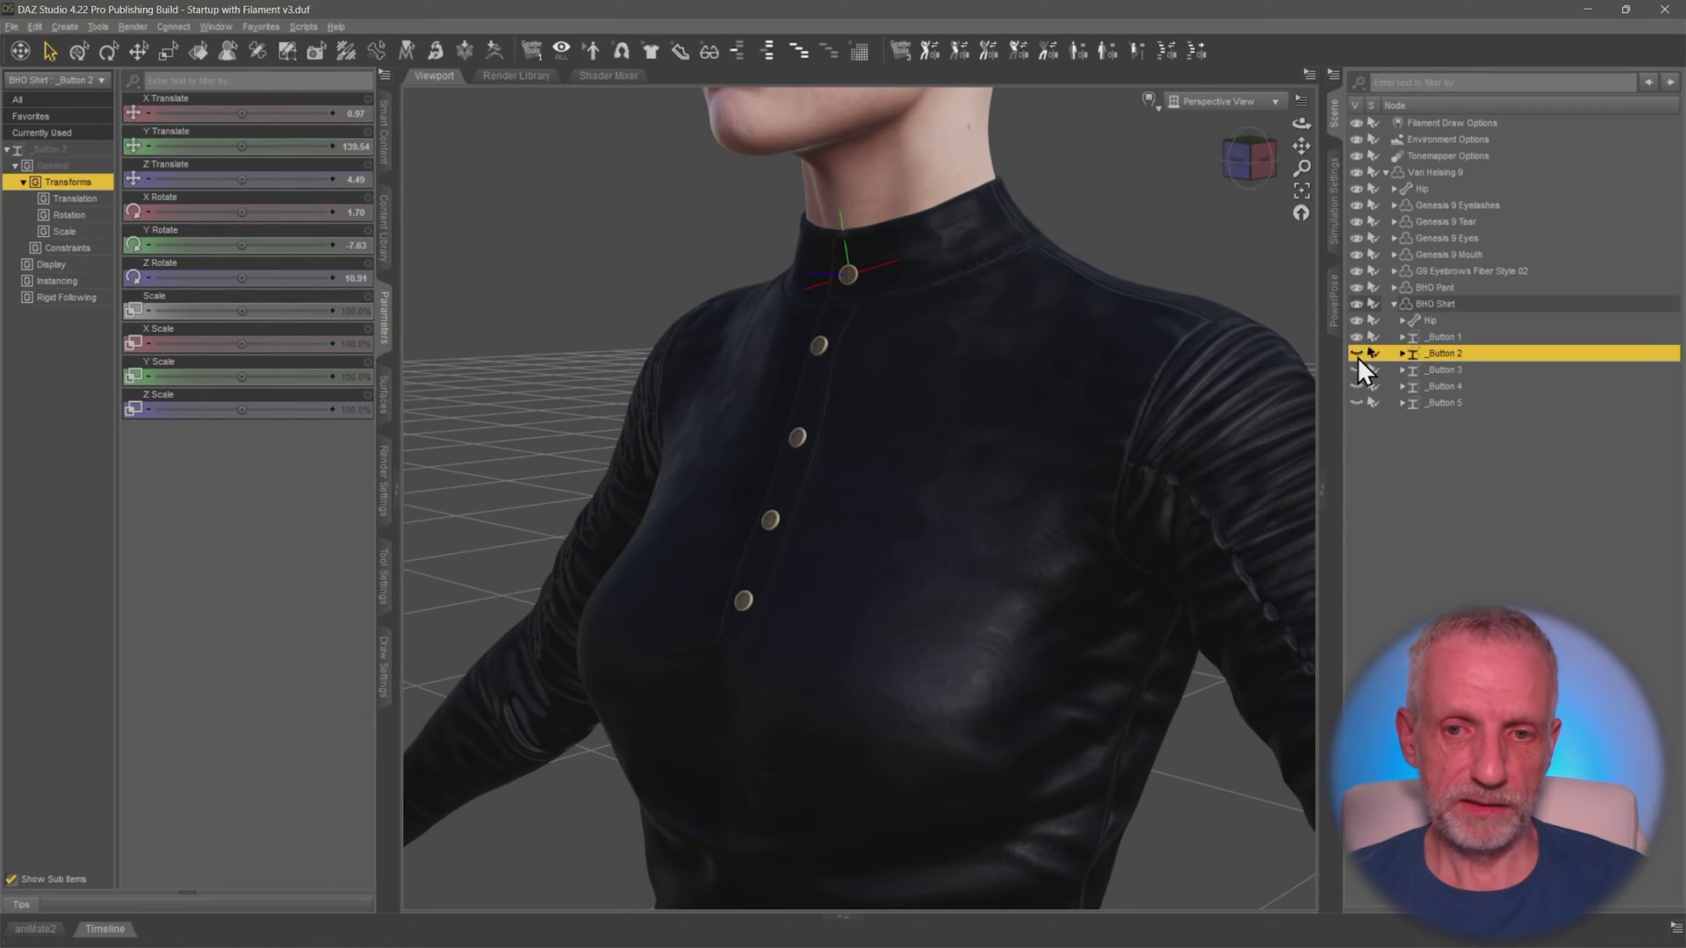
- Show axis markers for buttons 2–5, clear the selection, and hide the _Button 1 and _Button 4 markers
left_click_drag(1356, 336, 1366, 422)
left_click(1412, 549)
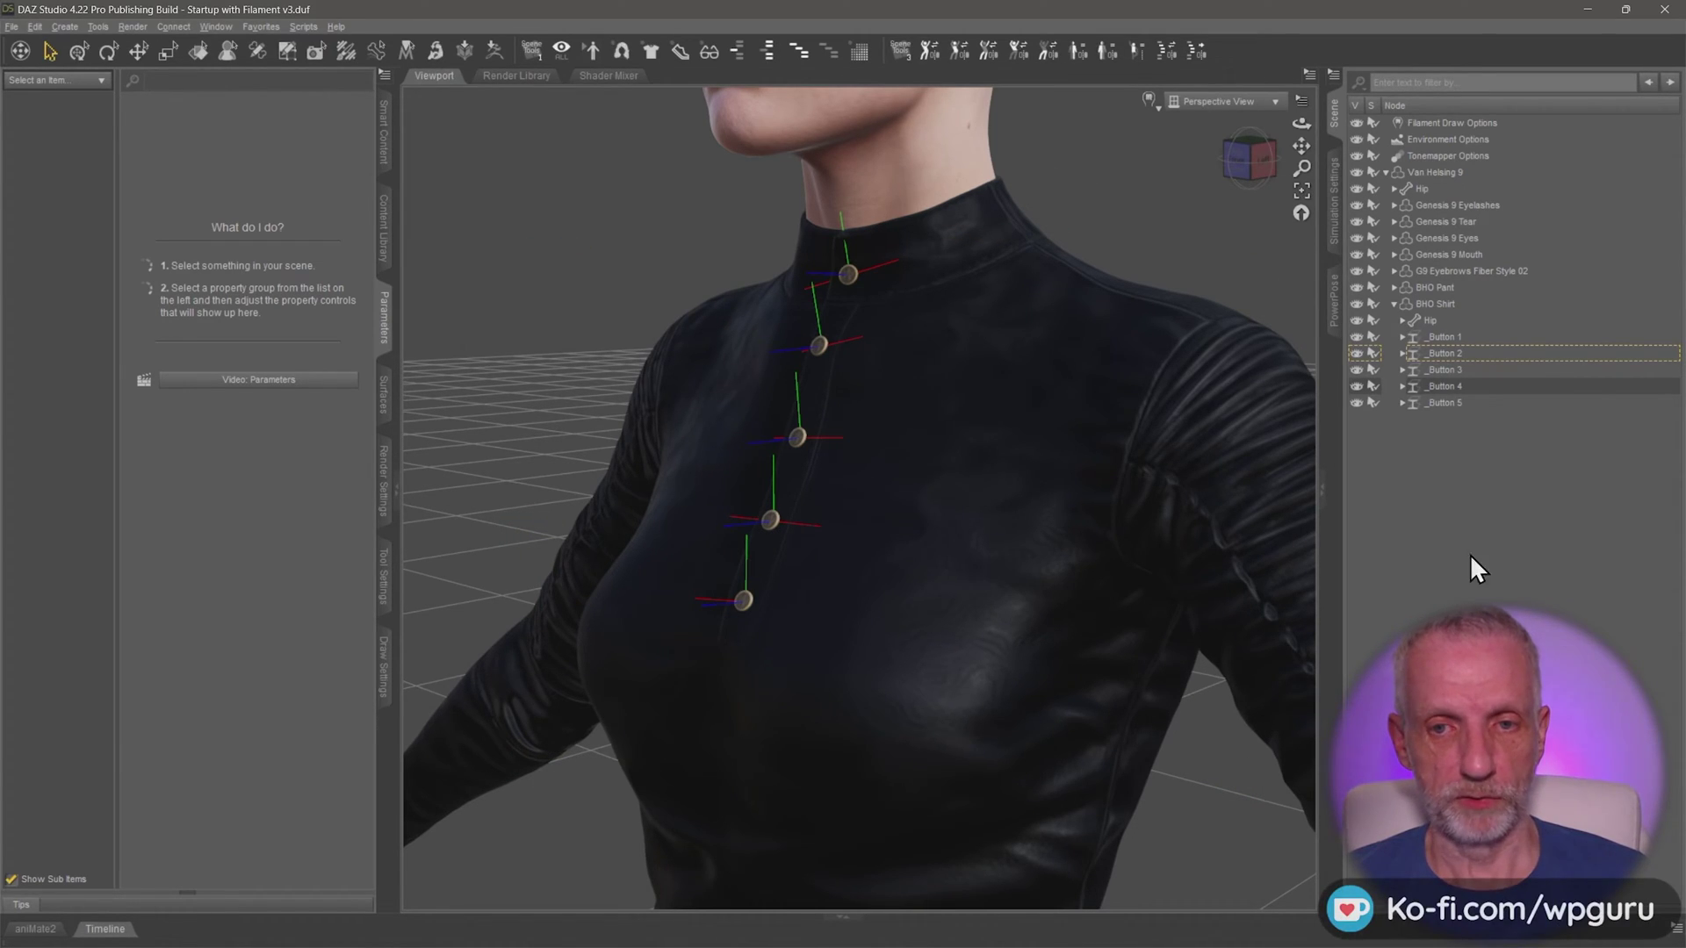
left_click(1356, 337)
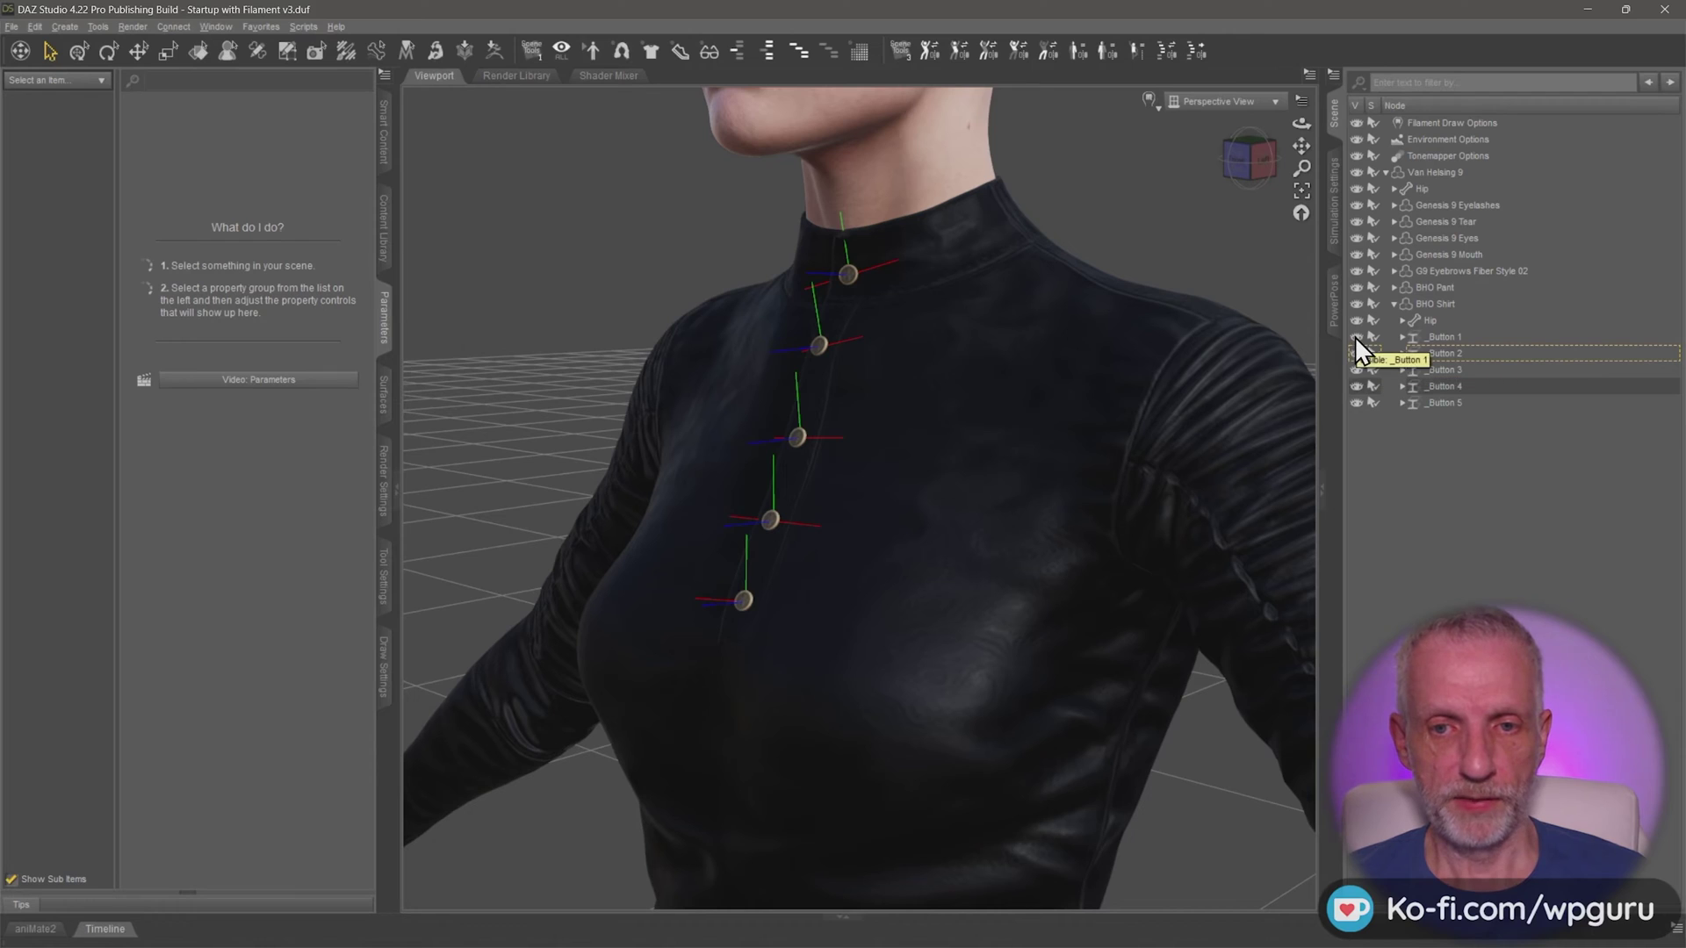
left_click(1356, 387)
- Hide the _Button 5 marker, expand _Button 1, and toggle its BHO Shirt Button 1 mesh off and on
left_click(1356, 401)
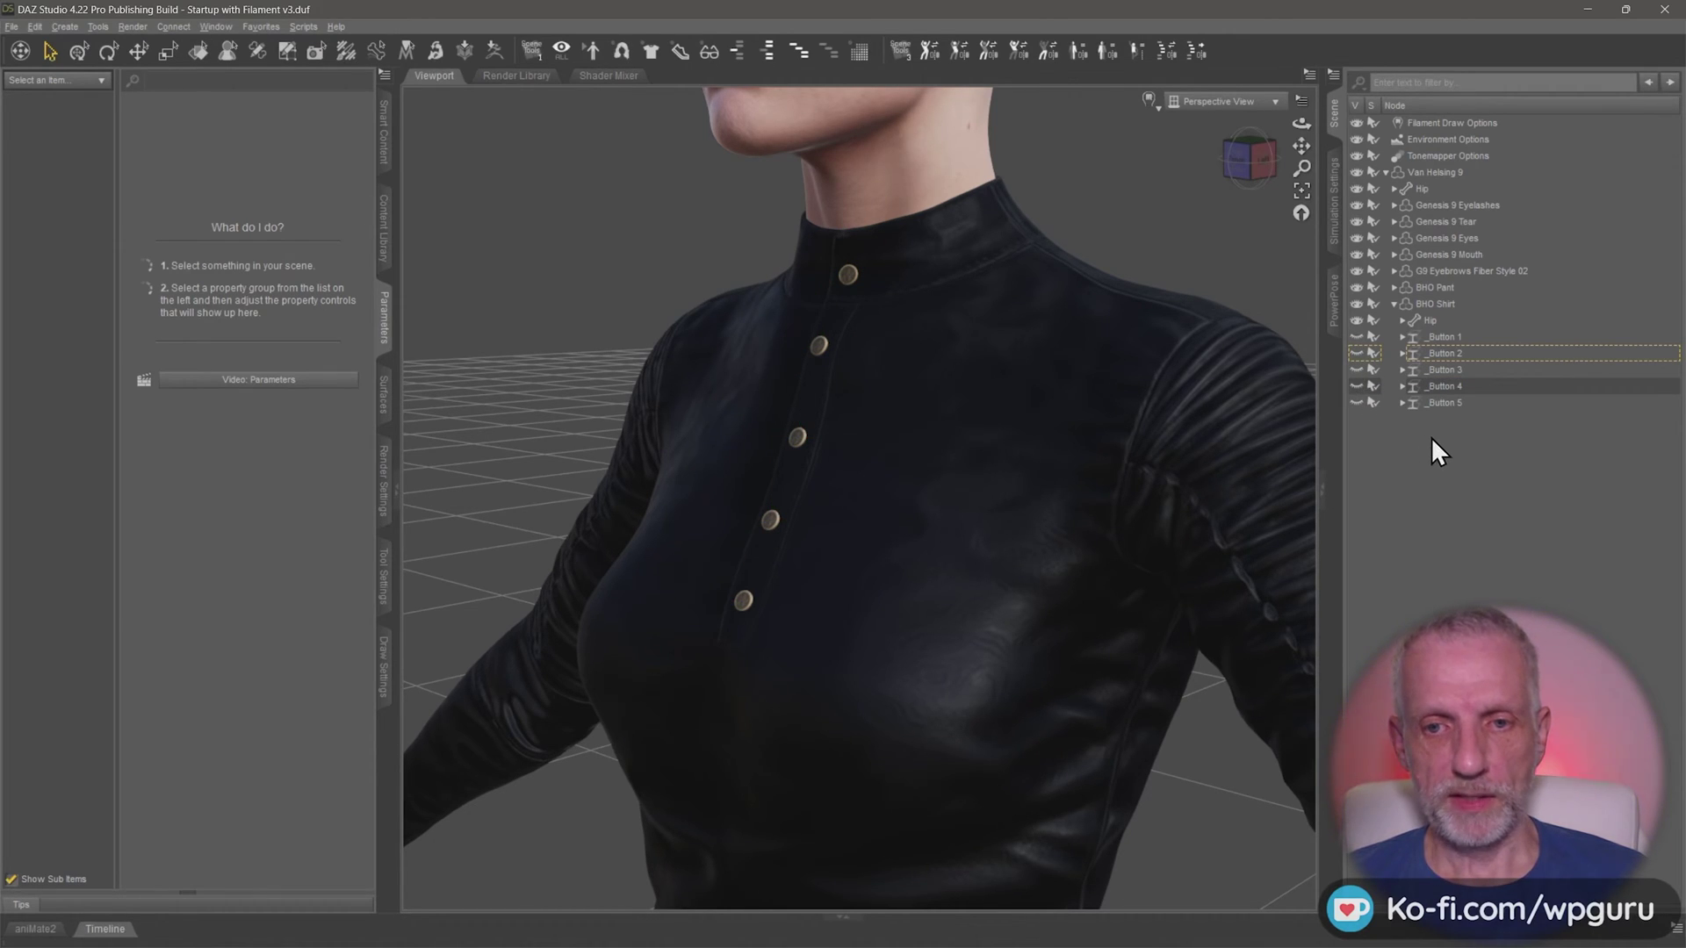
left_click(1405, 339)
left_click(1401, 336)
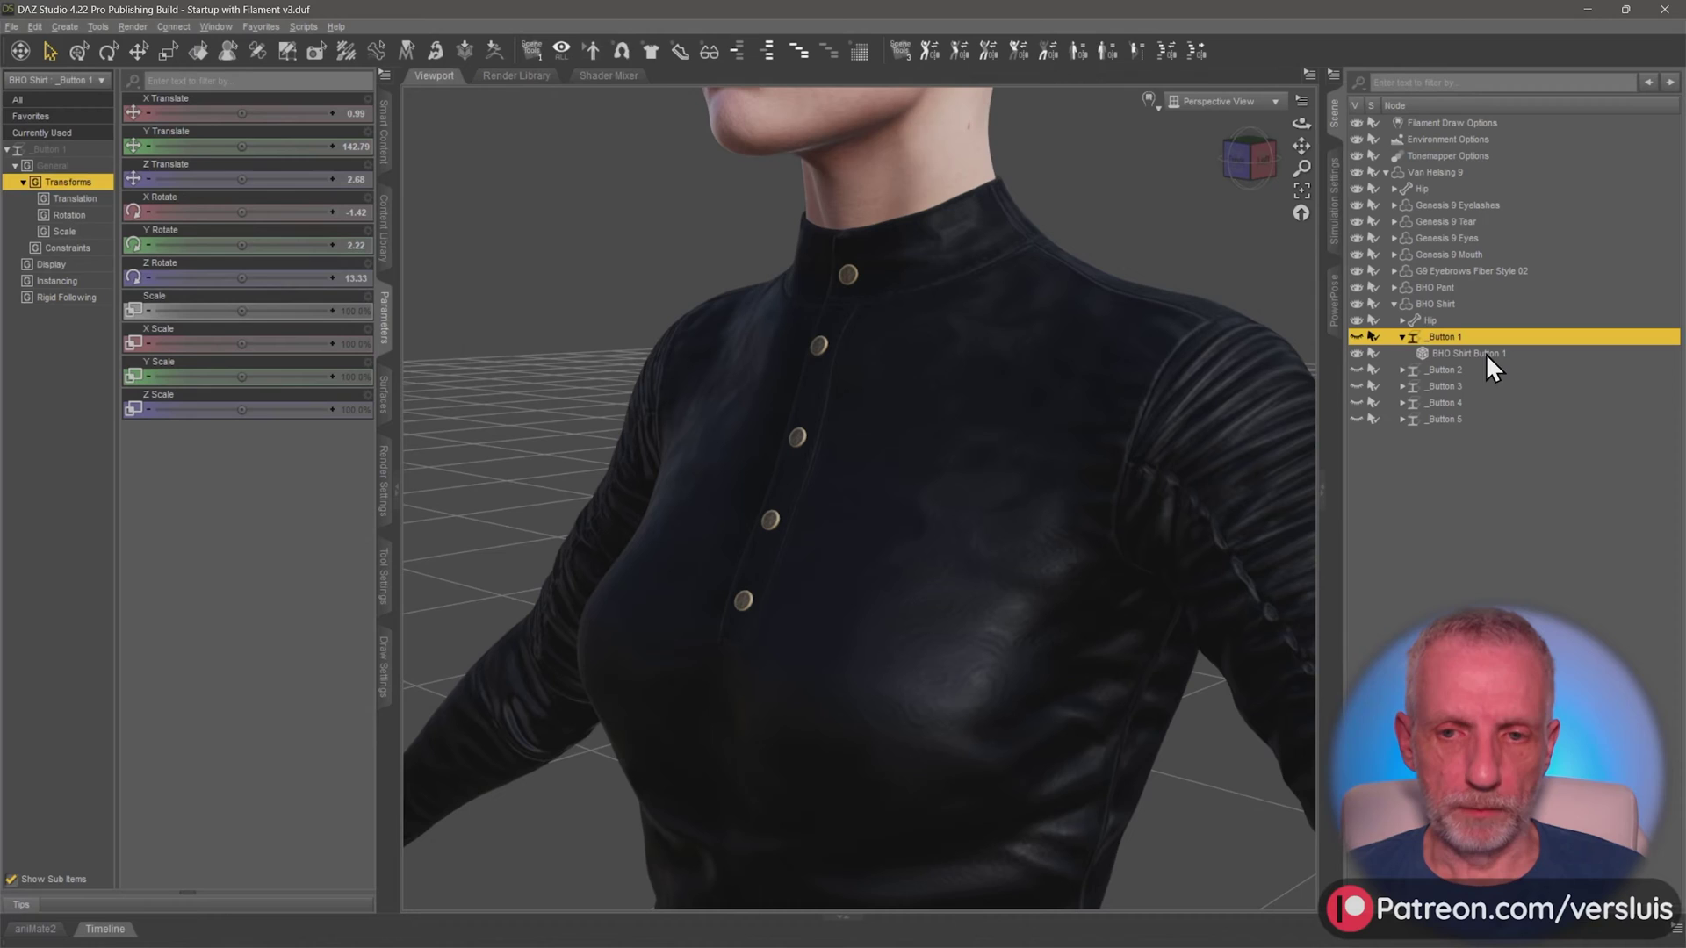
left_click(1466, 352)
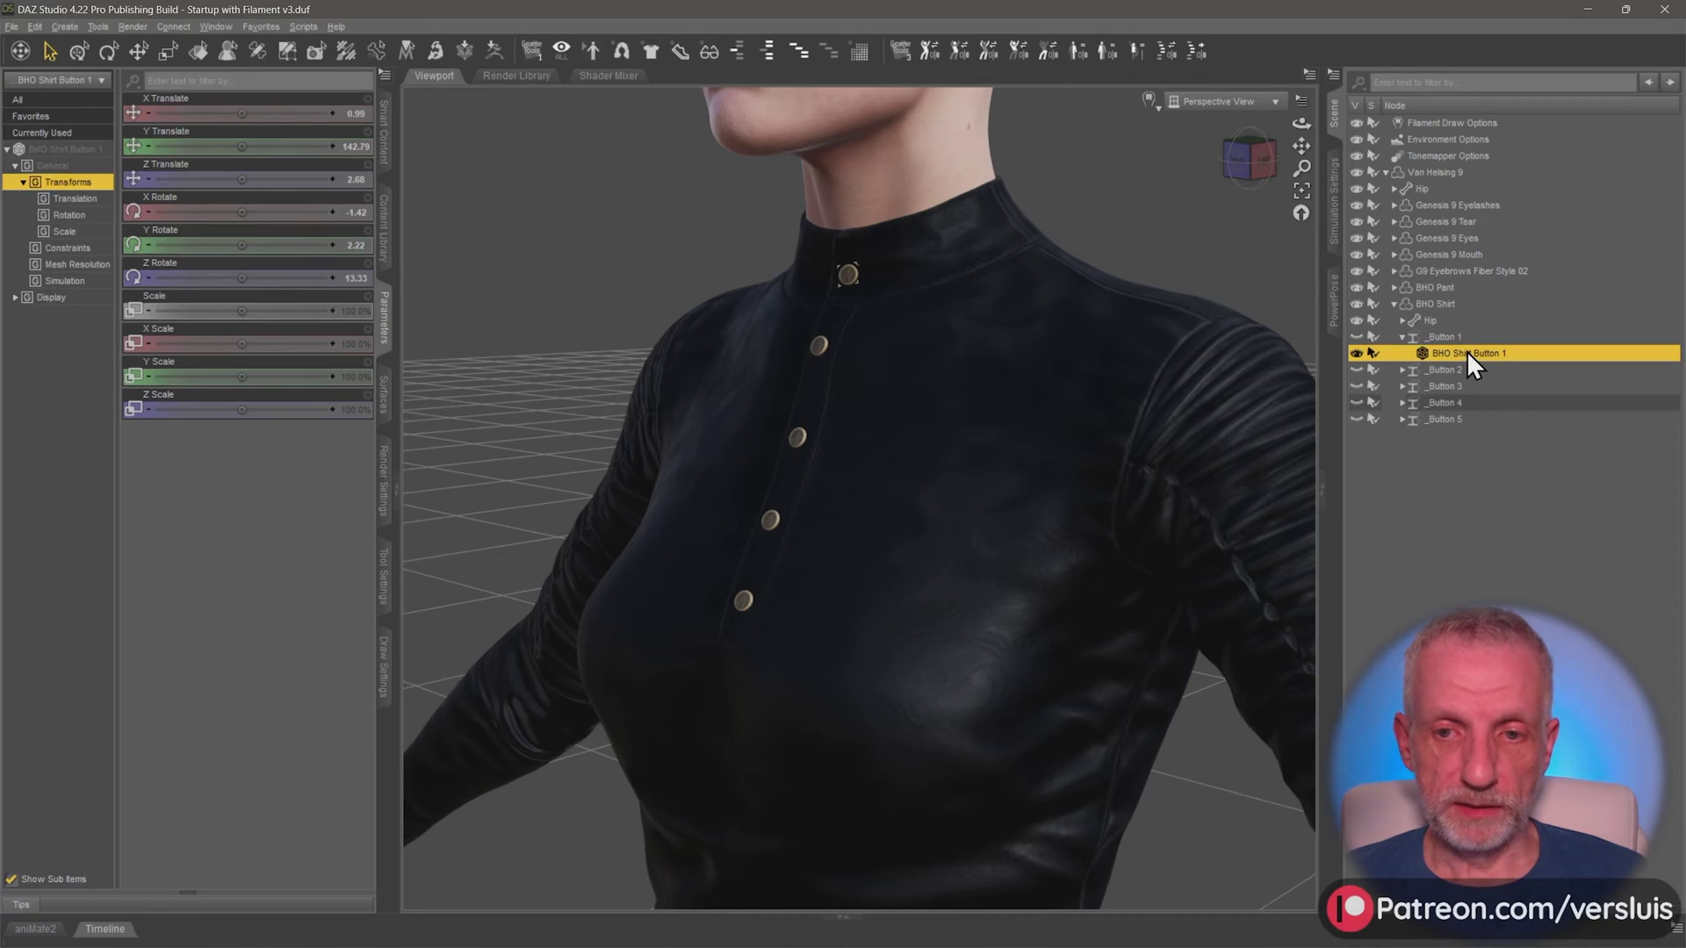
left_click(1355, 352)
left_click(1355, 352)
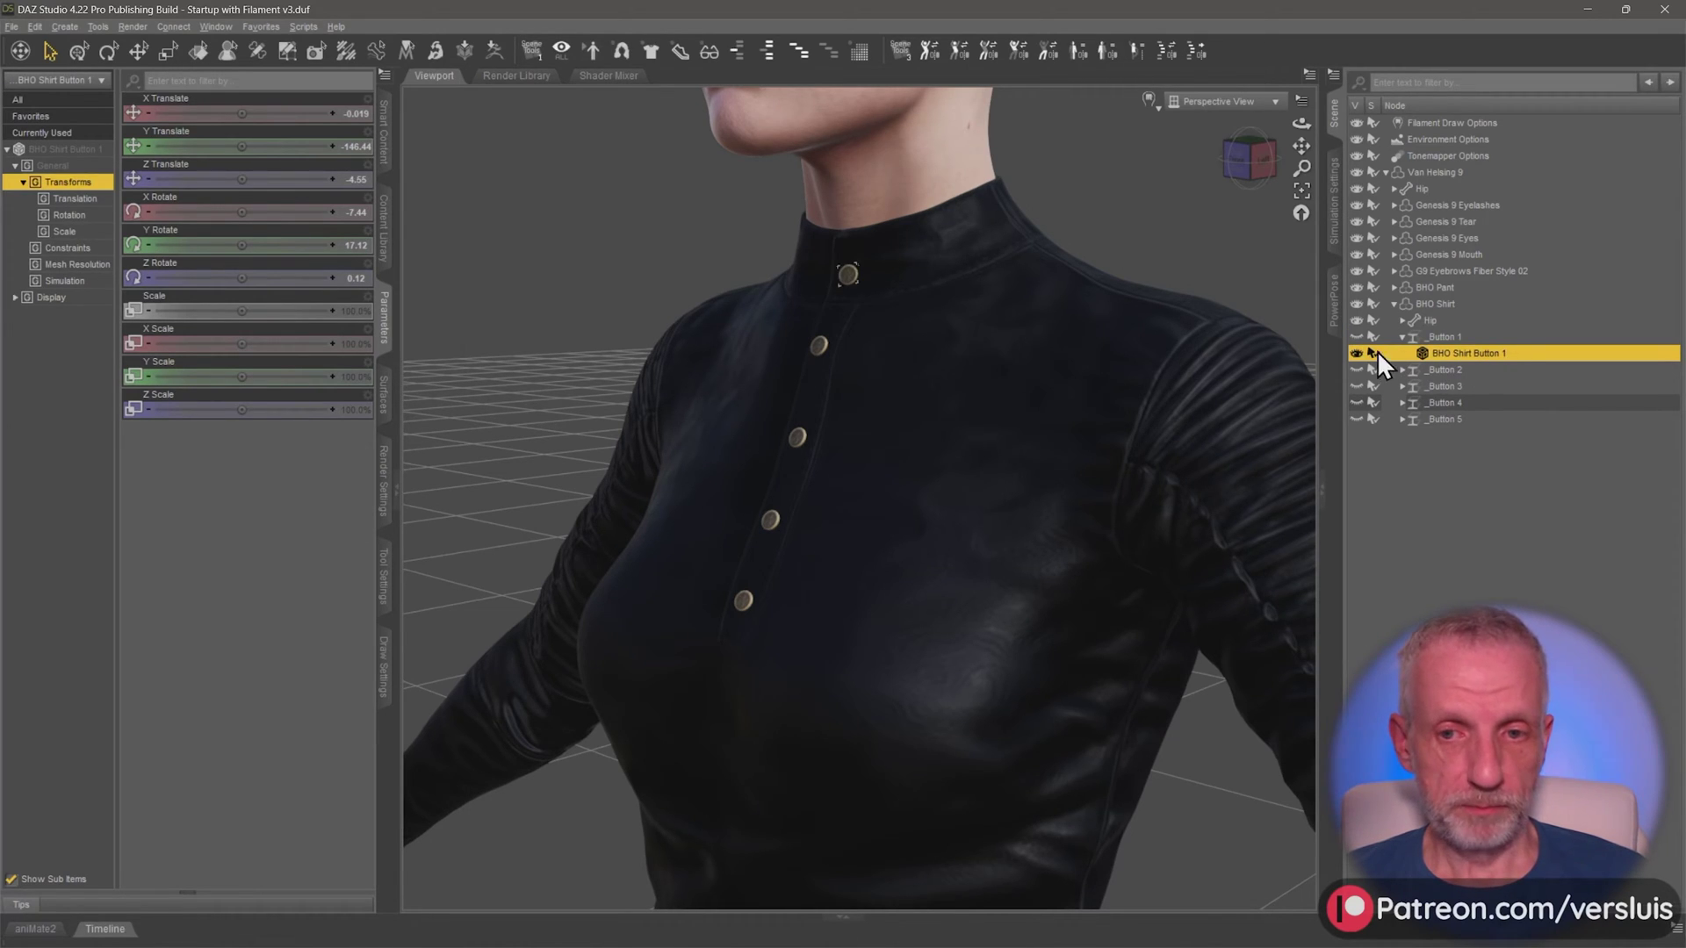
left_click(1453, 339)
- Zoom, pan down the button row, and orbit to the figure's left side
scroll(1159, 318, "up", 8)
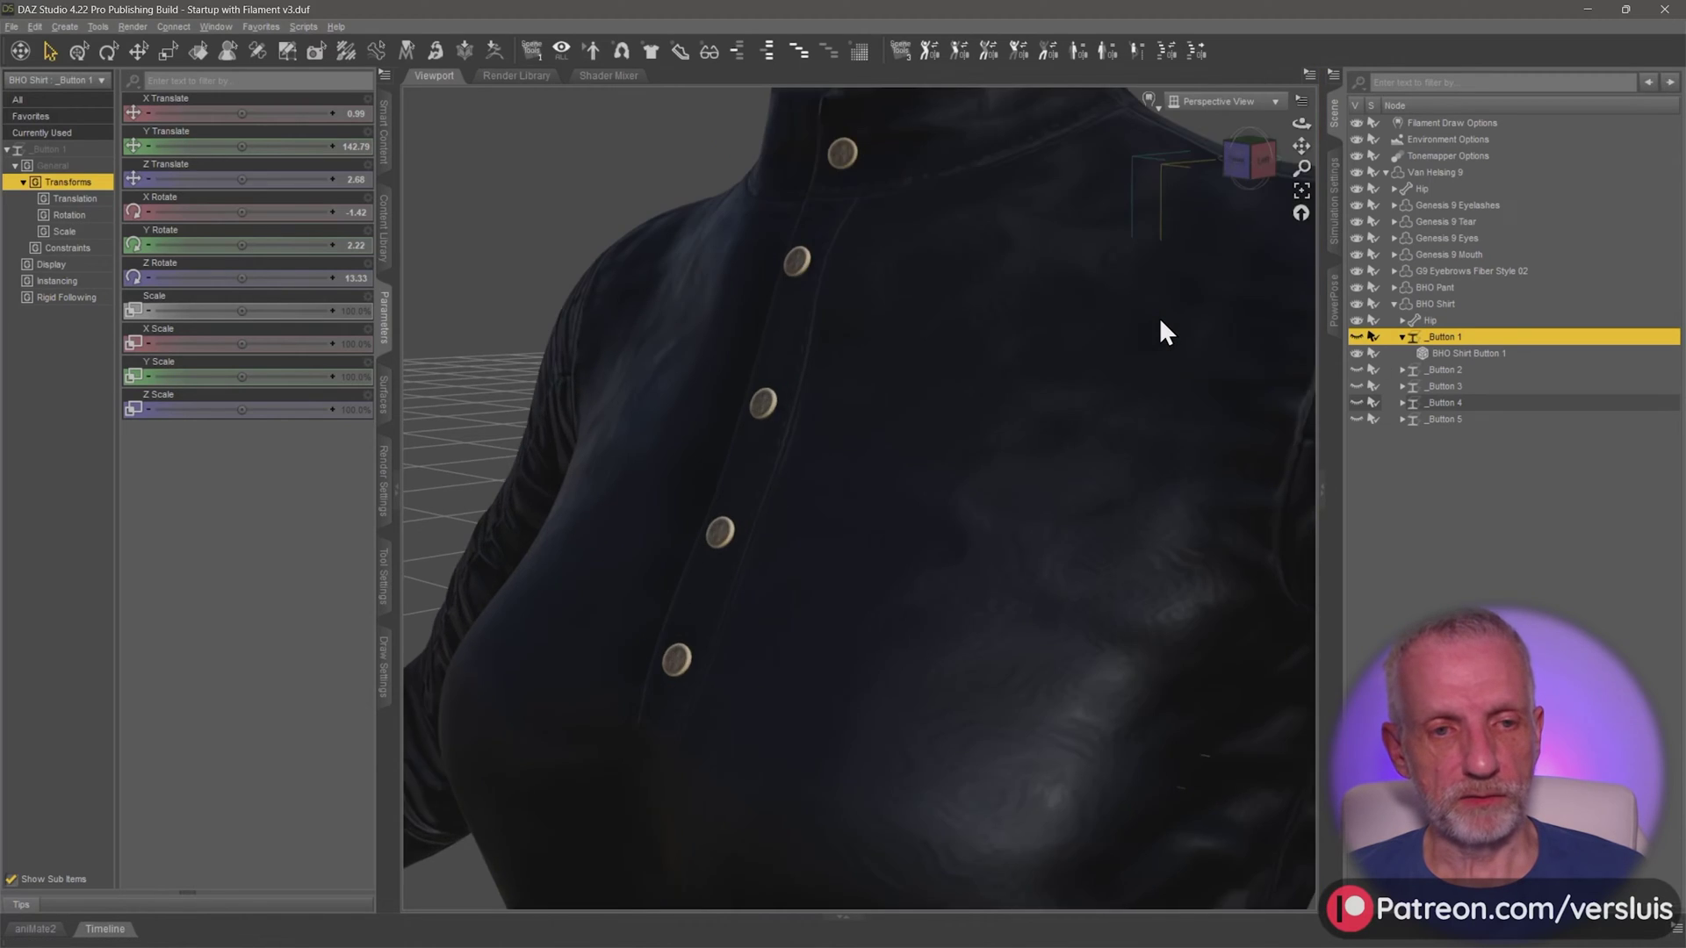
middle_click_drag(1159, 318, 1186, 658)
scroll(1157, 318, "down", 3)
middle_click_drag(1158, 320, 1036, 341)
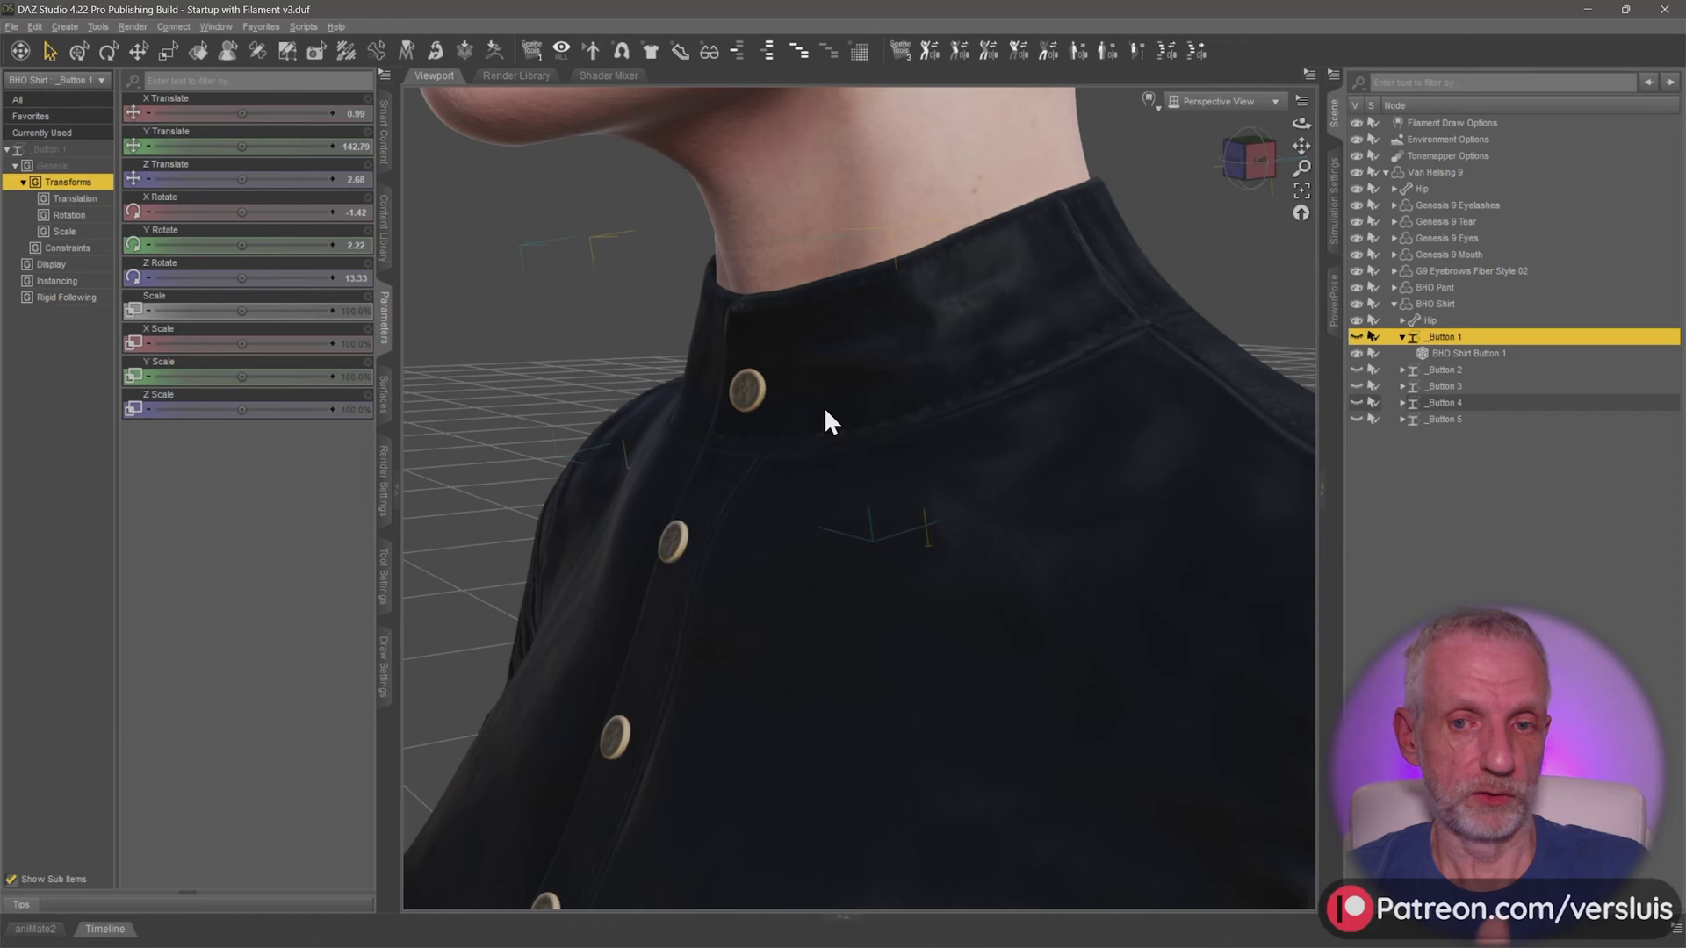
- Zoom out, collapse the _Button 1 node, and orbit until the figure faces front
scroll(824, 408, "down", 5)
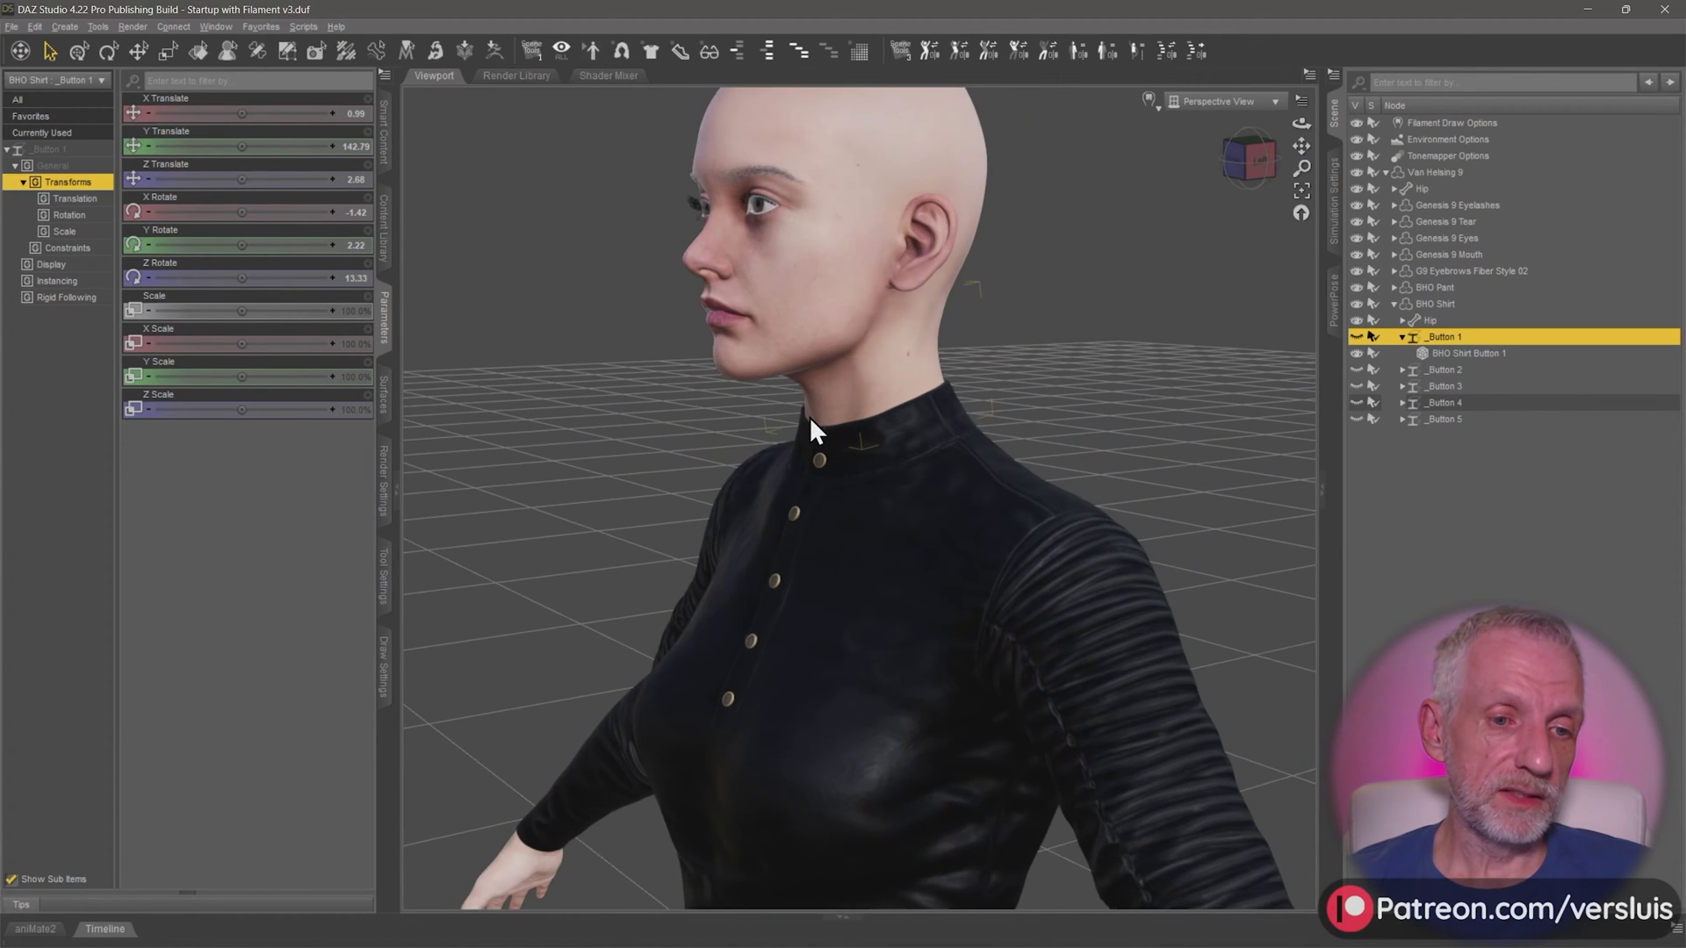
scroll(811, 420, "down", 5)
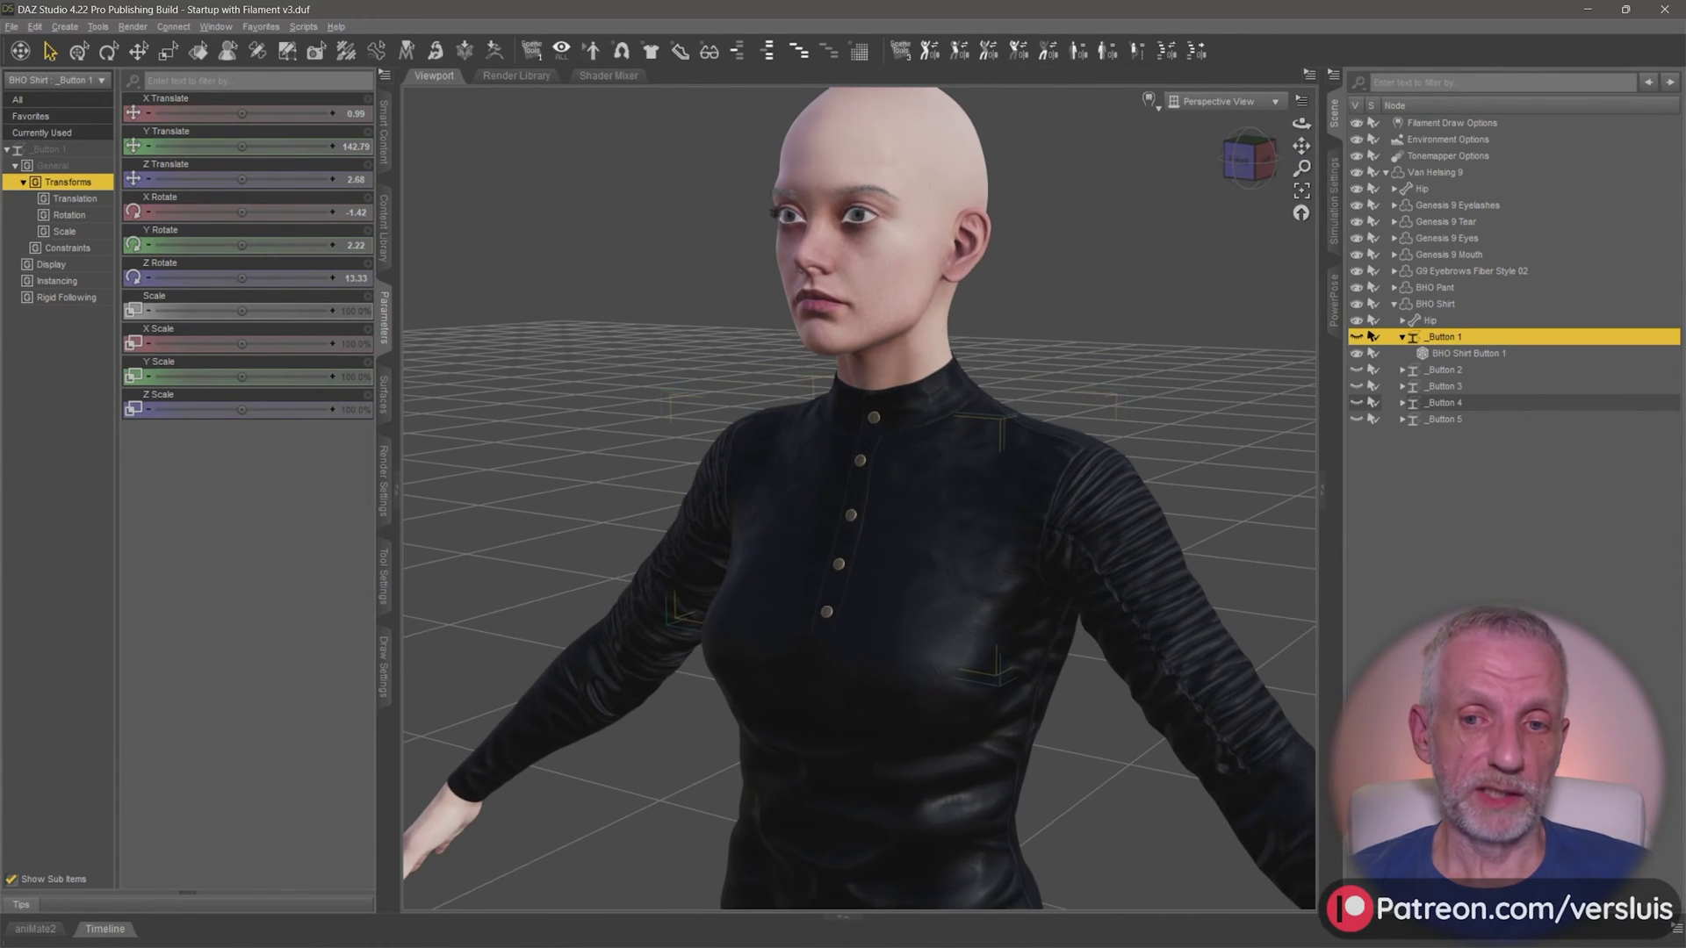
scroll(811, 418, "down", 3)
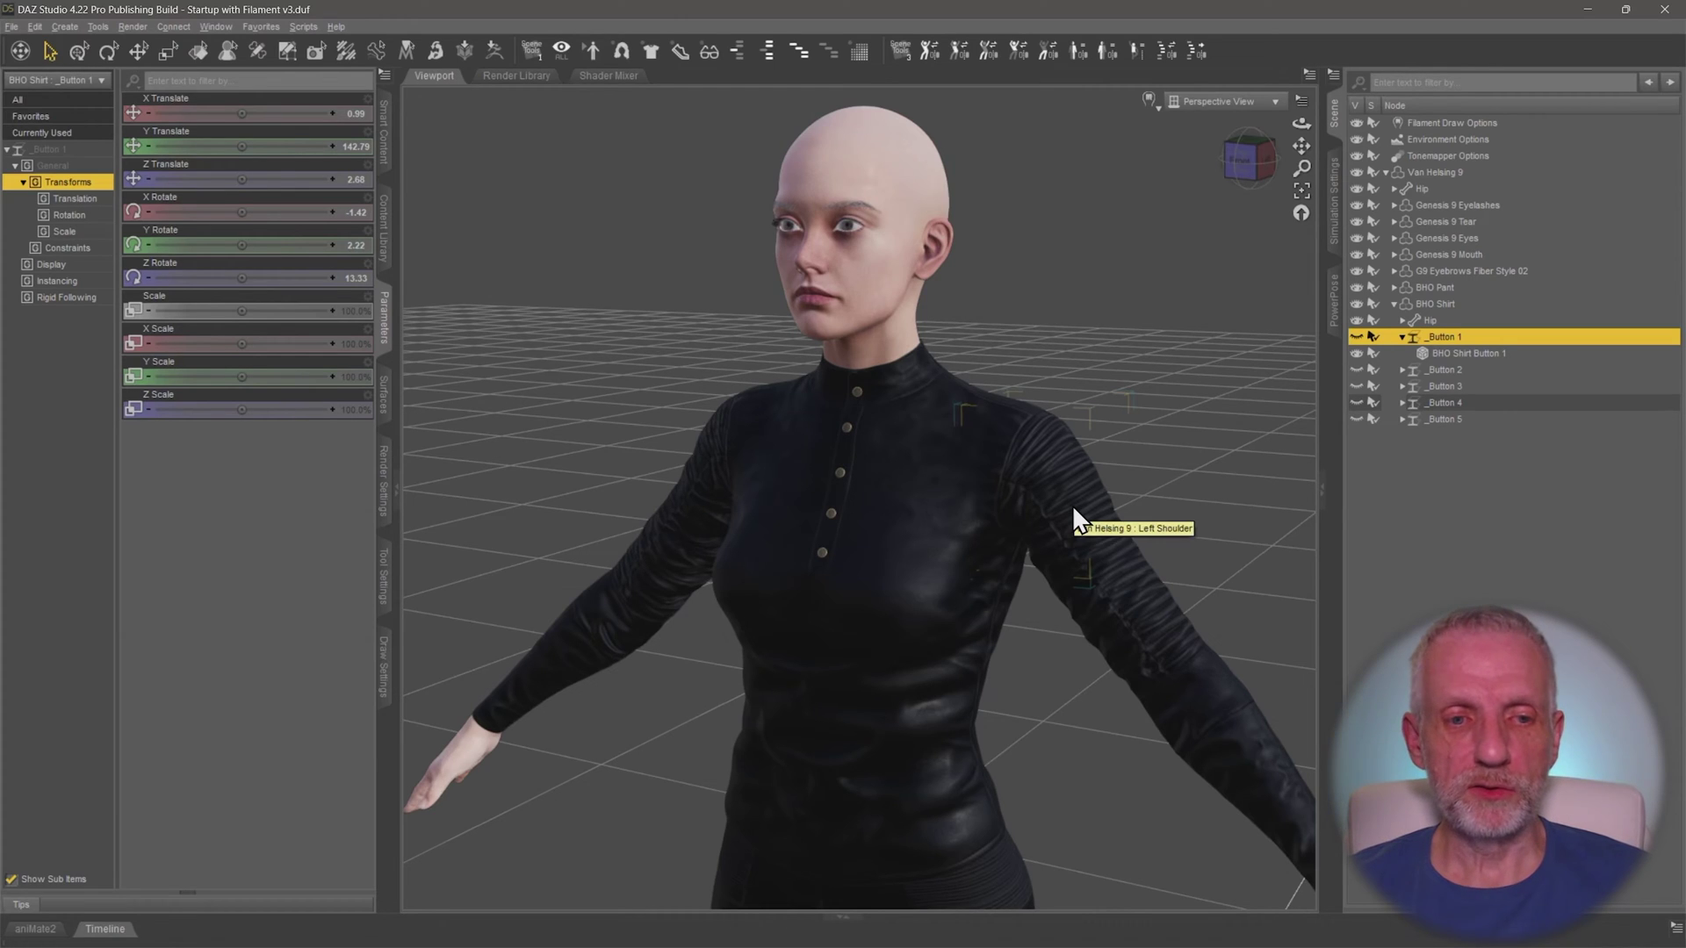
scroll(1073, 507, "down", 1)
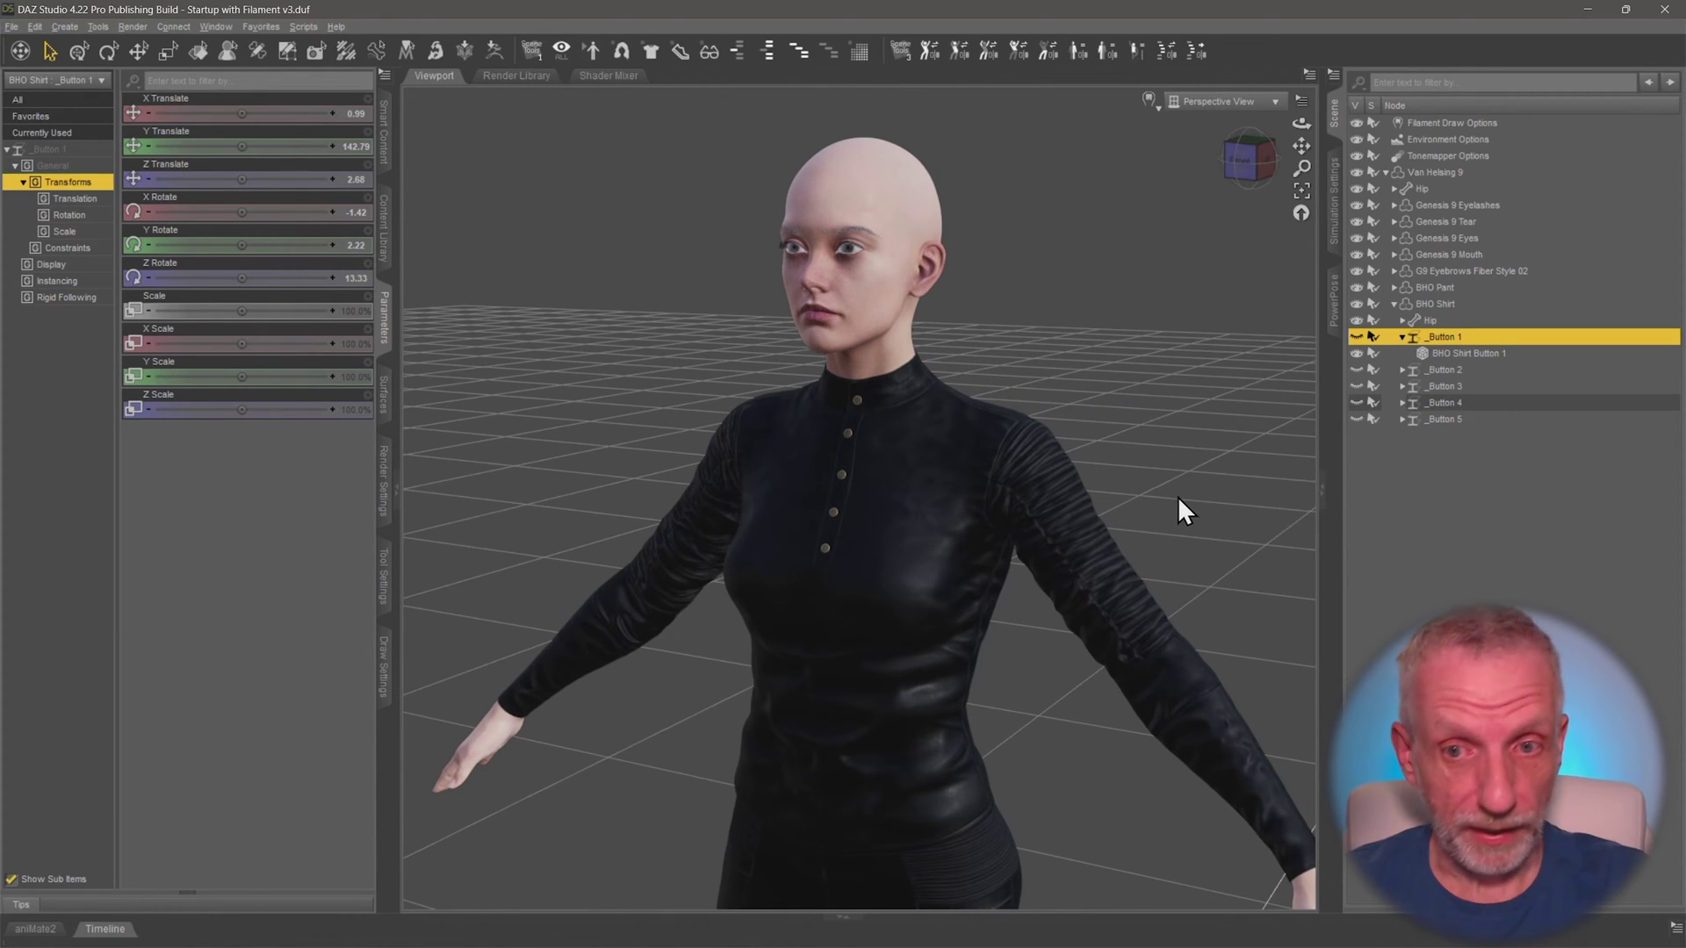
left_click(1402, 337)
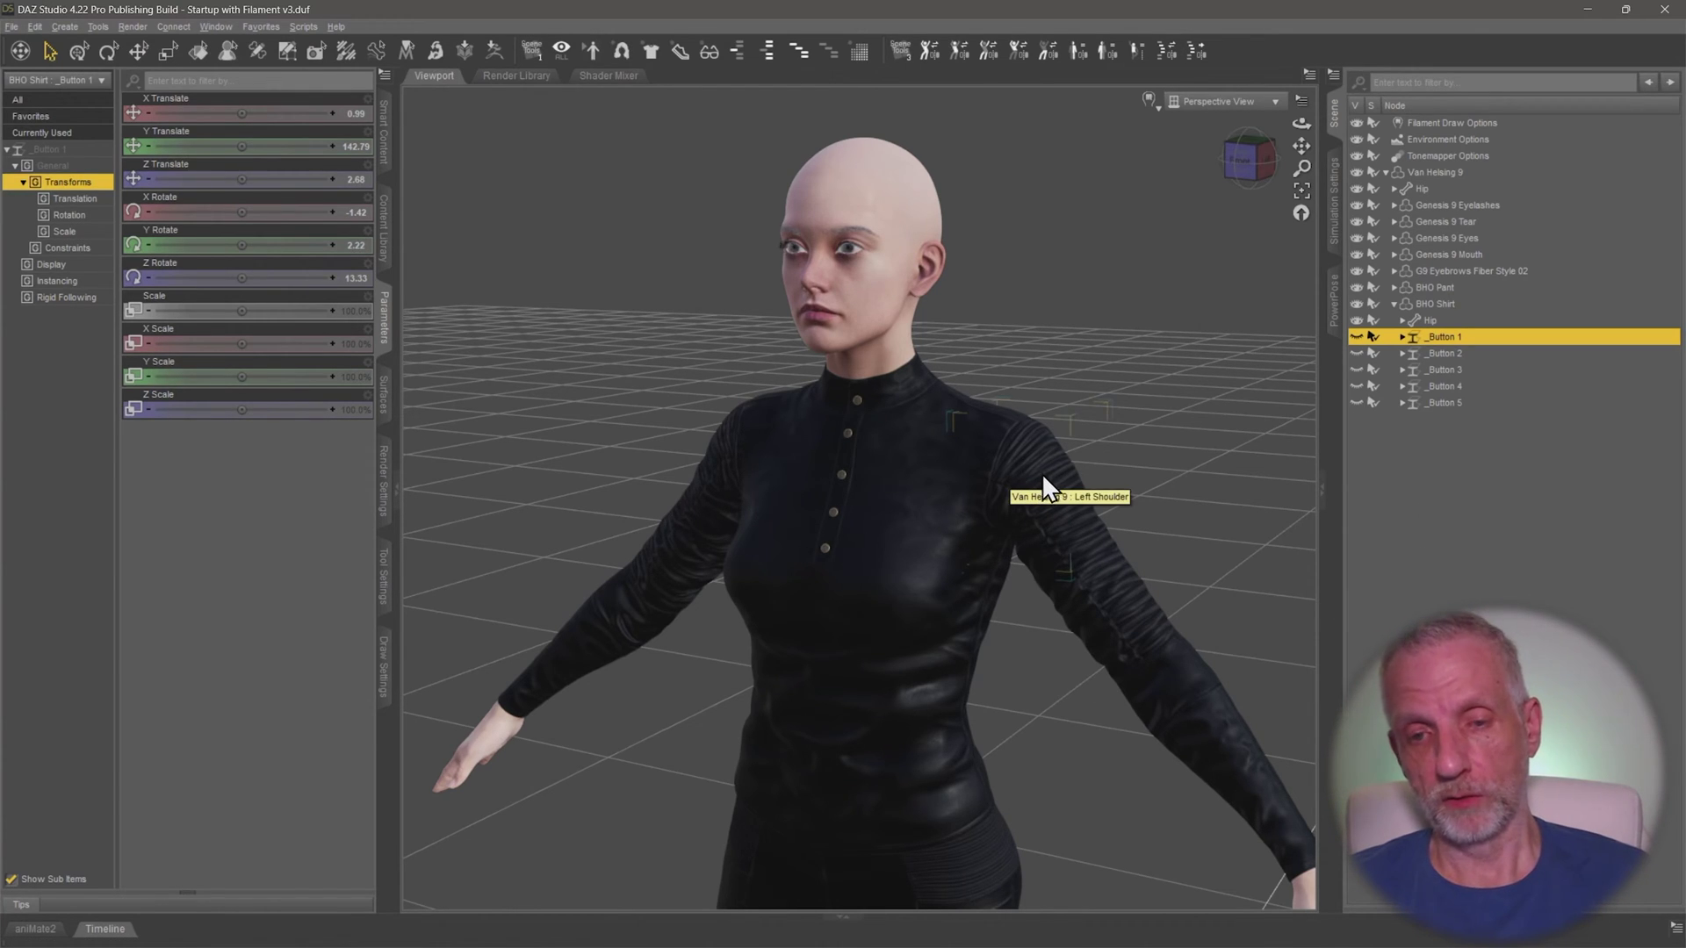
middle_click_drag(1042, 460, 1040, 460)
left_click_drag(1040, 458, 1068, 485, "alt")
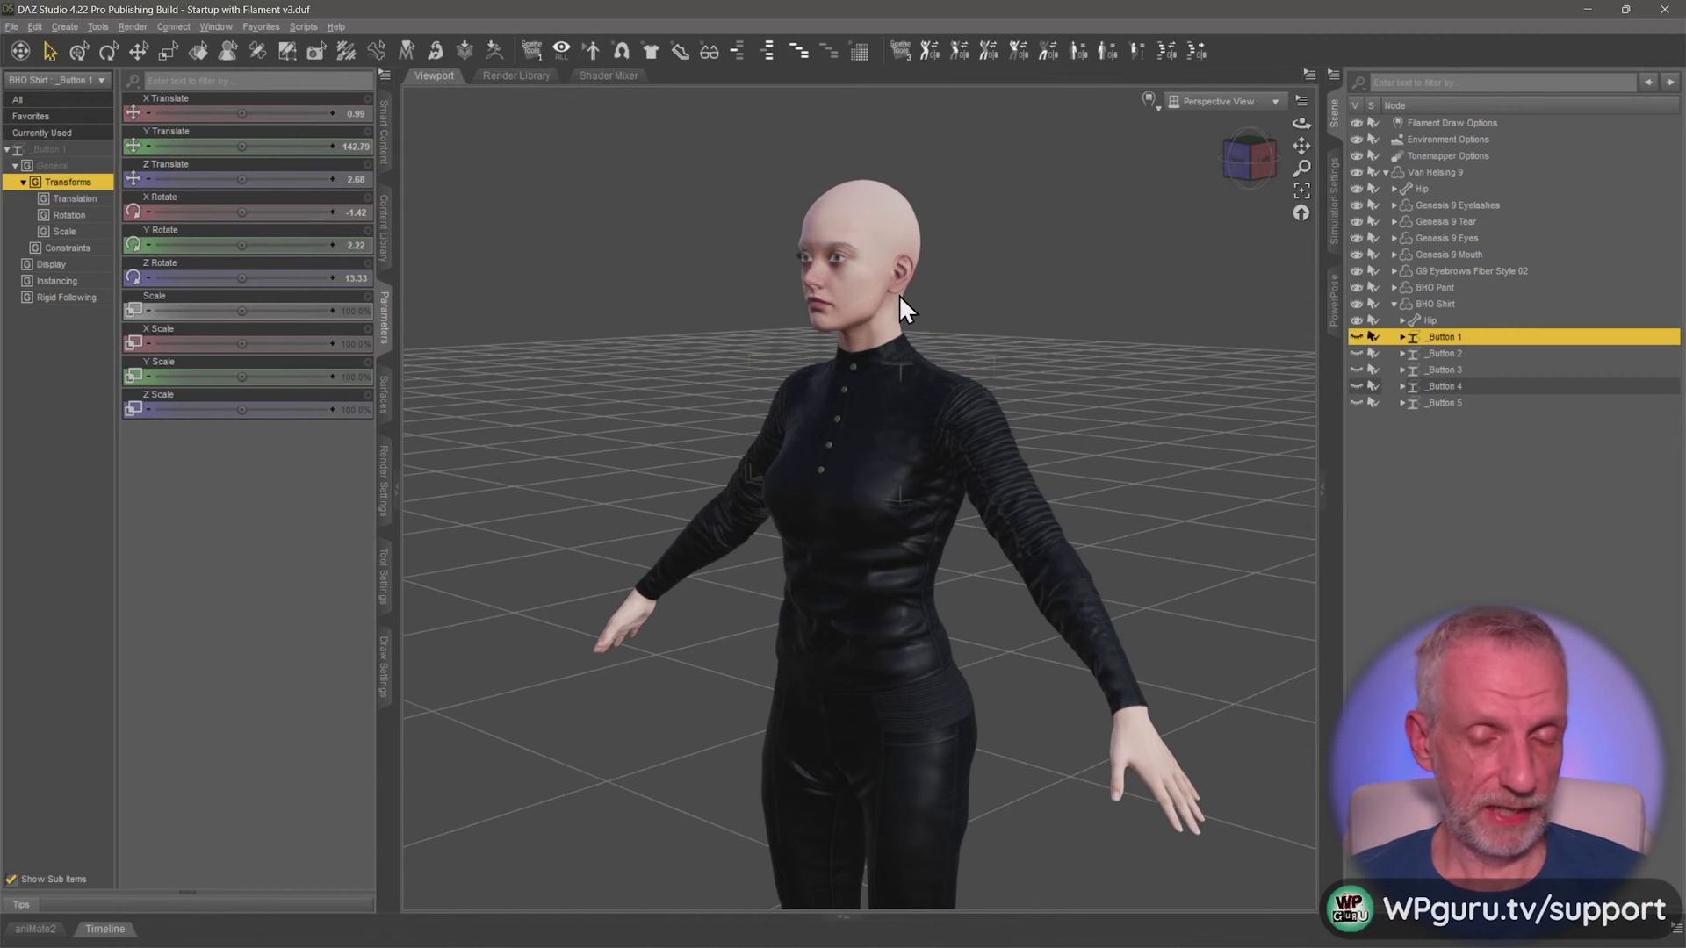
- Under Currently Used, drag the Van Helsing 9 shape down and mark it as a favourite
left_click(1443, 172)
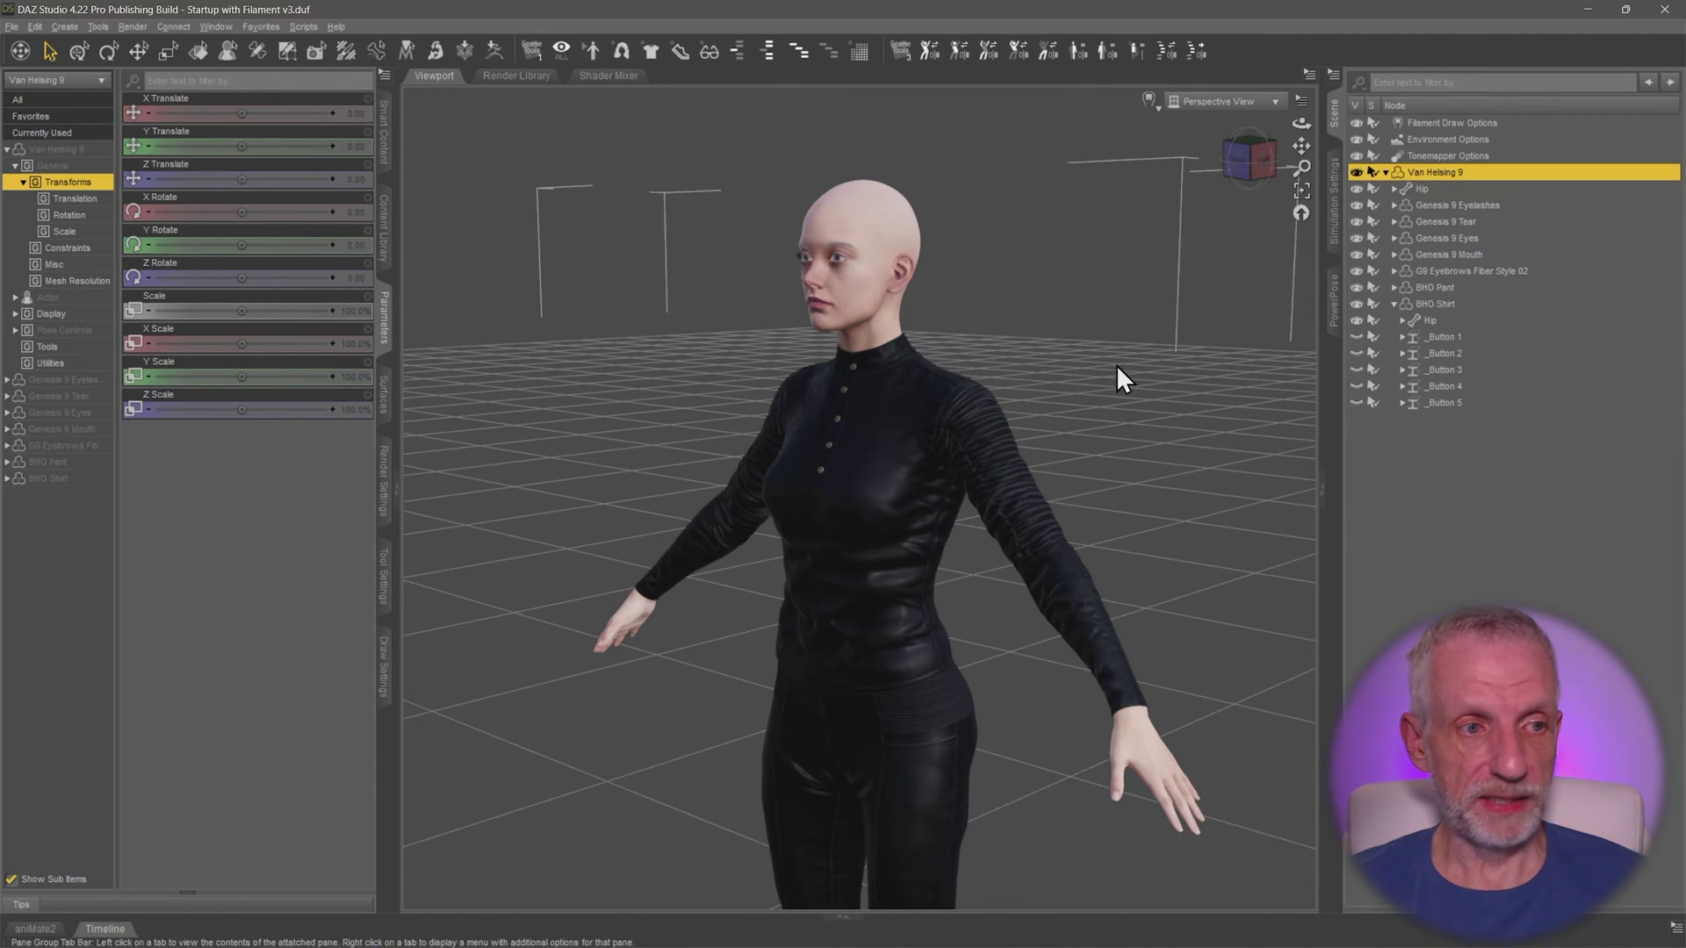
left_click(64, 133)
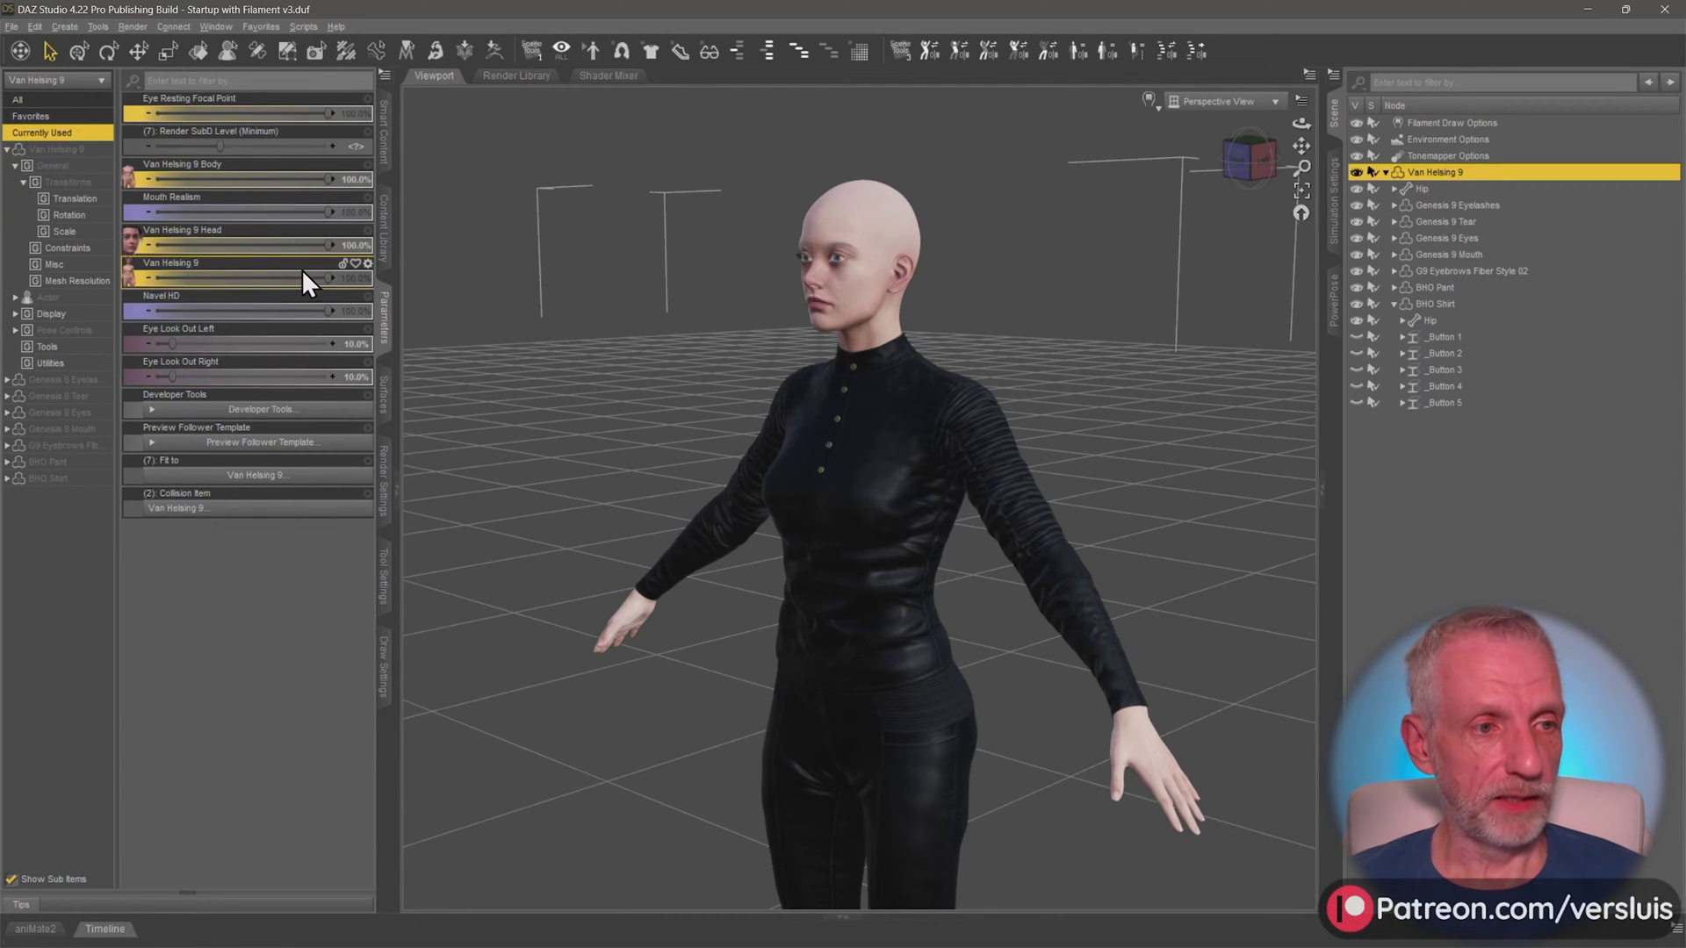
left_click_drag(330, 278, 120, 276)
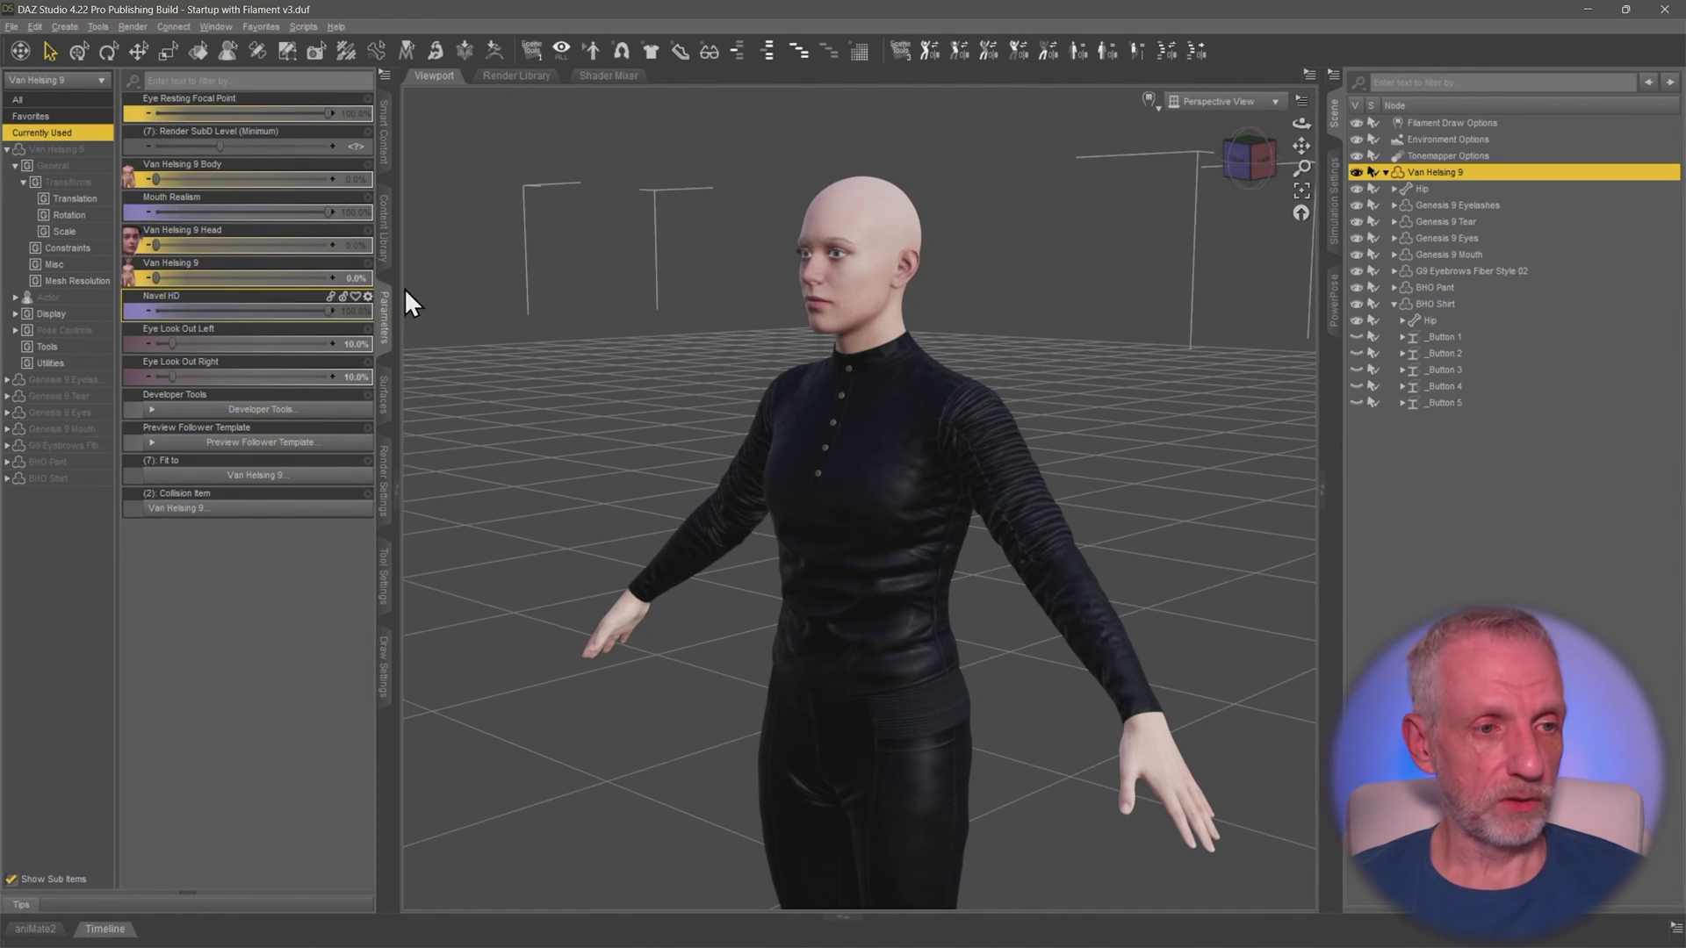
left_click(355, 263)
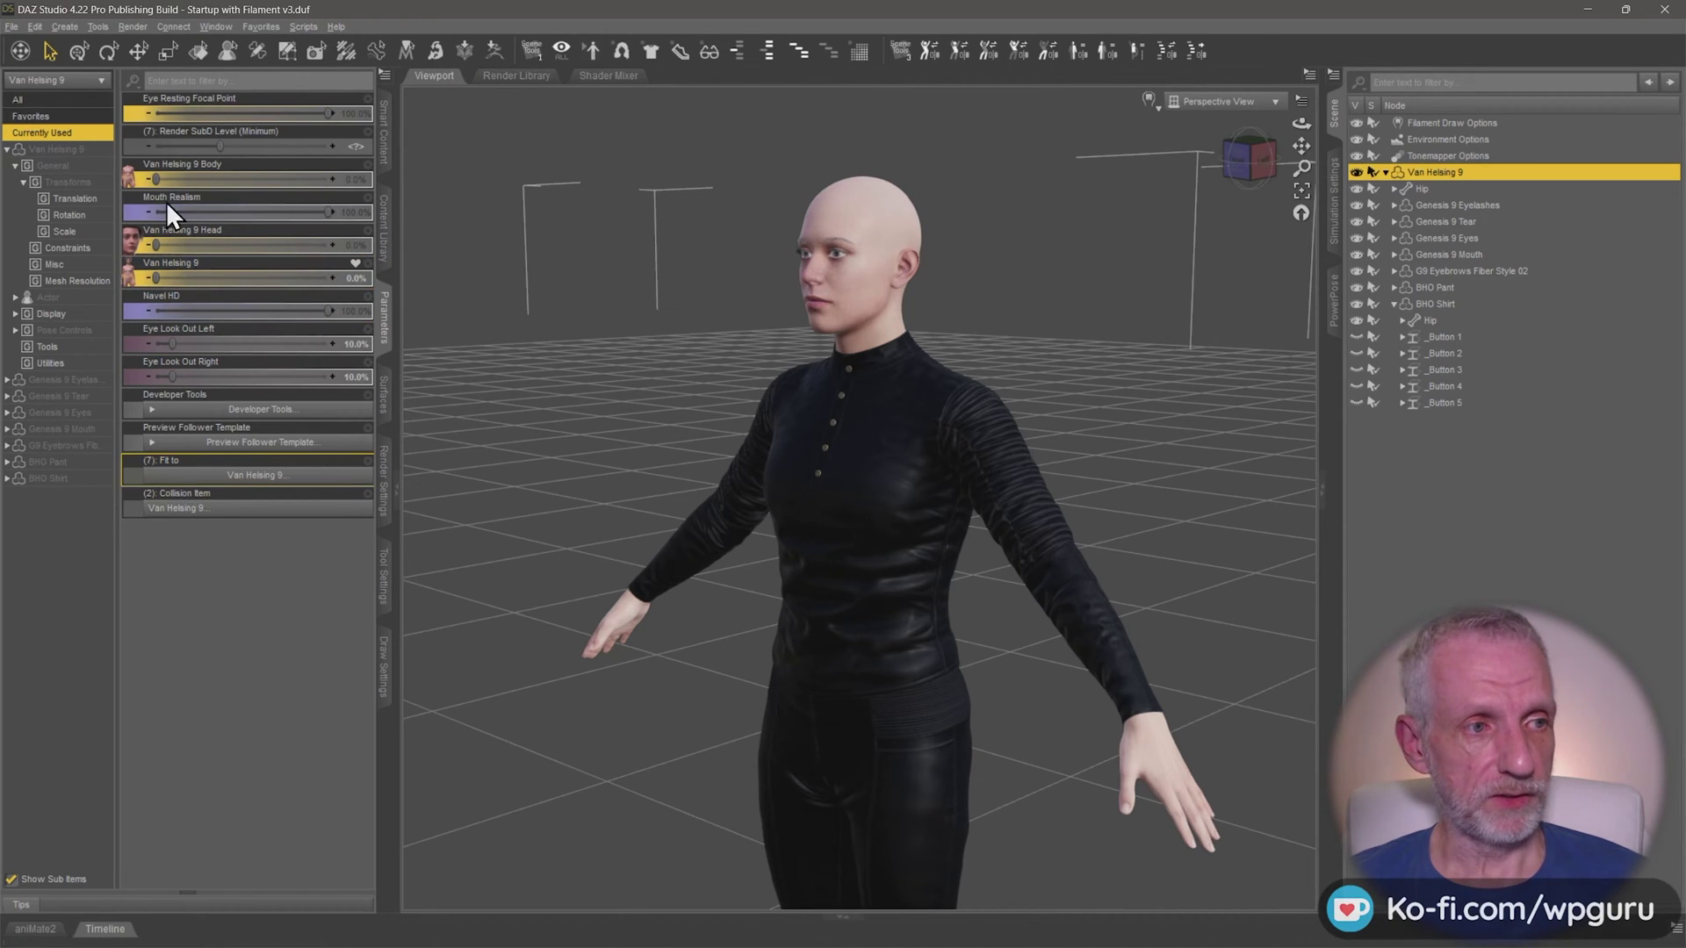
- Switch to the Favorites parameter list and set the Van Helsing 9 morph to 0.0%
left_click(85, 101)
left_click(84, 133)
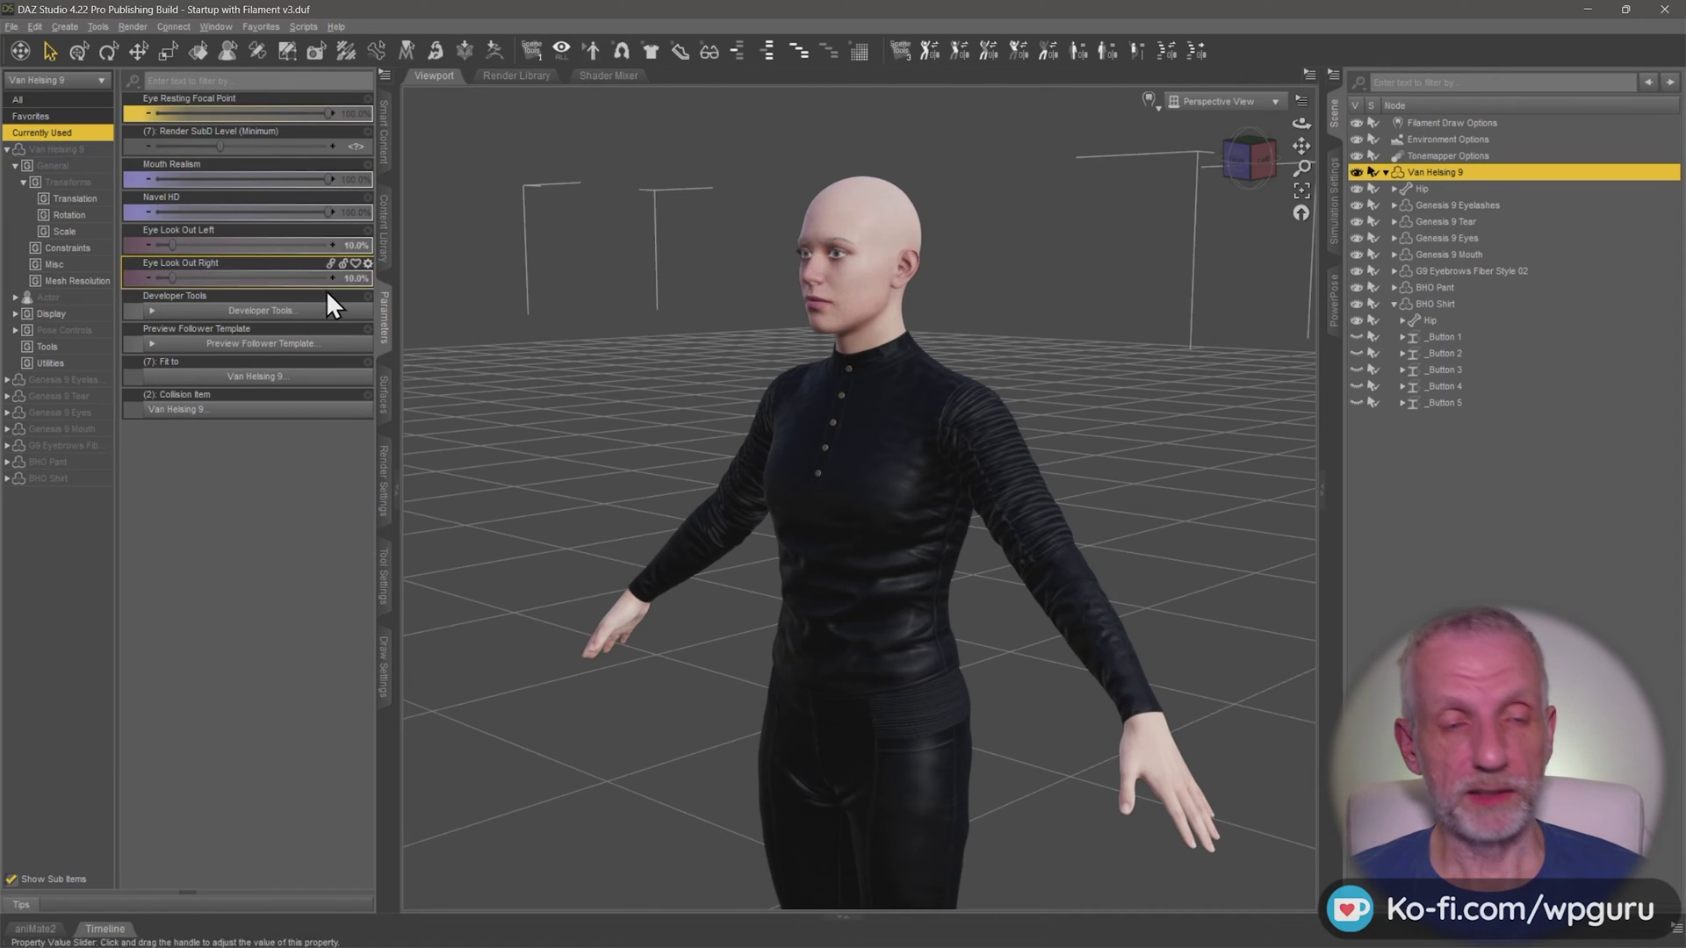
left_click(79, 117)
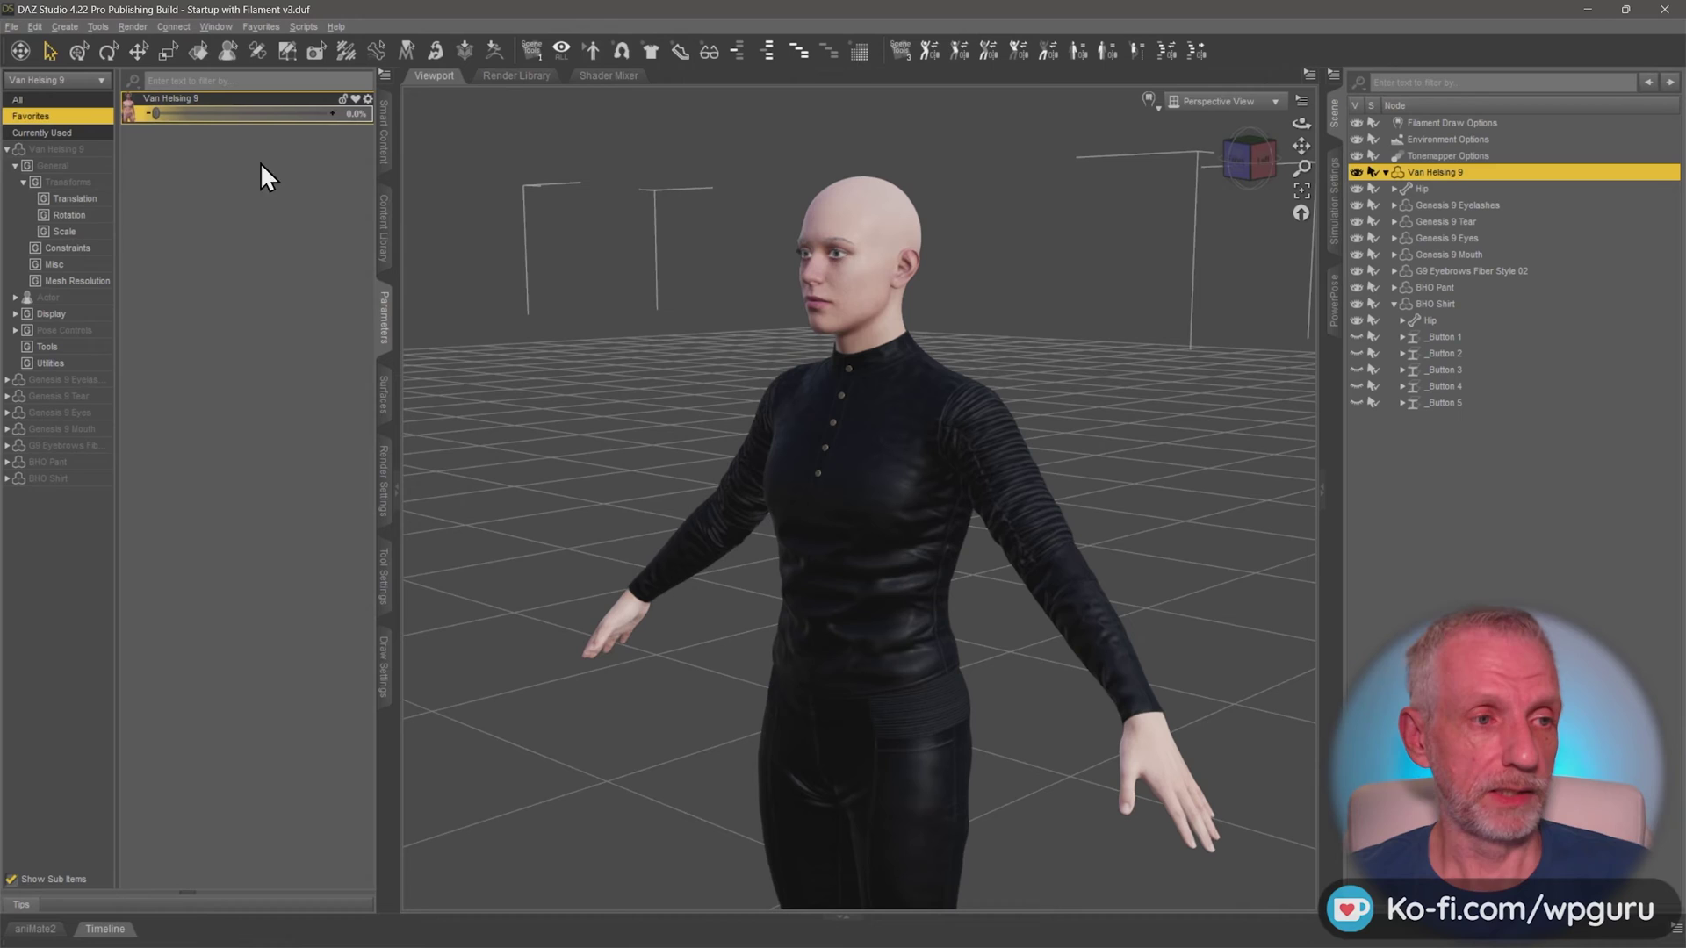
left_click_drag(271, 120, 143, 120)
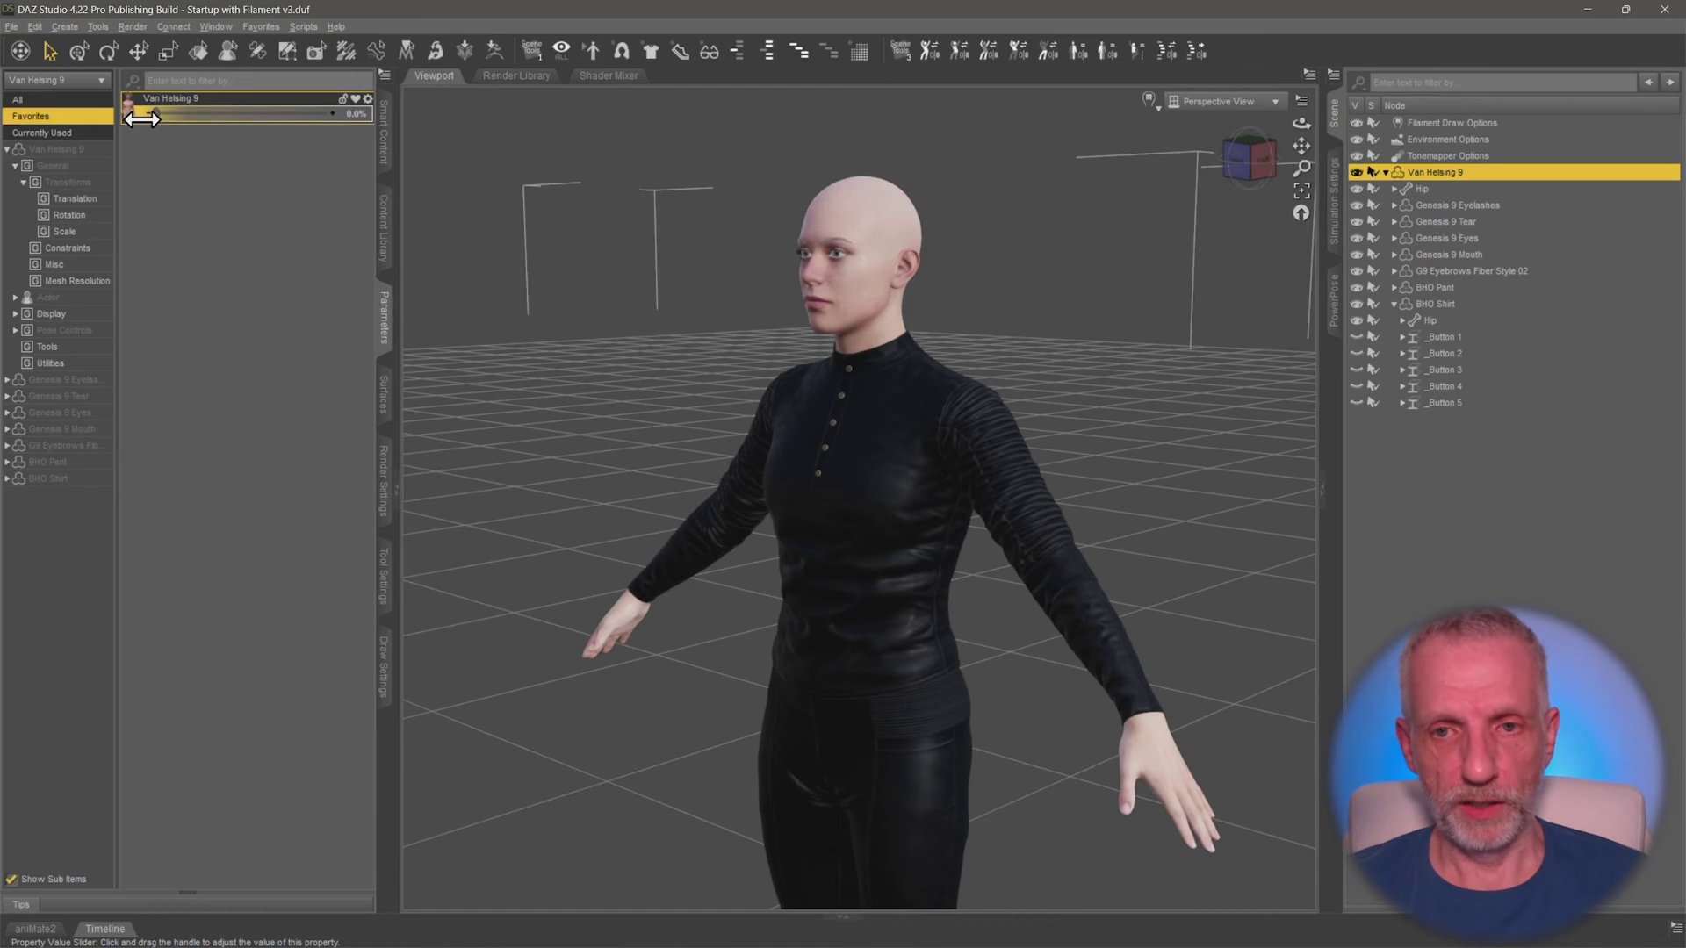
- In Smart Content, filter products to Figures and open Genesis 9 Starter Essentials
left_click(387, 151)
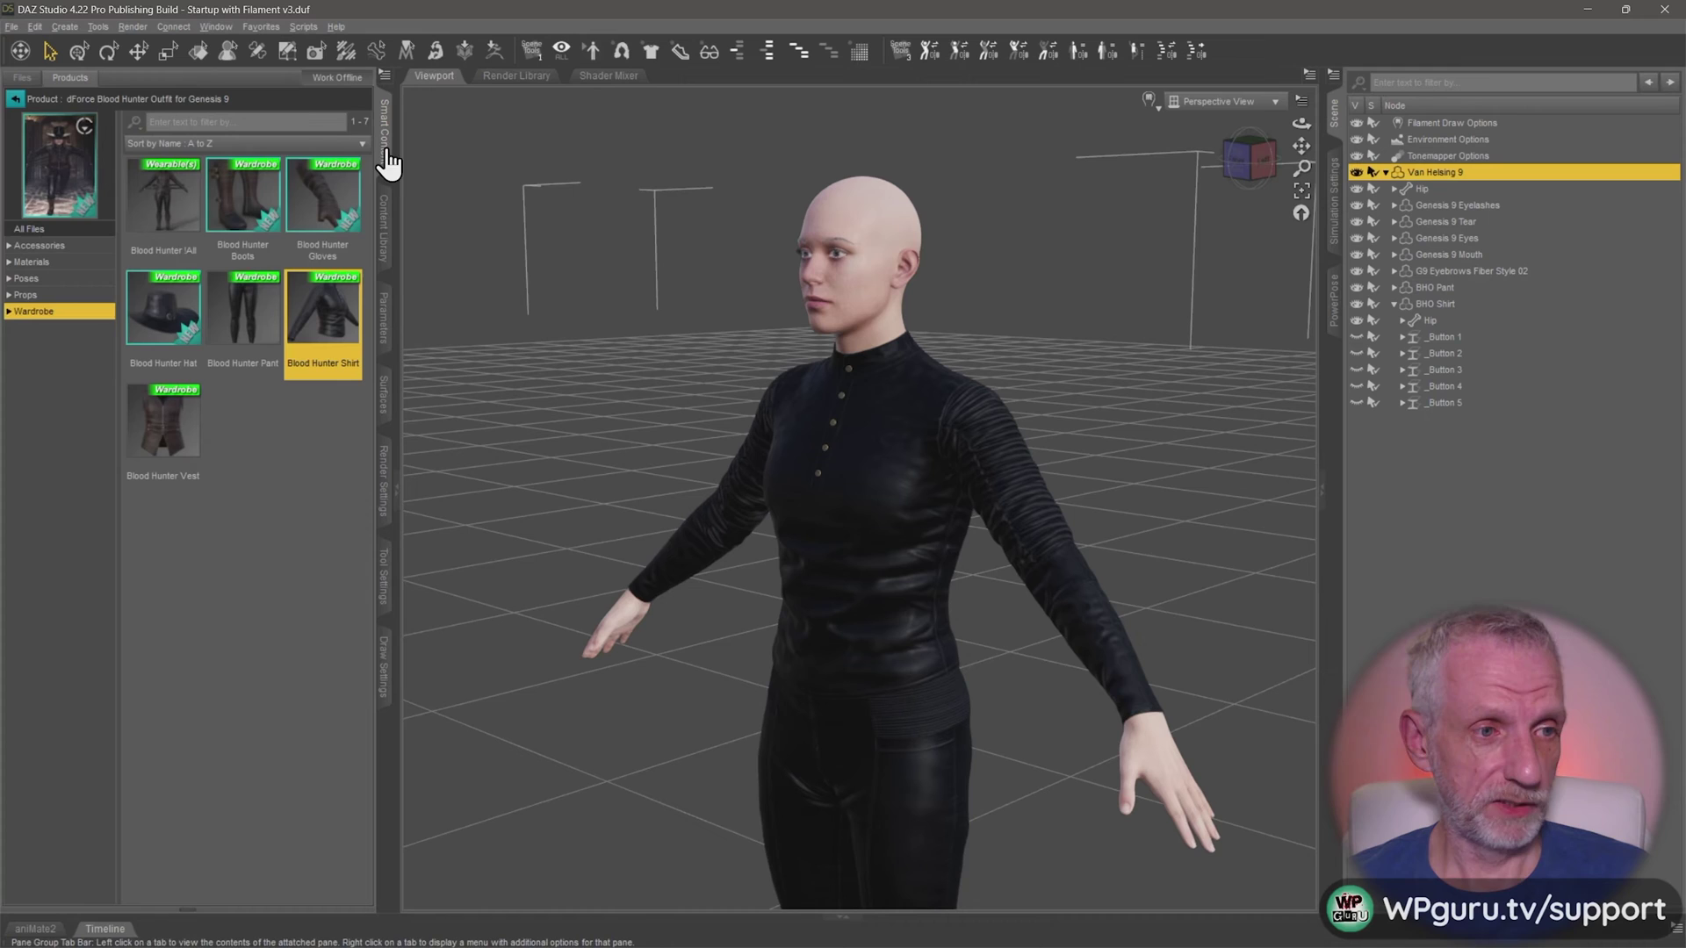
left_click(18, 99)
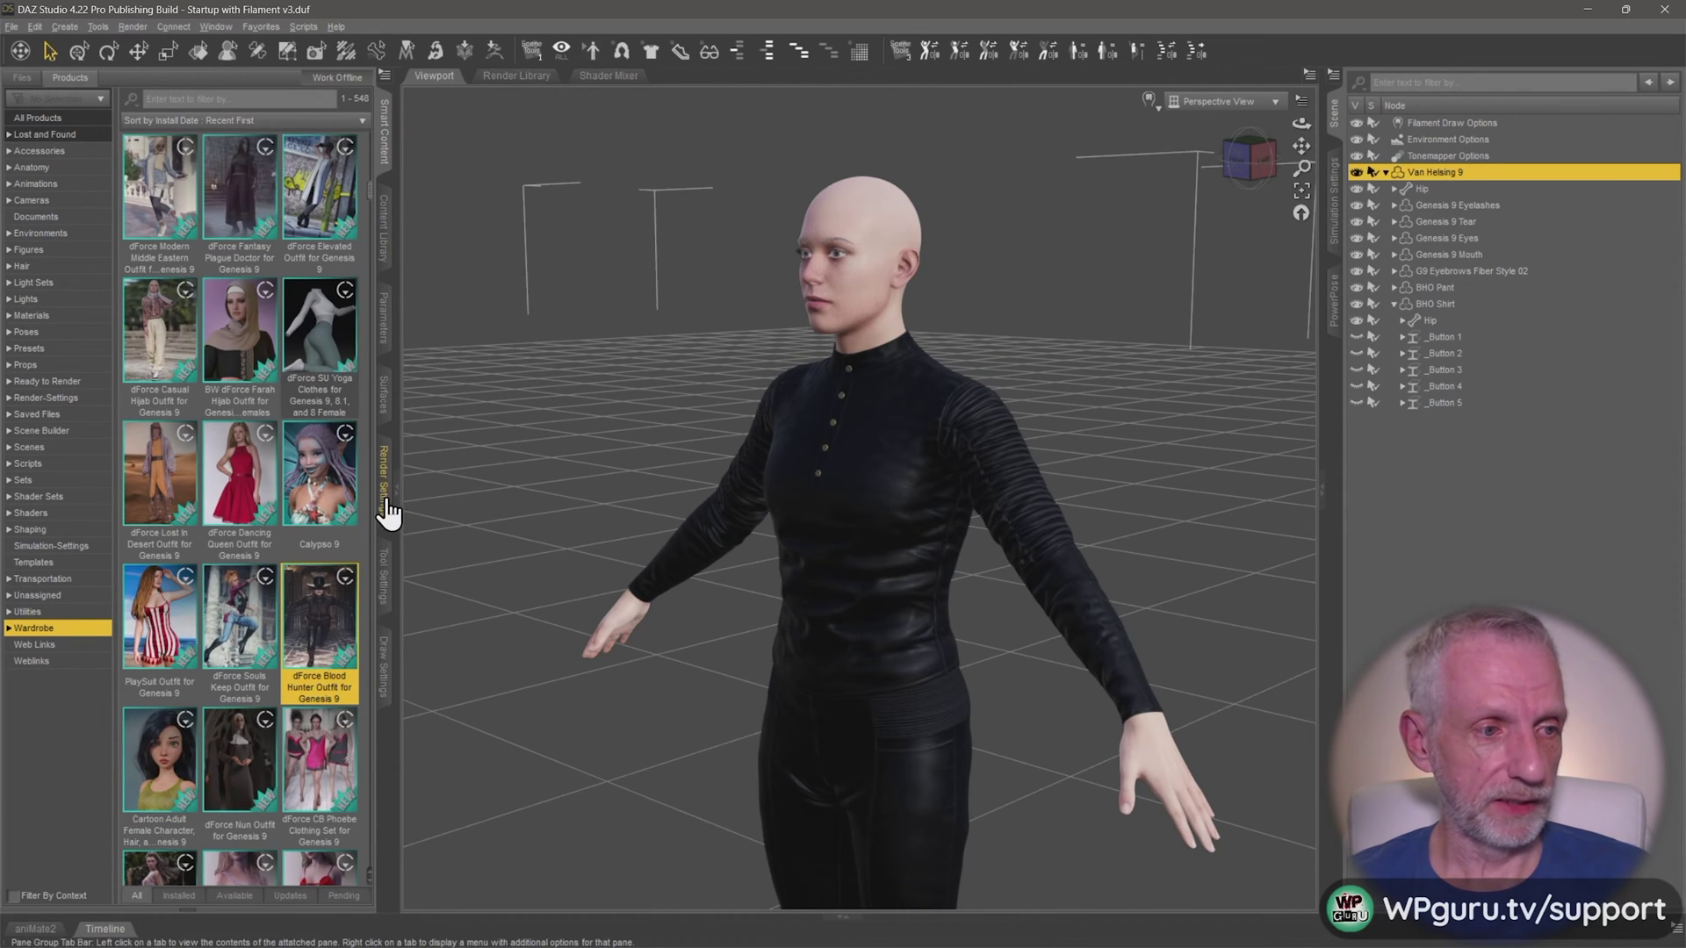
left_click(63, 251)
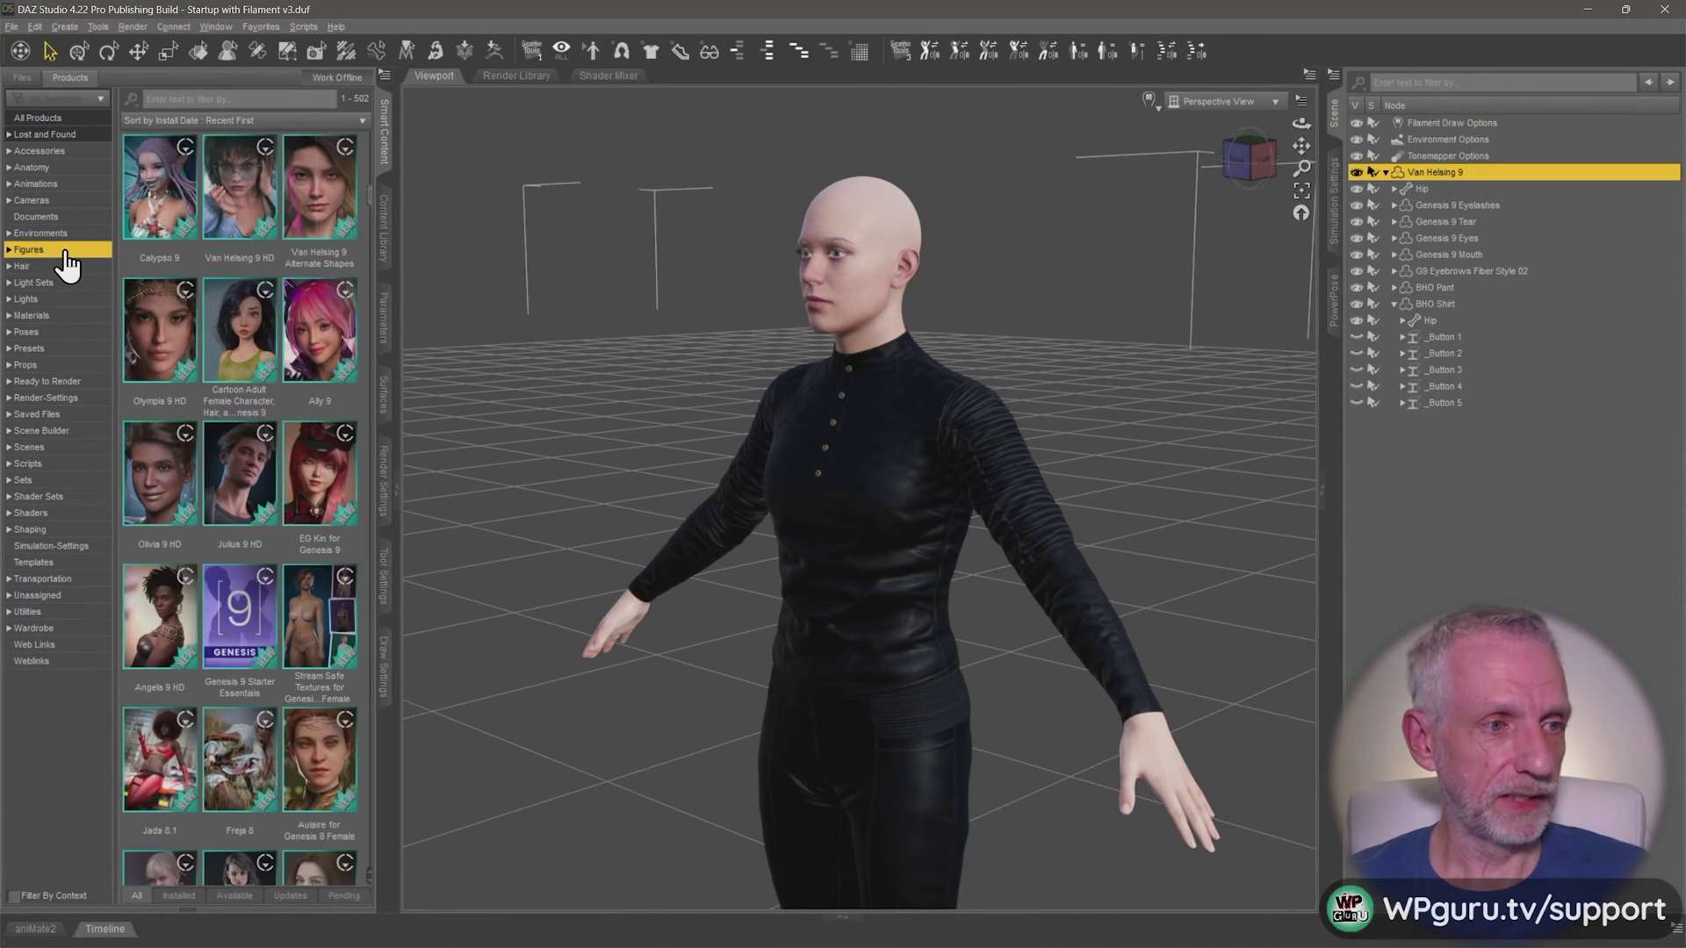
double_click(234, 585)
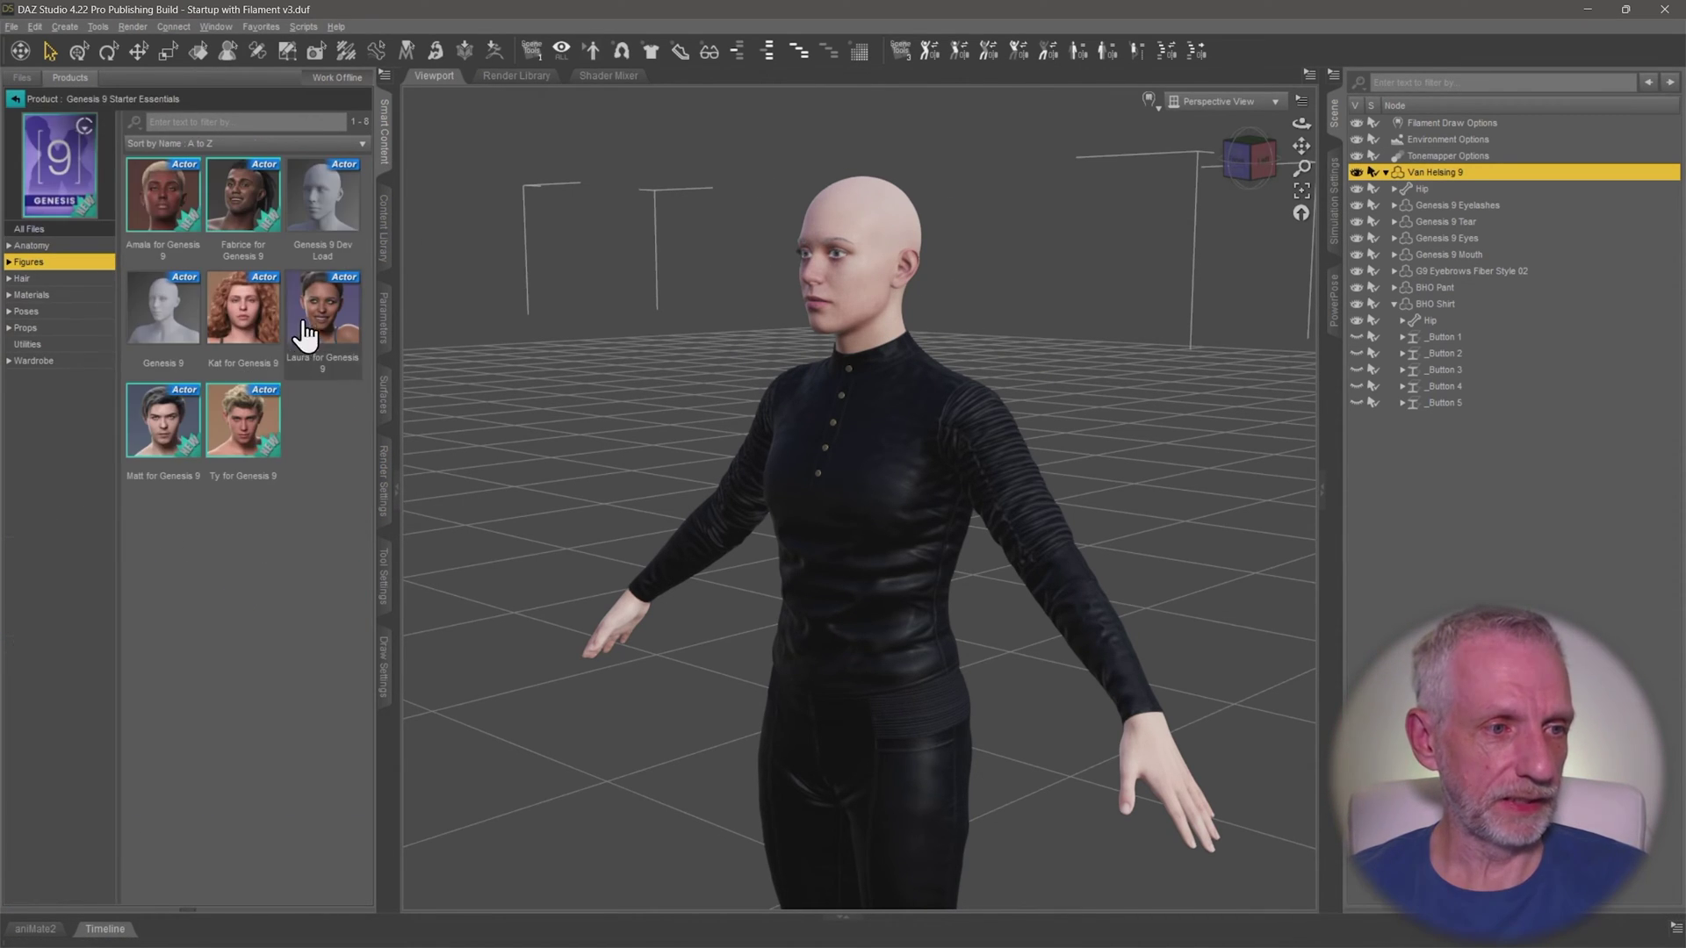
- Try loading the base Genesis 9 character, then cancel, leaving Van Helsing 9 unchanged
left_click(179, 317)
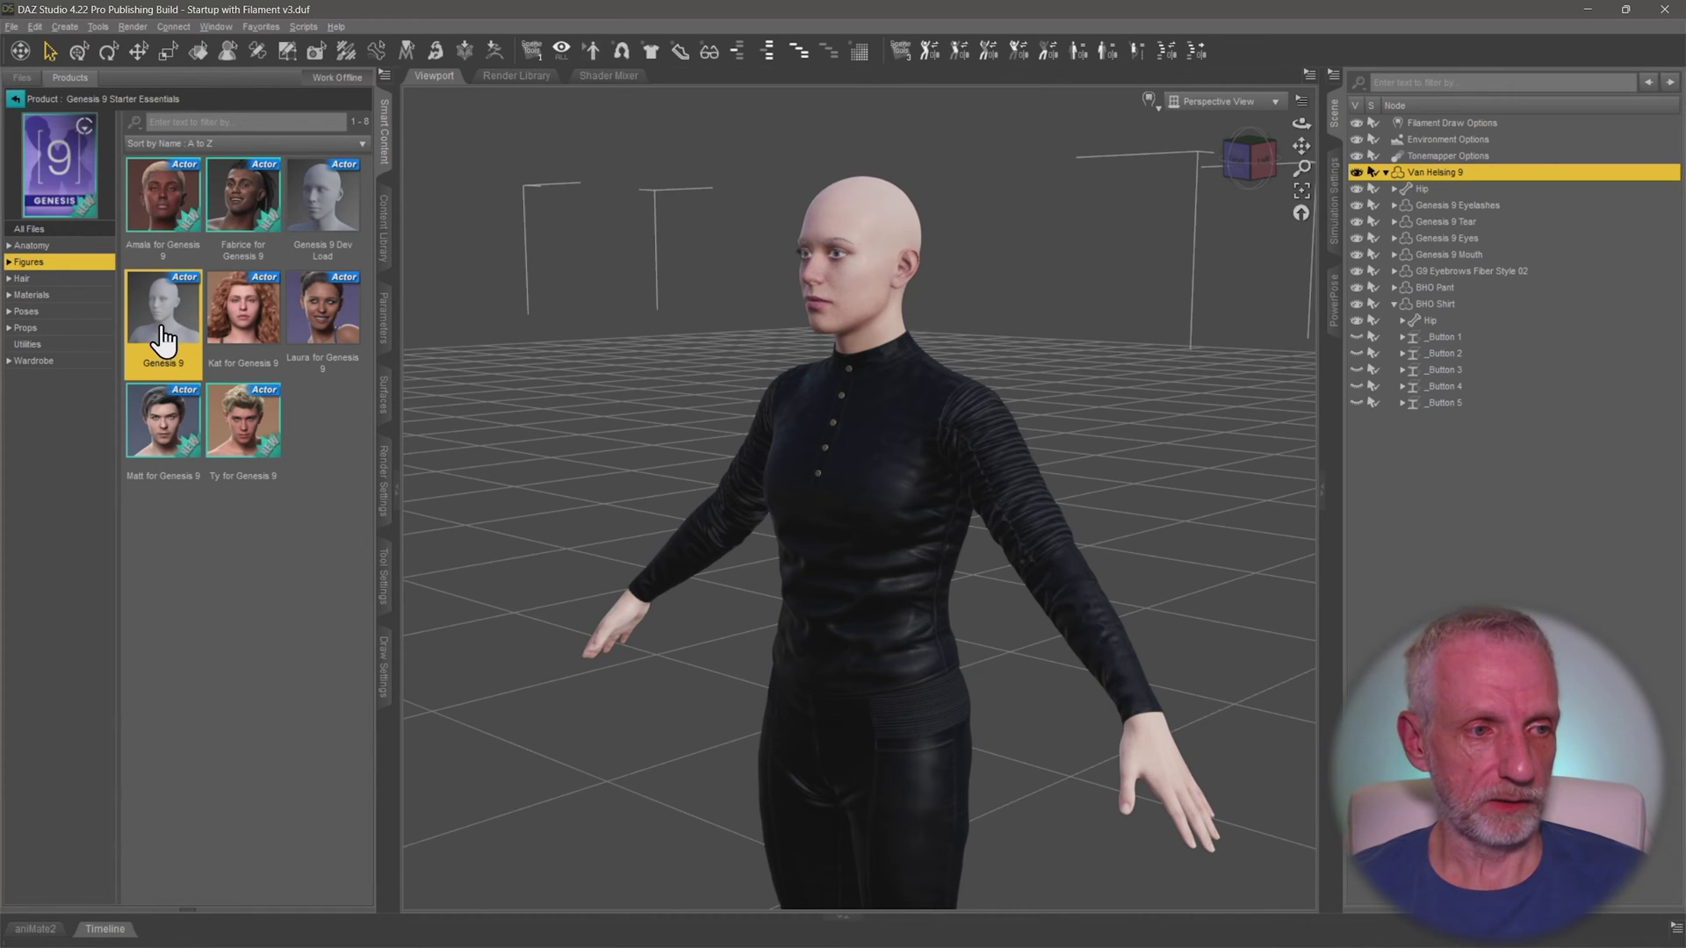
double_click(163, 334)
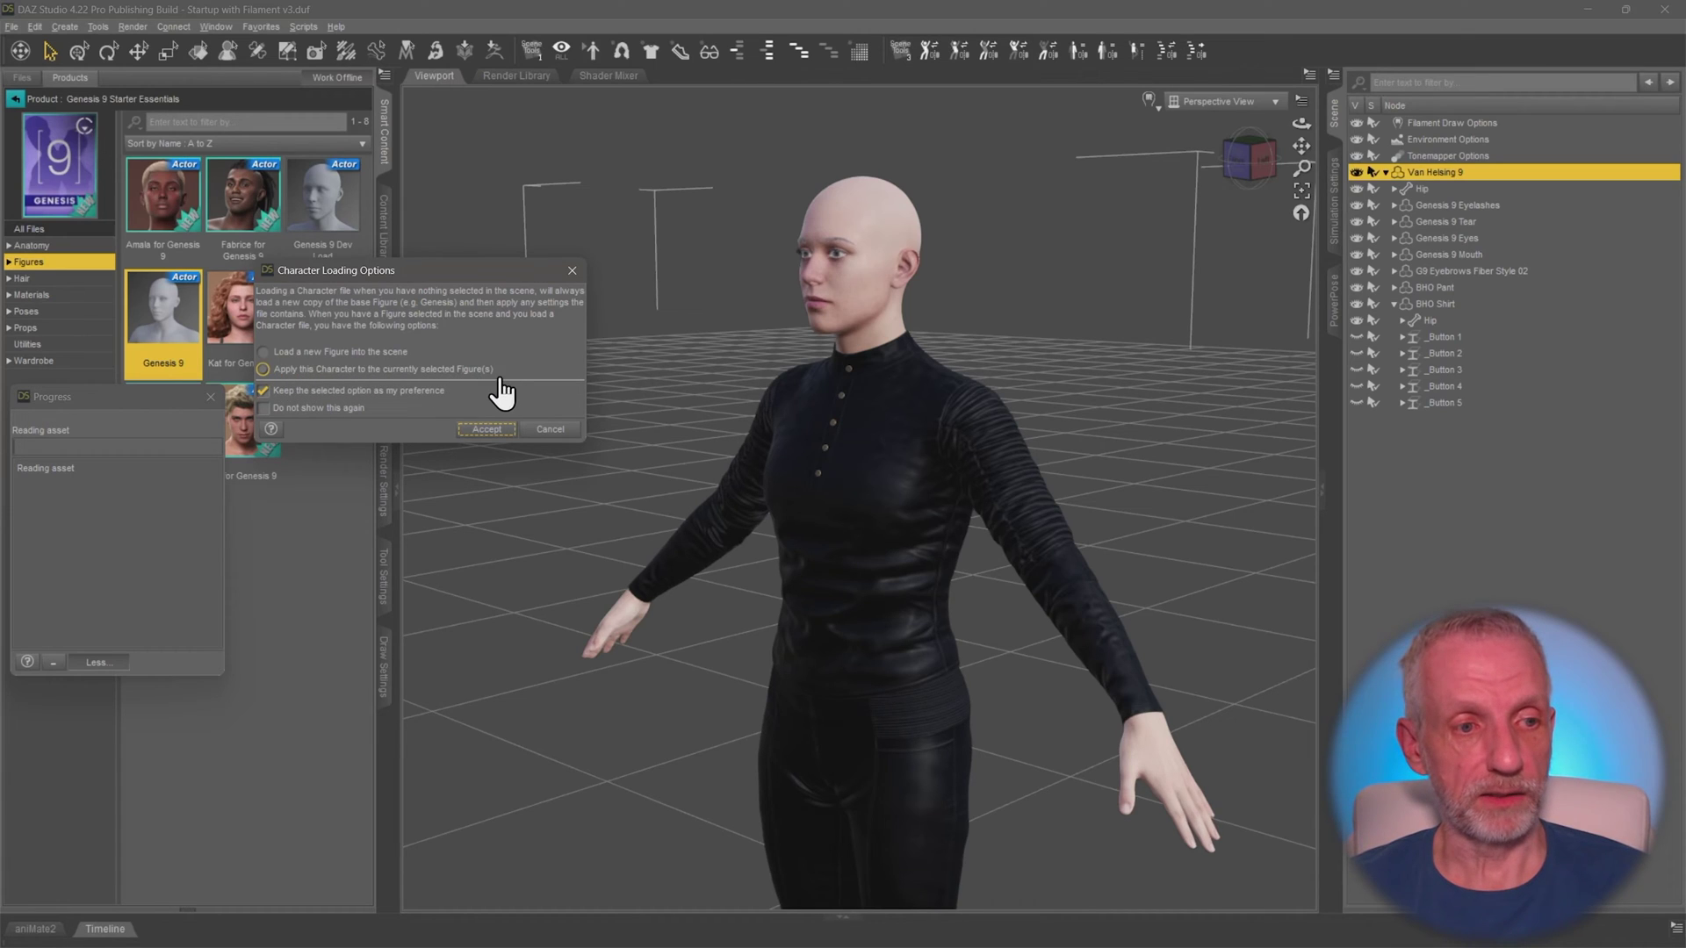
left_click(471, 369)
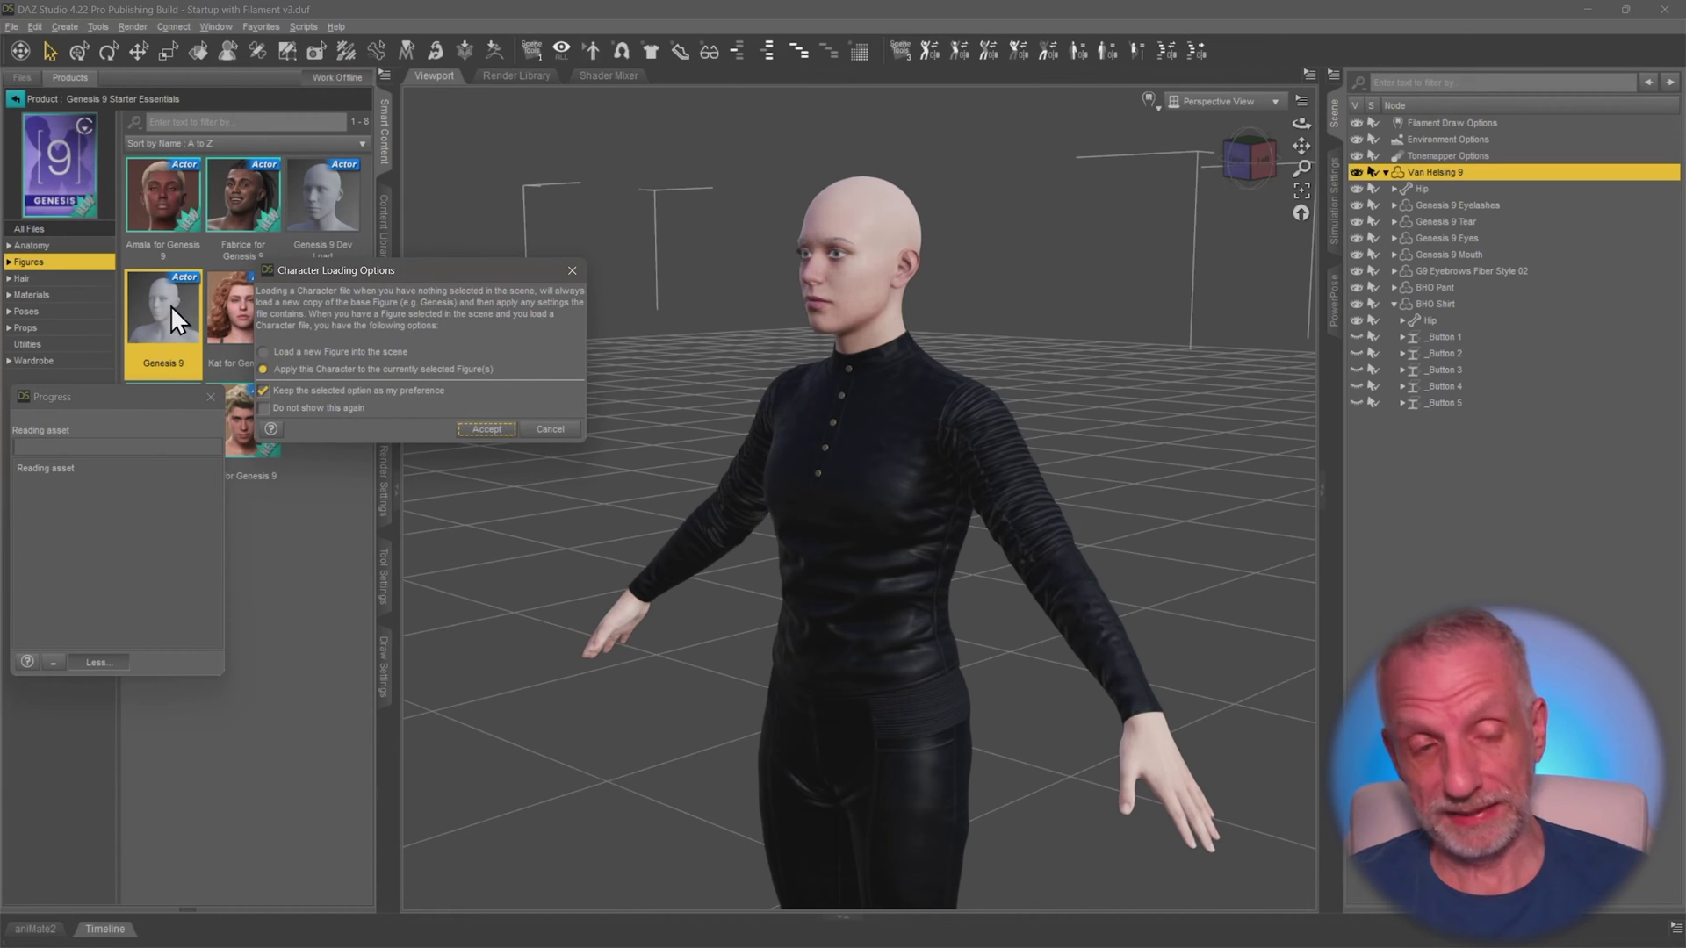
left_click(550, 430)
middle_click_drag(1035, 444, 1054, 435)
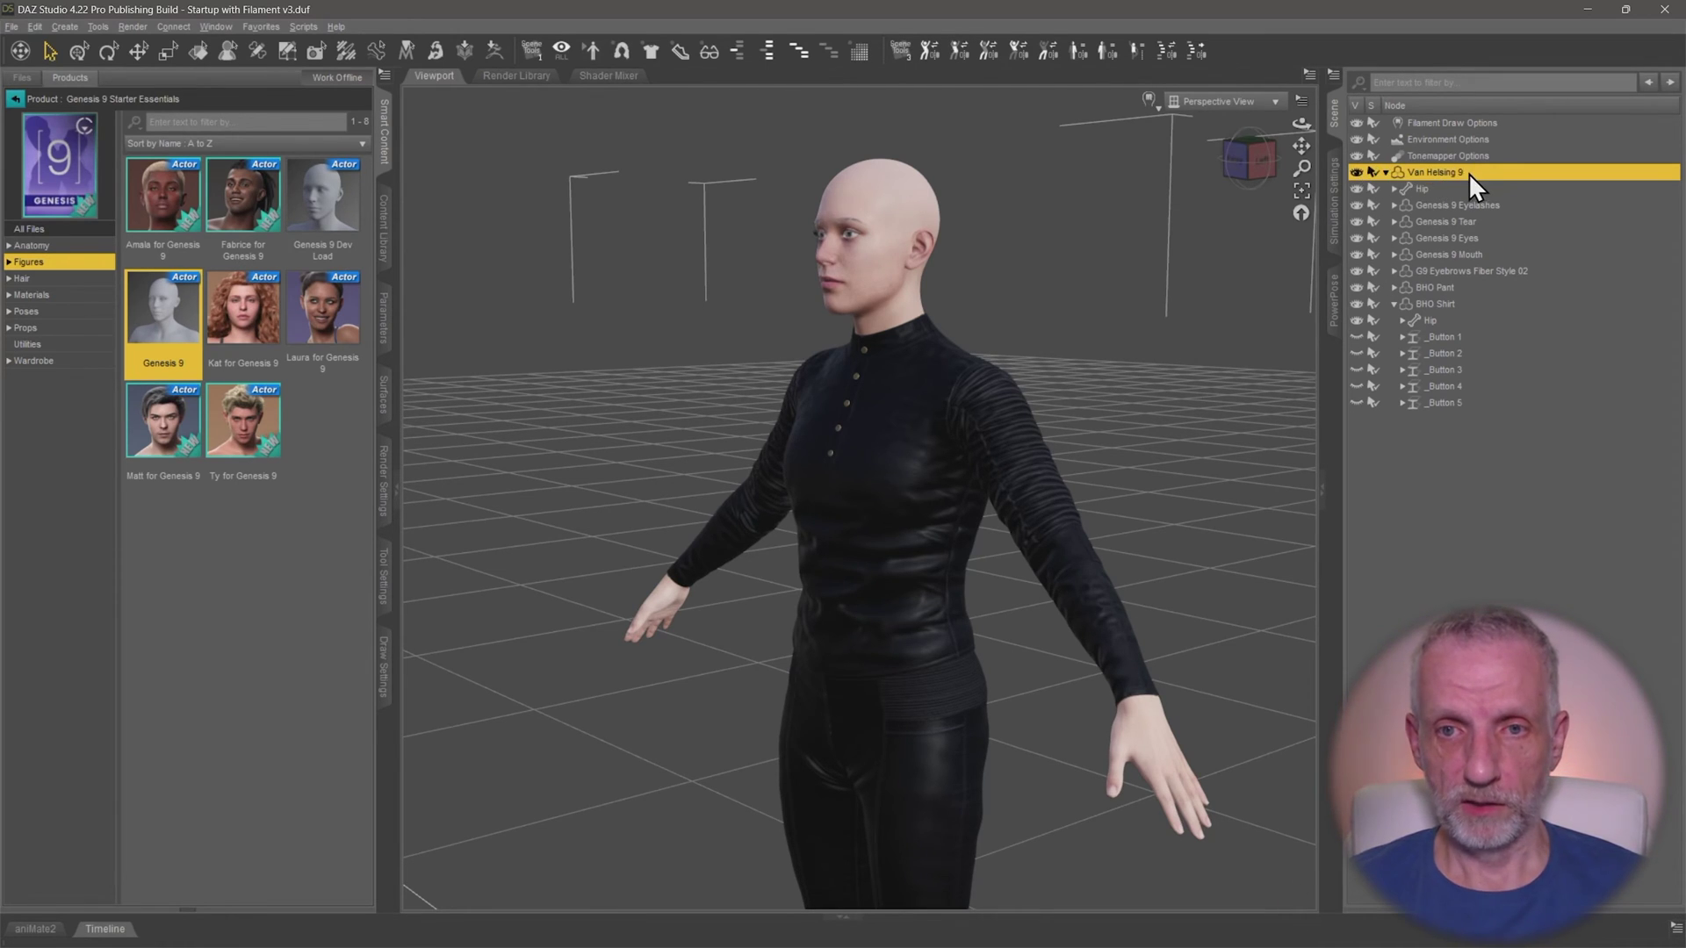
- Hide the Van Helsing 9 figure so only the BHO Shirt and buttons show
left_click(1357, 172)
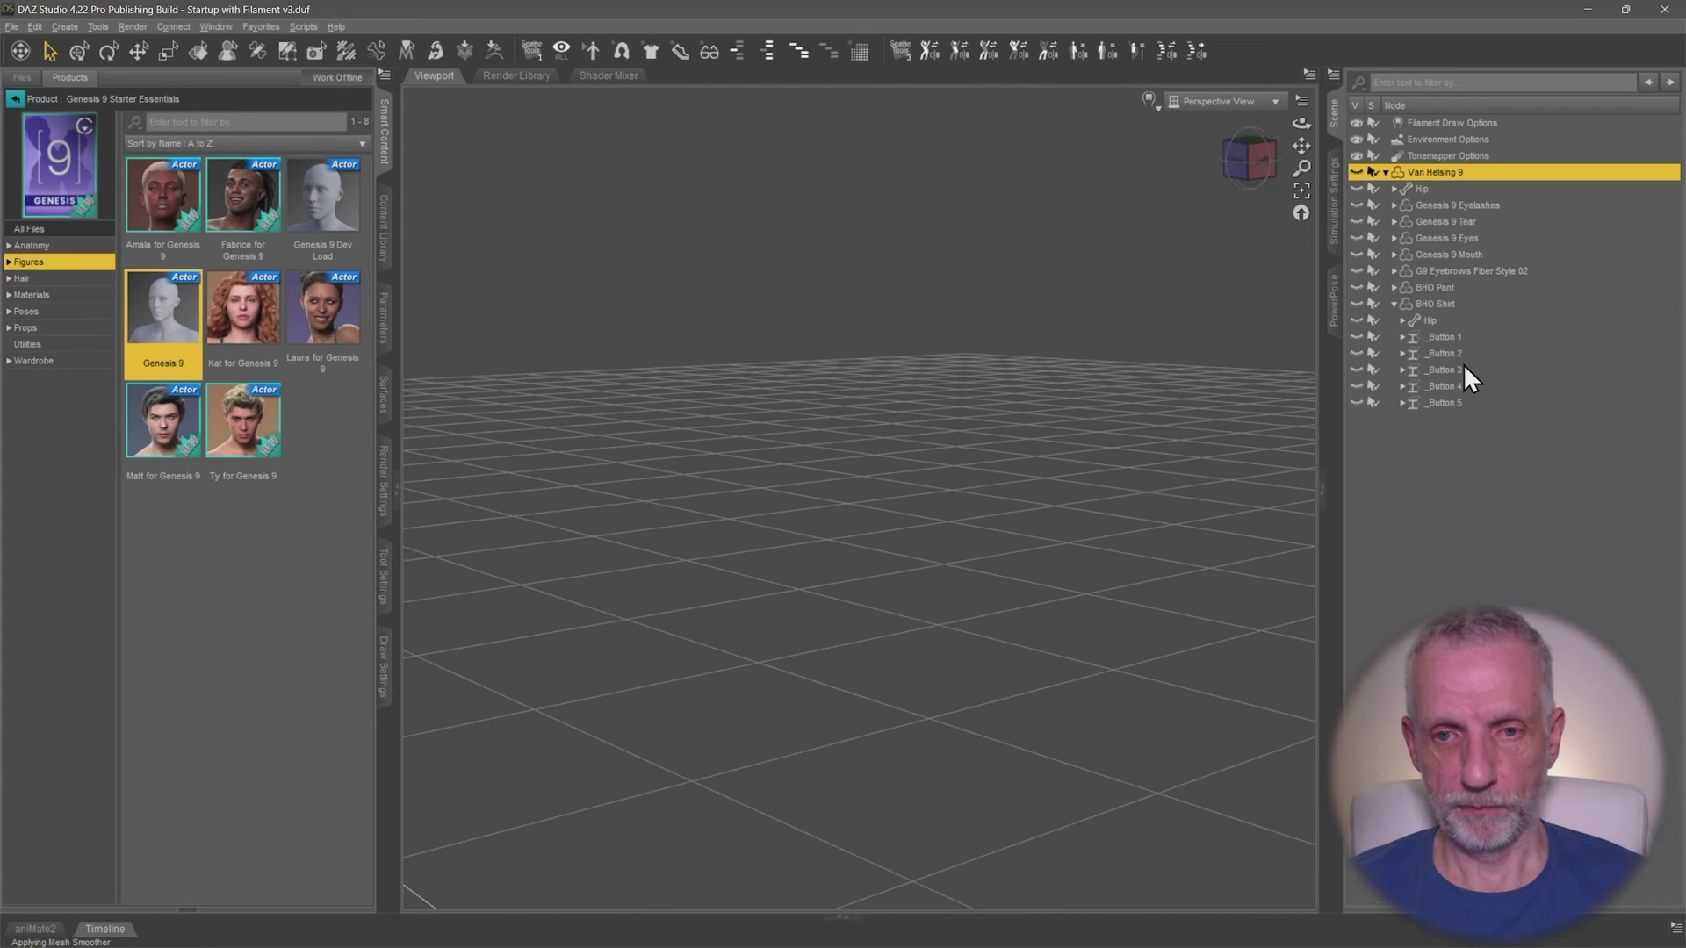
left_click(1369, 303)
left_click(1357, 303)
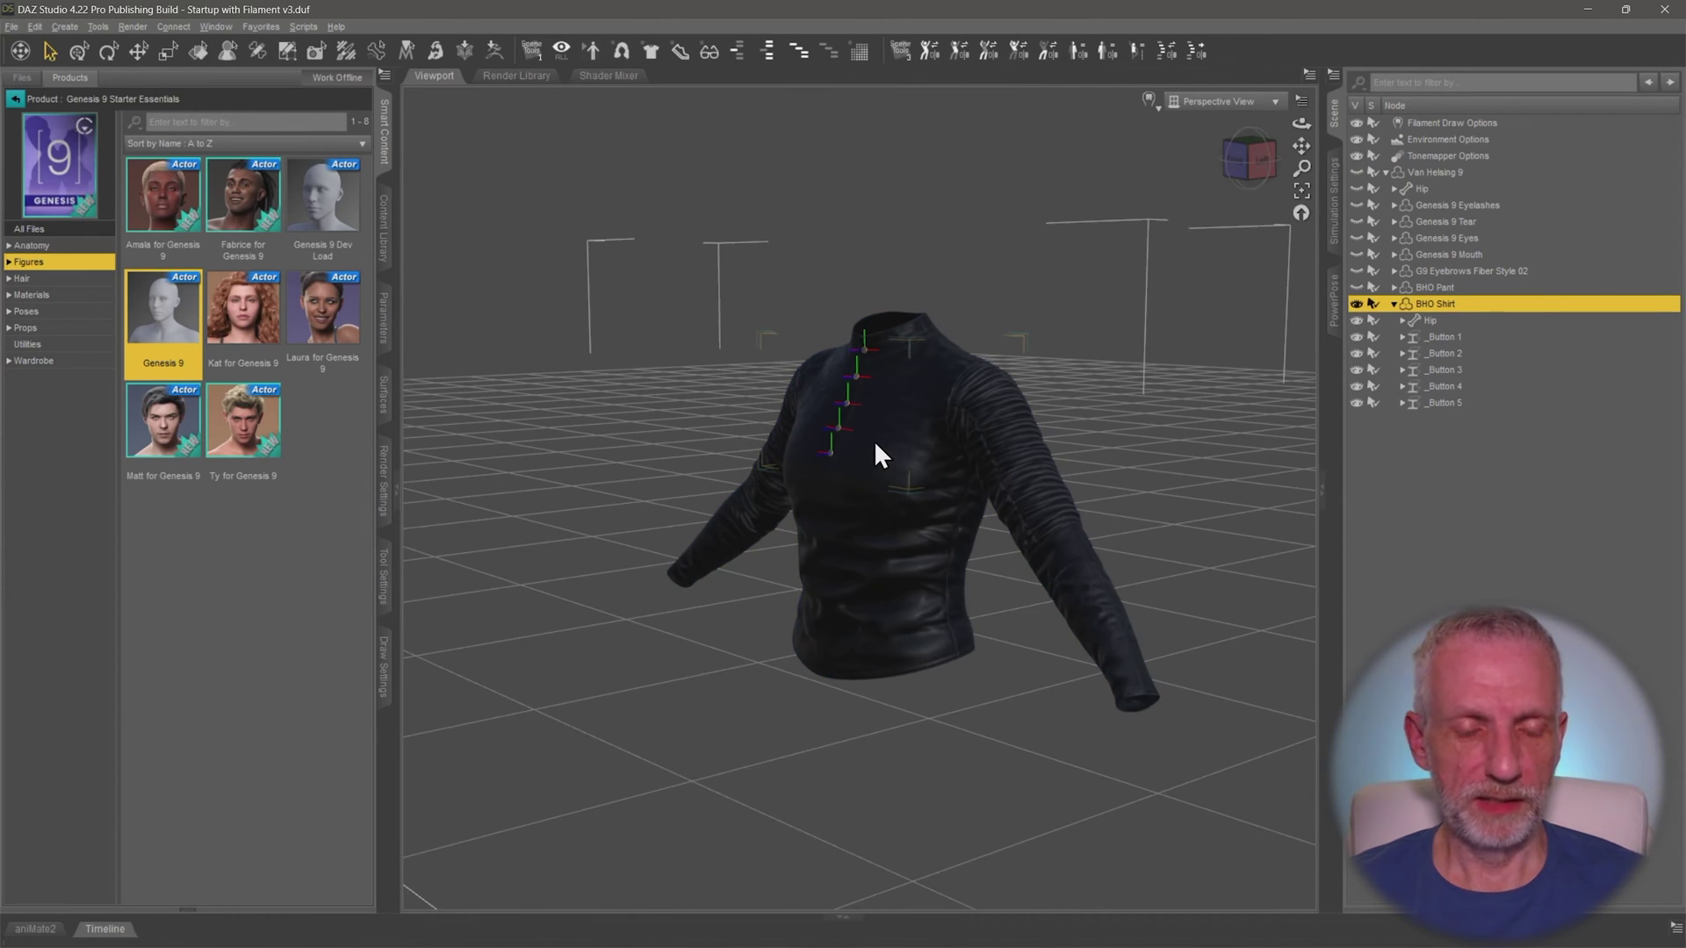
scroll(873, 435, "up", 6)
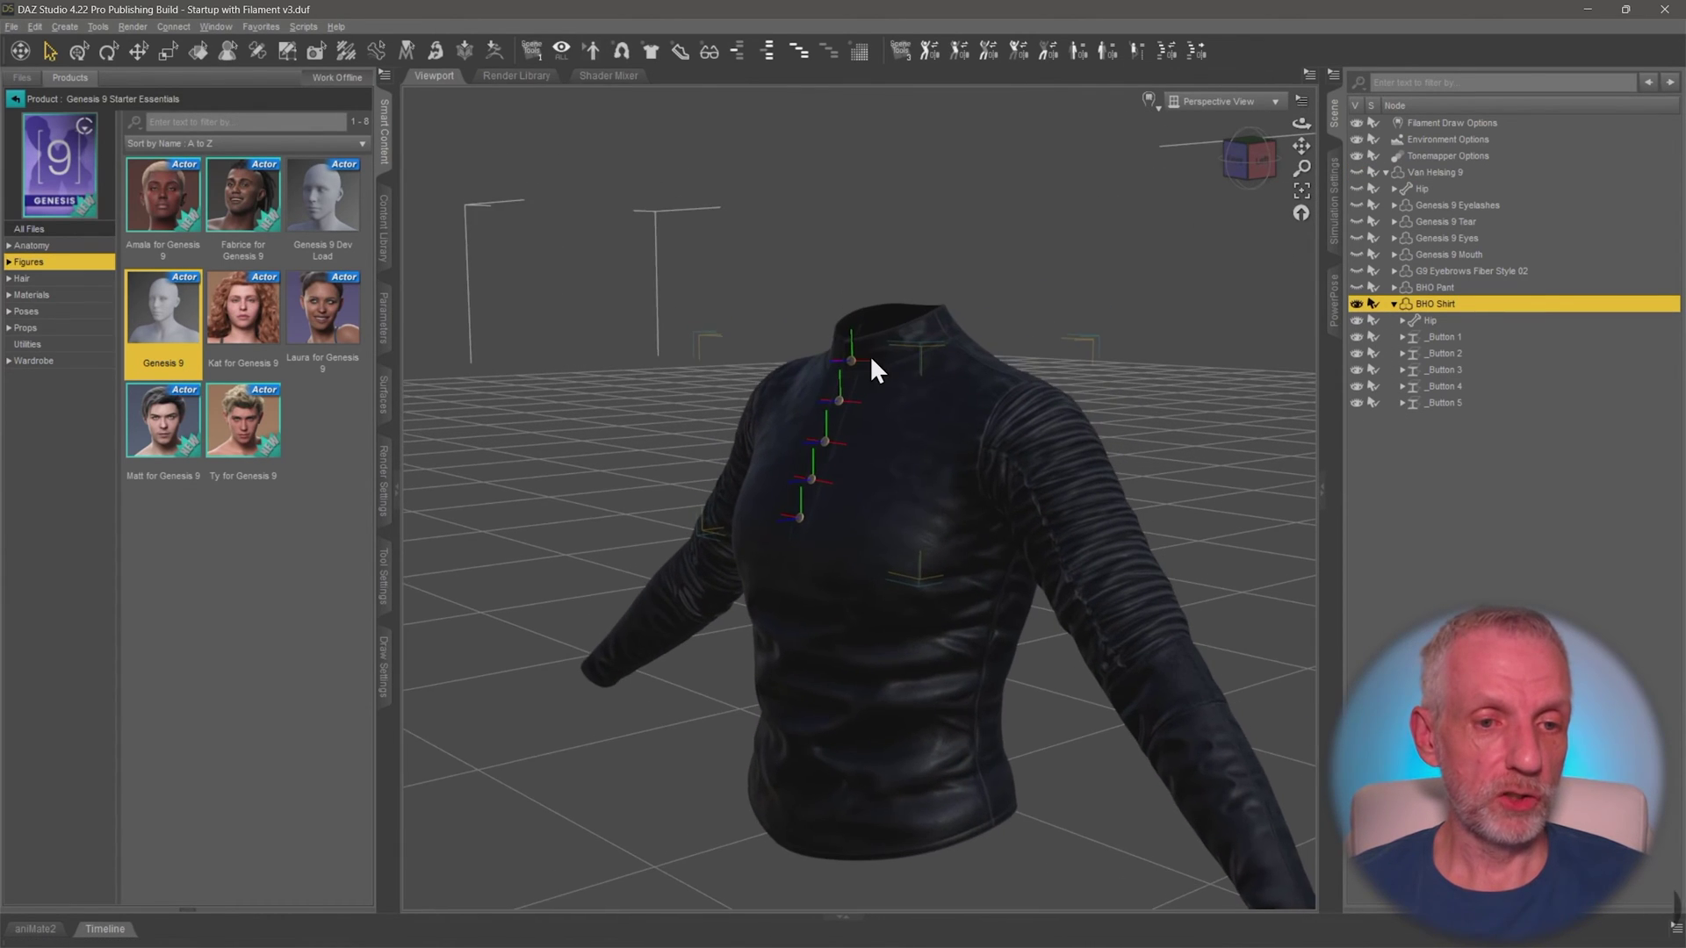
mouse_move(871, 358)
middle_mouse_down()
mouse_move(975, 358)
mouse_move(880, 358)
middle_mouse_up()
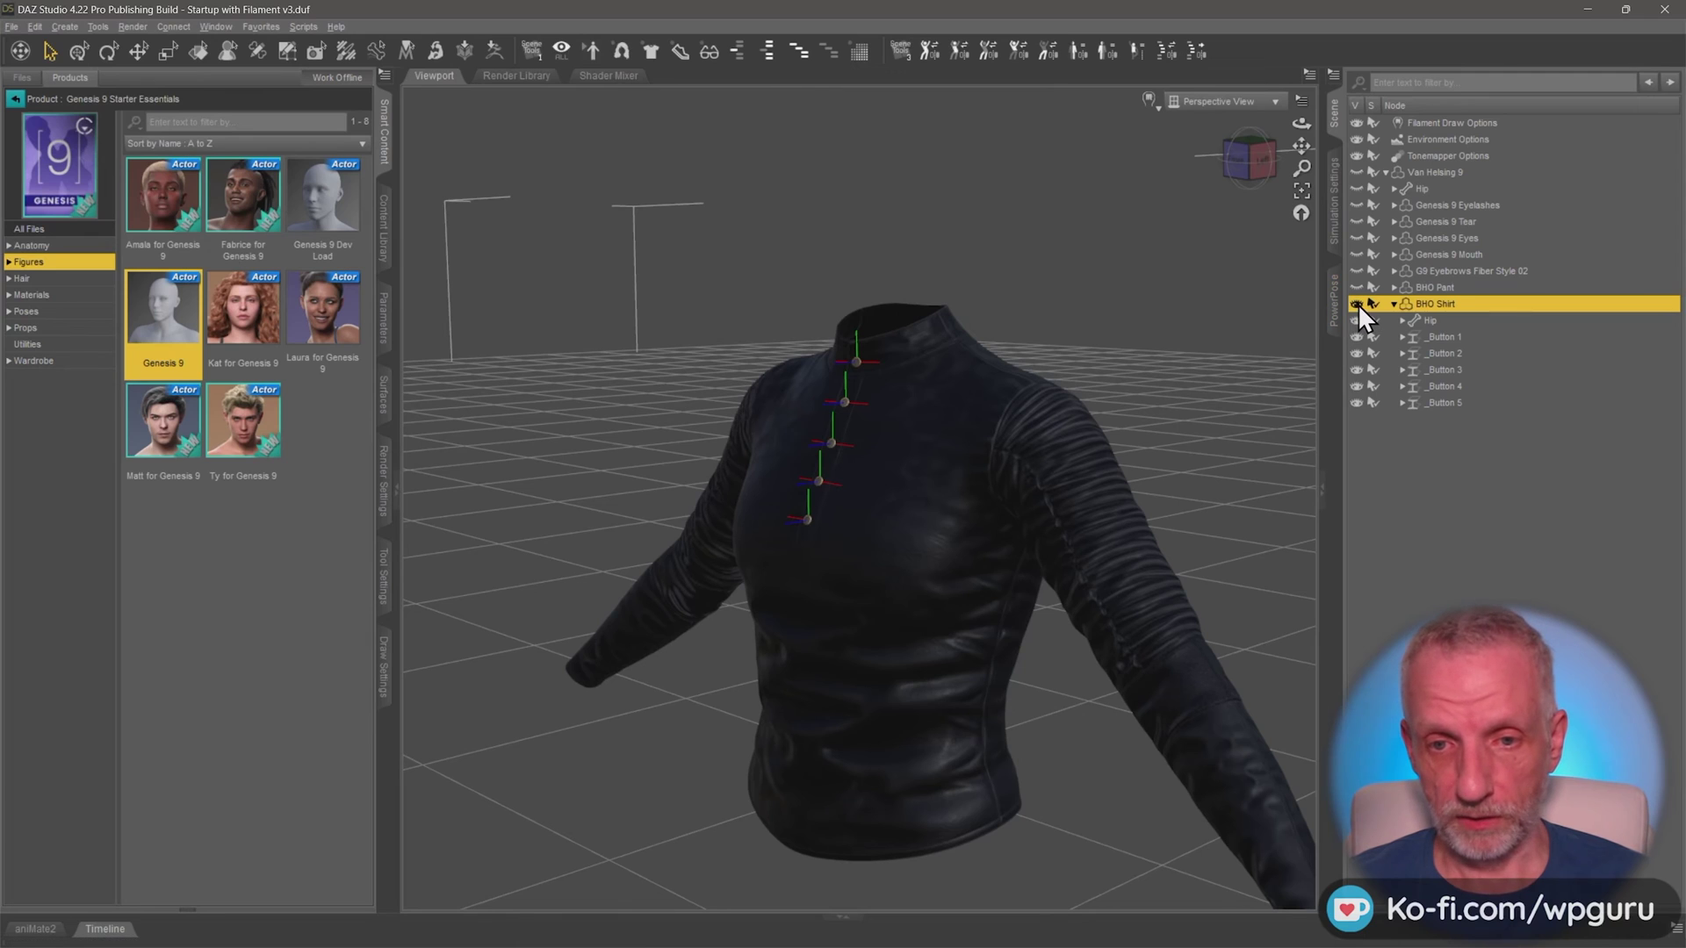
- Hide the BHO Shirt too and zoom in on the five remaining buttons
left_click(1357, 304)
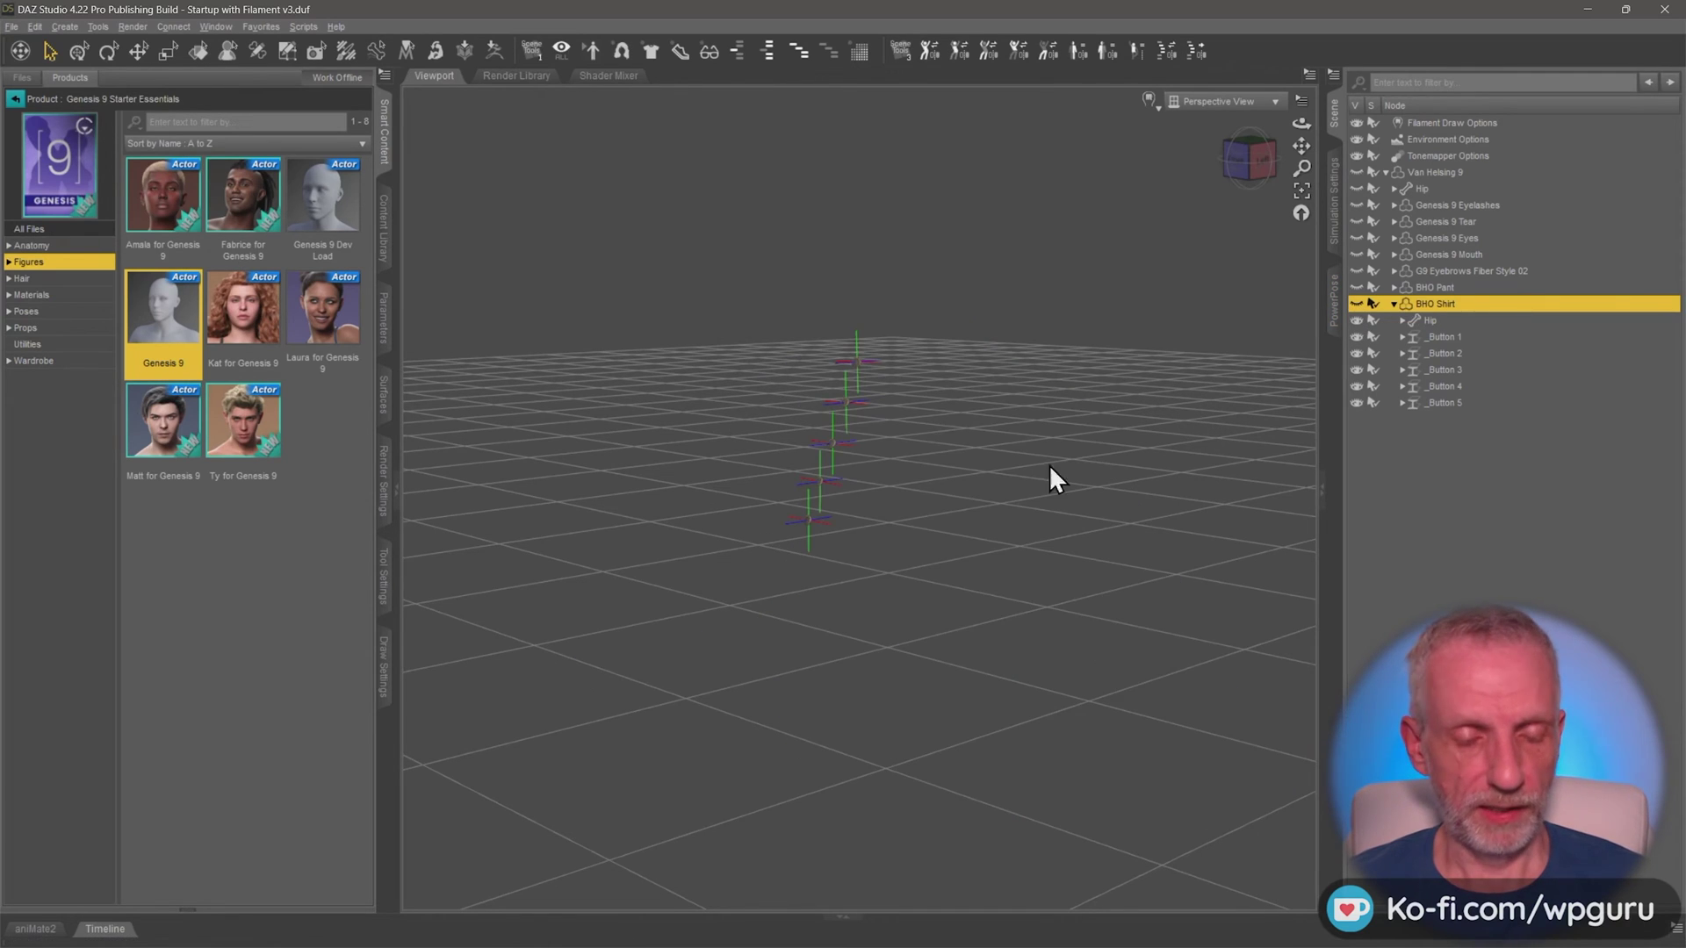
scroll(929, 465, "down", 5)
scroll(929, 465, "up", 4)
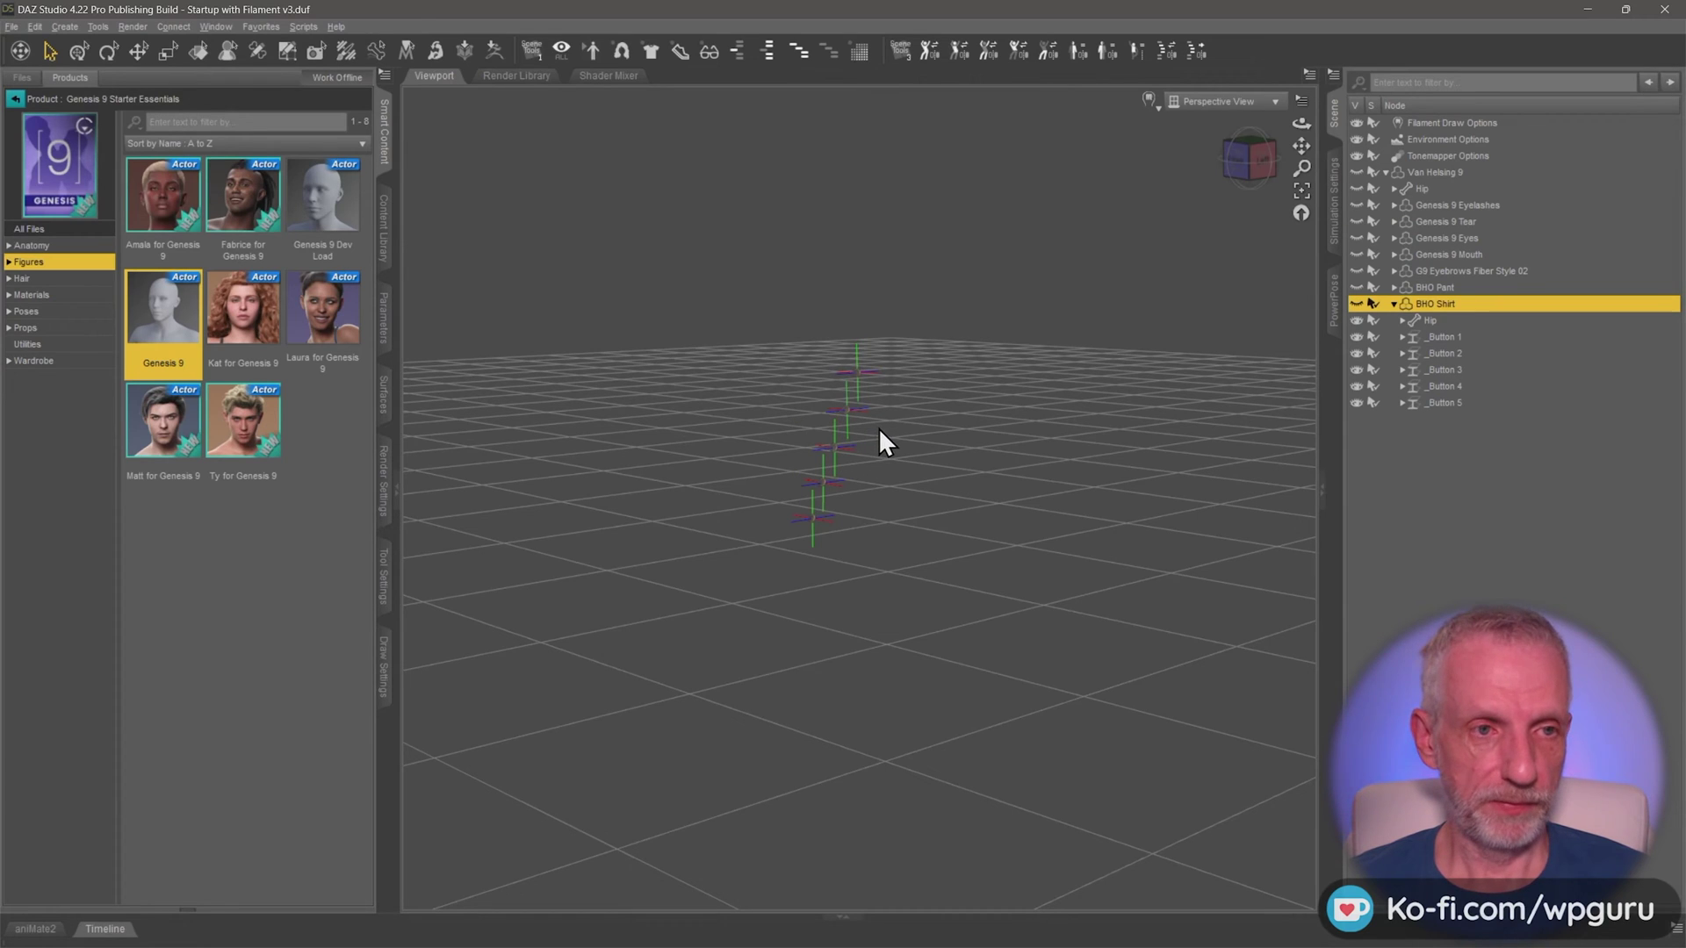
scroll(812, 362, "up", 3)
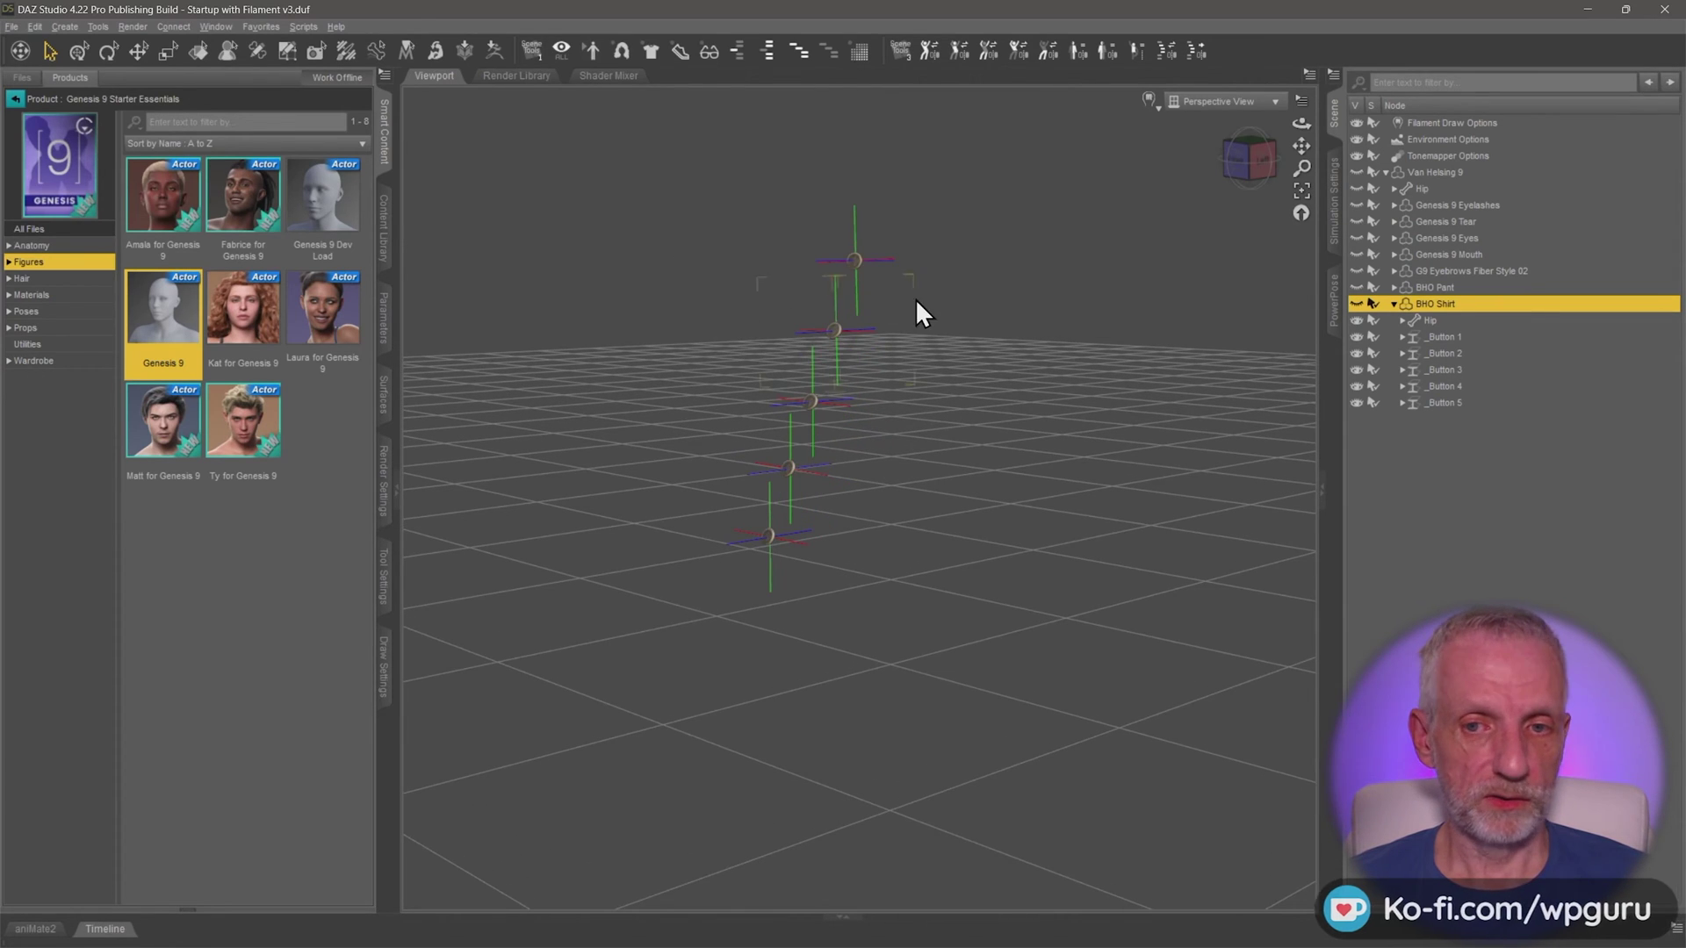
- Export the buttons to Desktop Buttons.obj, overwriting it, with the DAZ Studio (1 unit = 1cm) preset
left_click(10, 27)
left_click(108, 202)
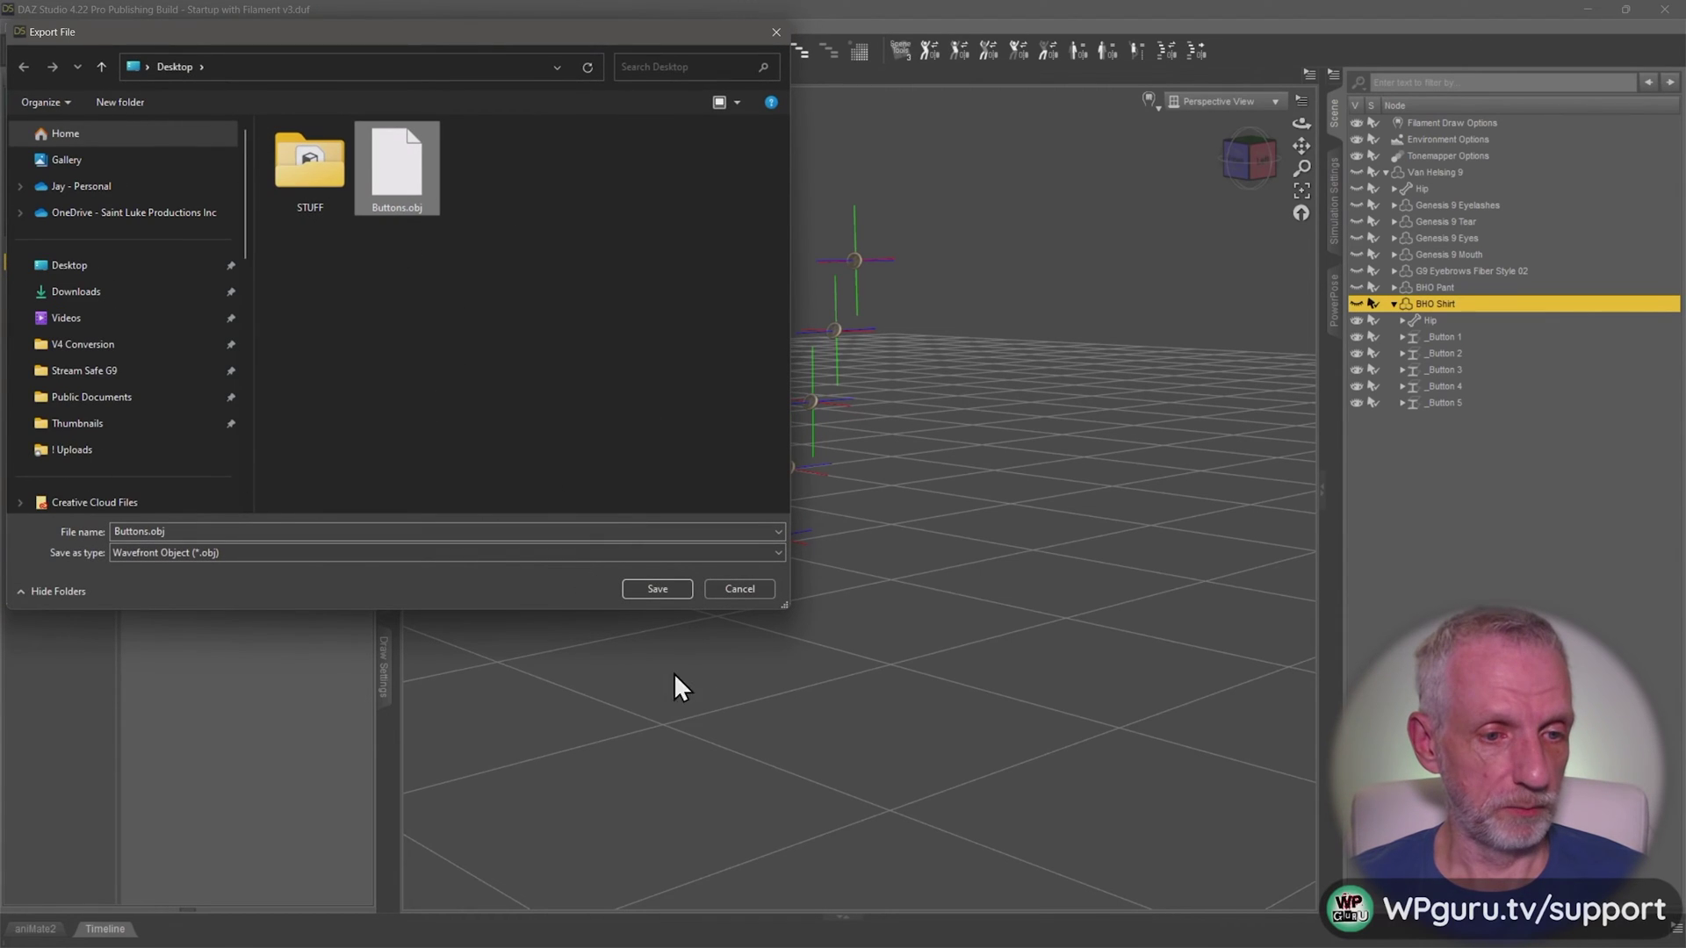
left_click(658, 589)
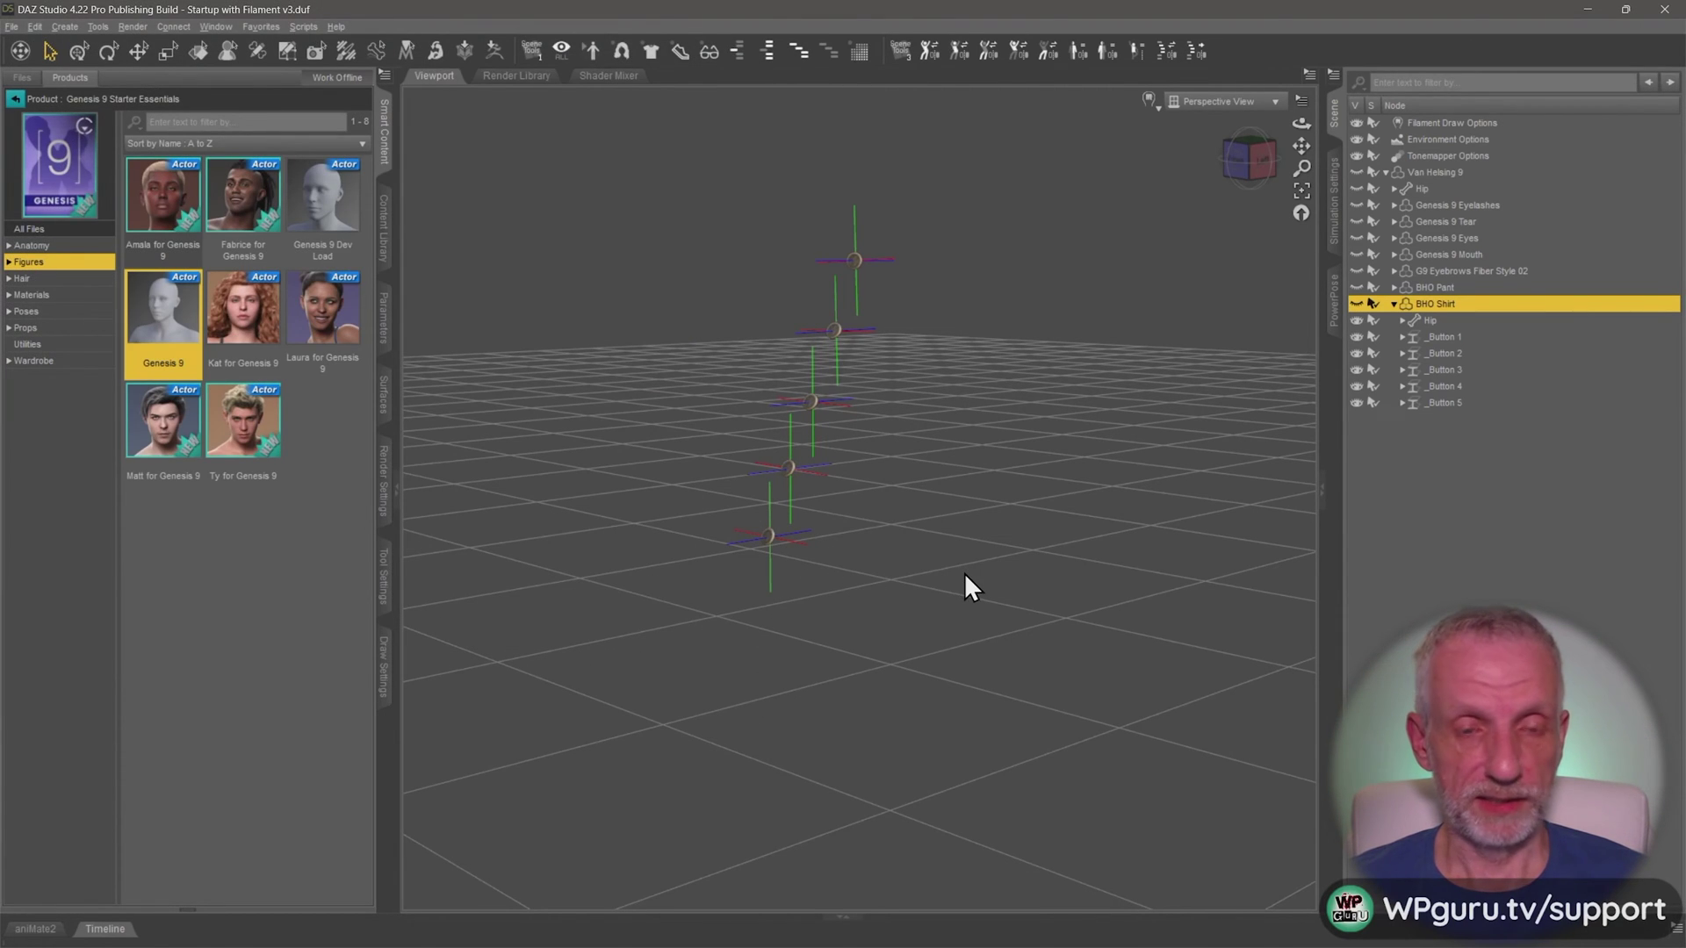
left_click(773, 498)
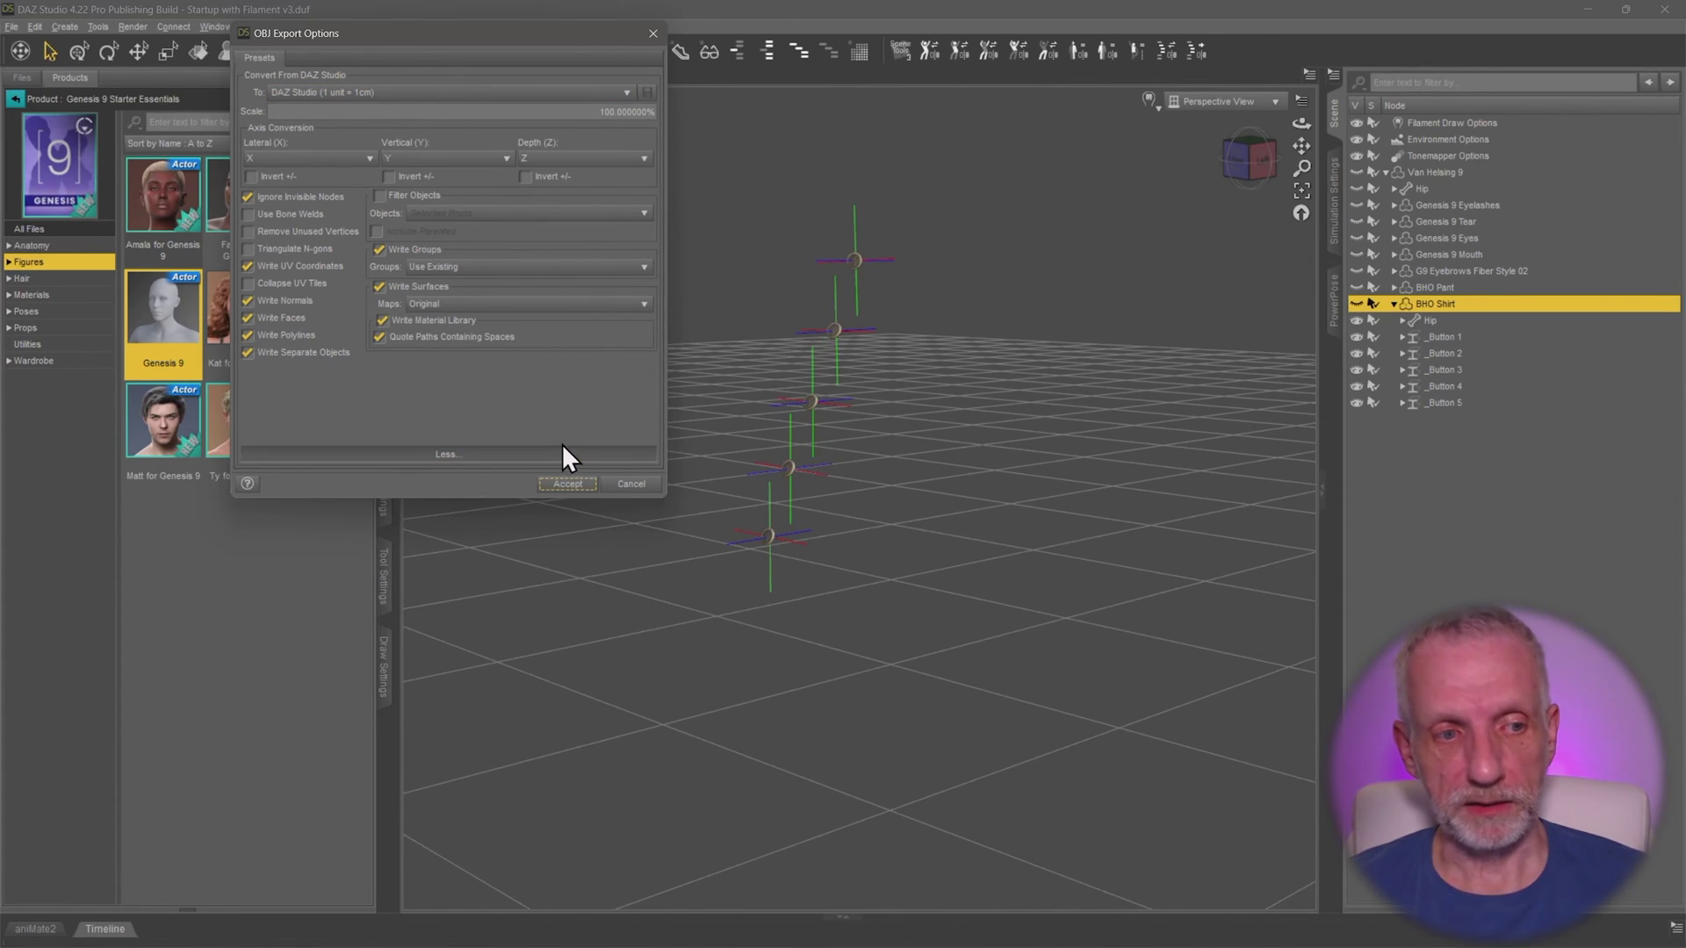
left_click(579, 484)
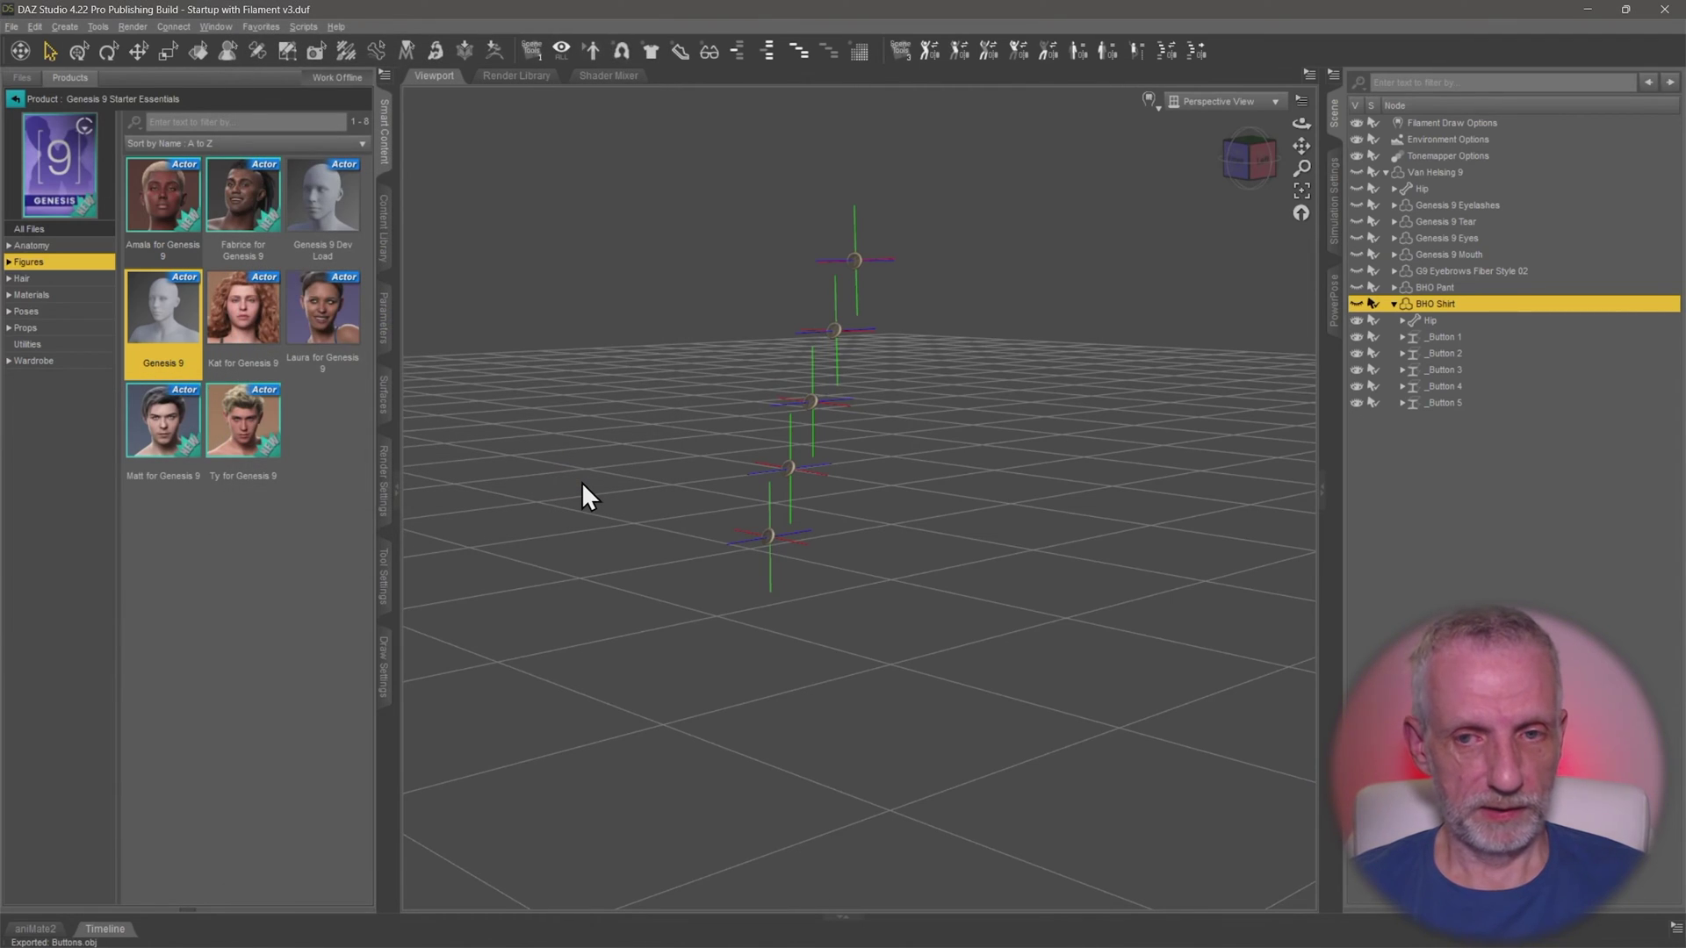
- Unhide the BHO Shirt and delete its _Button 1 through _Button 5 nodes
left_click(1355, 304)
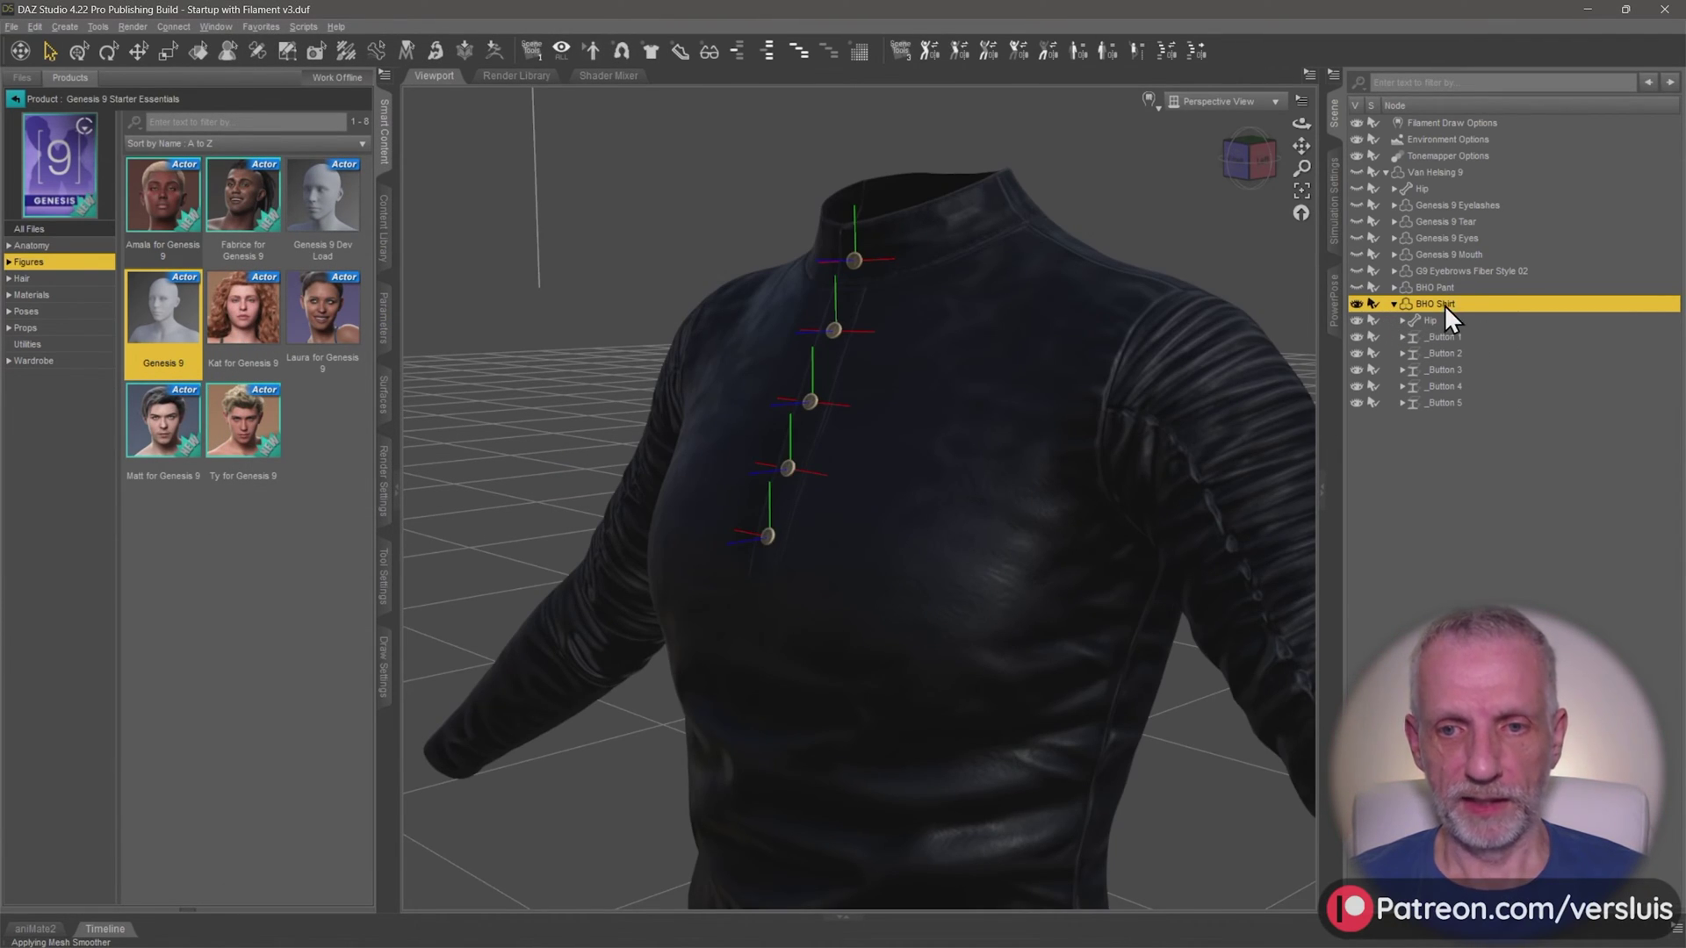
left_click(1450, 334)
left_click(1469, 405, "shift")
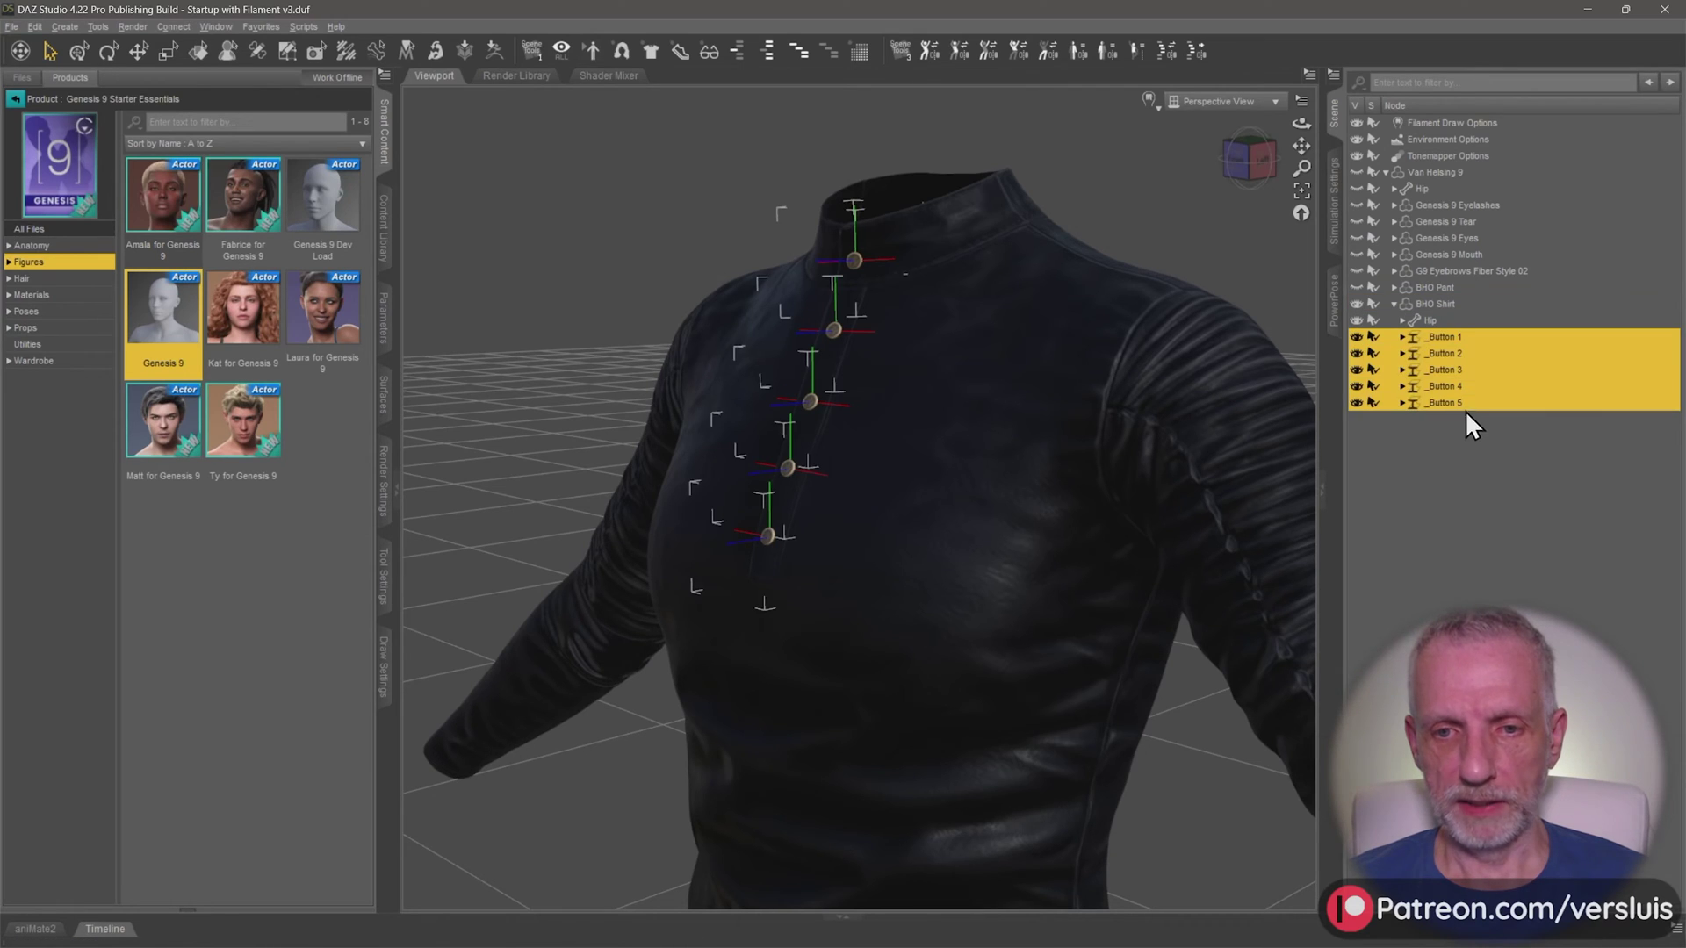
key("Delete")
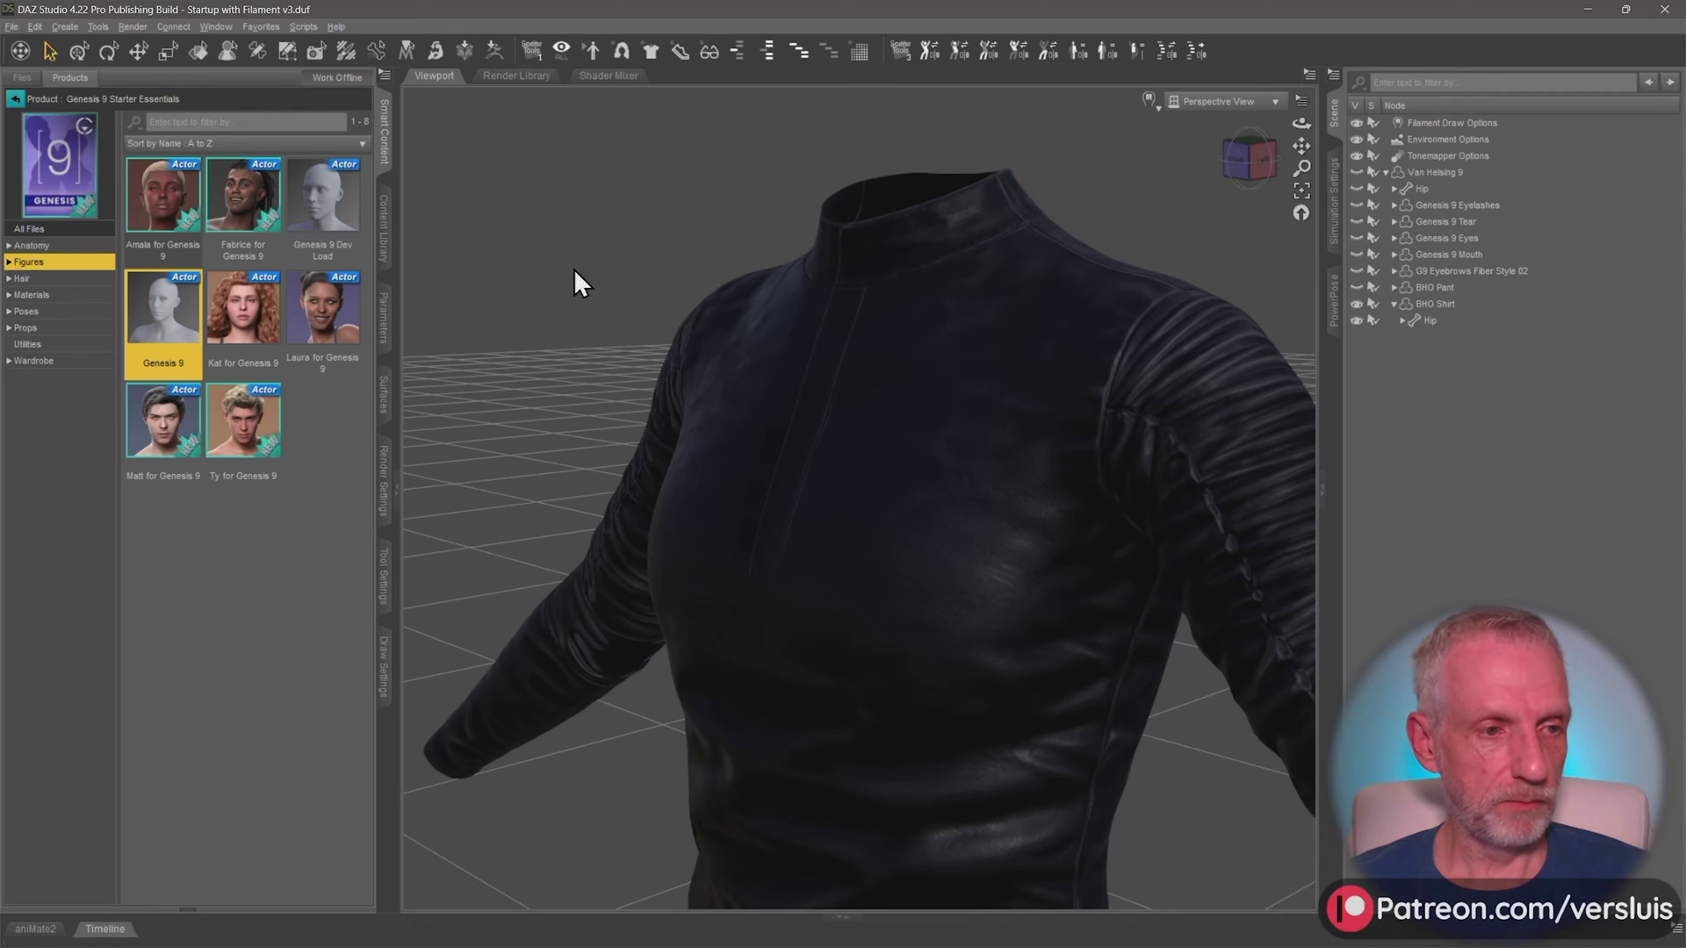
- Import Desktop Buttons.obj with the From preset set to DAZ Studio (1 unit = 1cm)
key("ctrl+i")
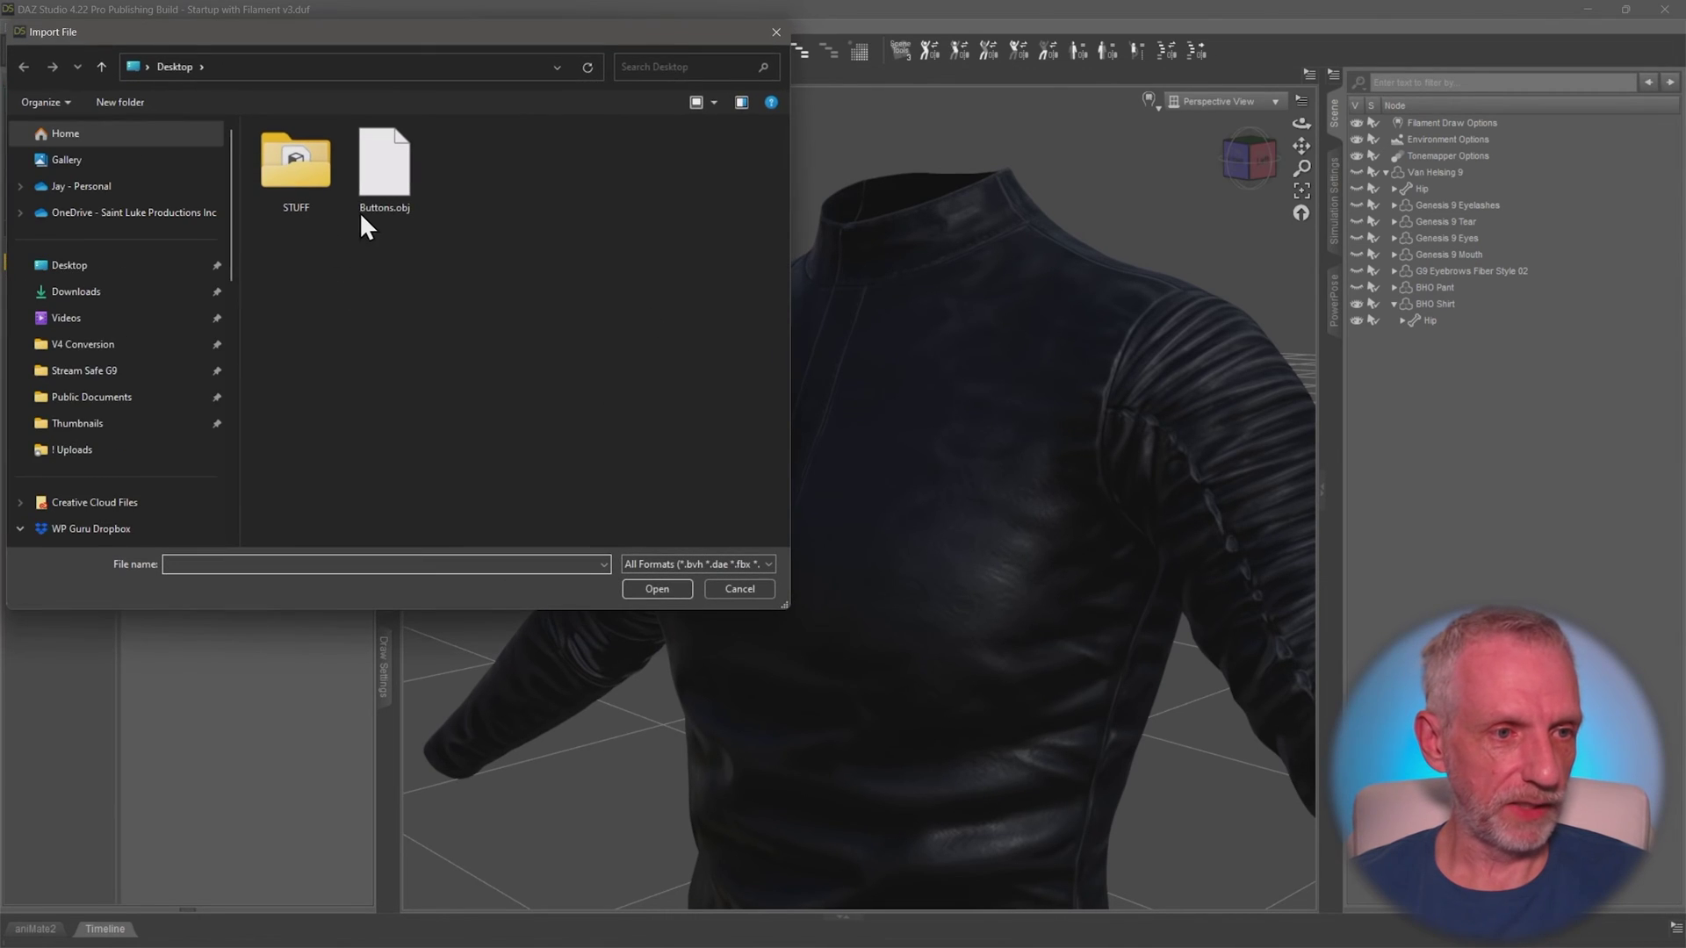
left_click(362, 210)
left_click(657, 588)
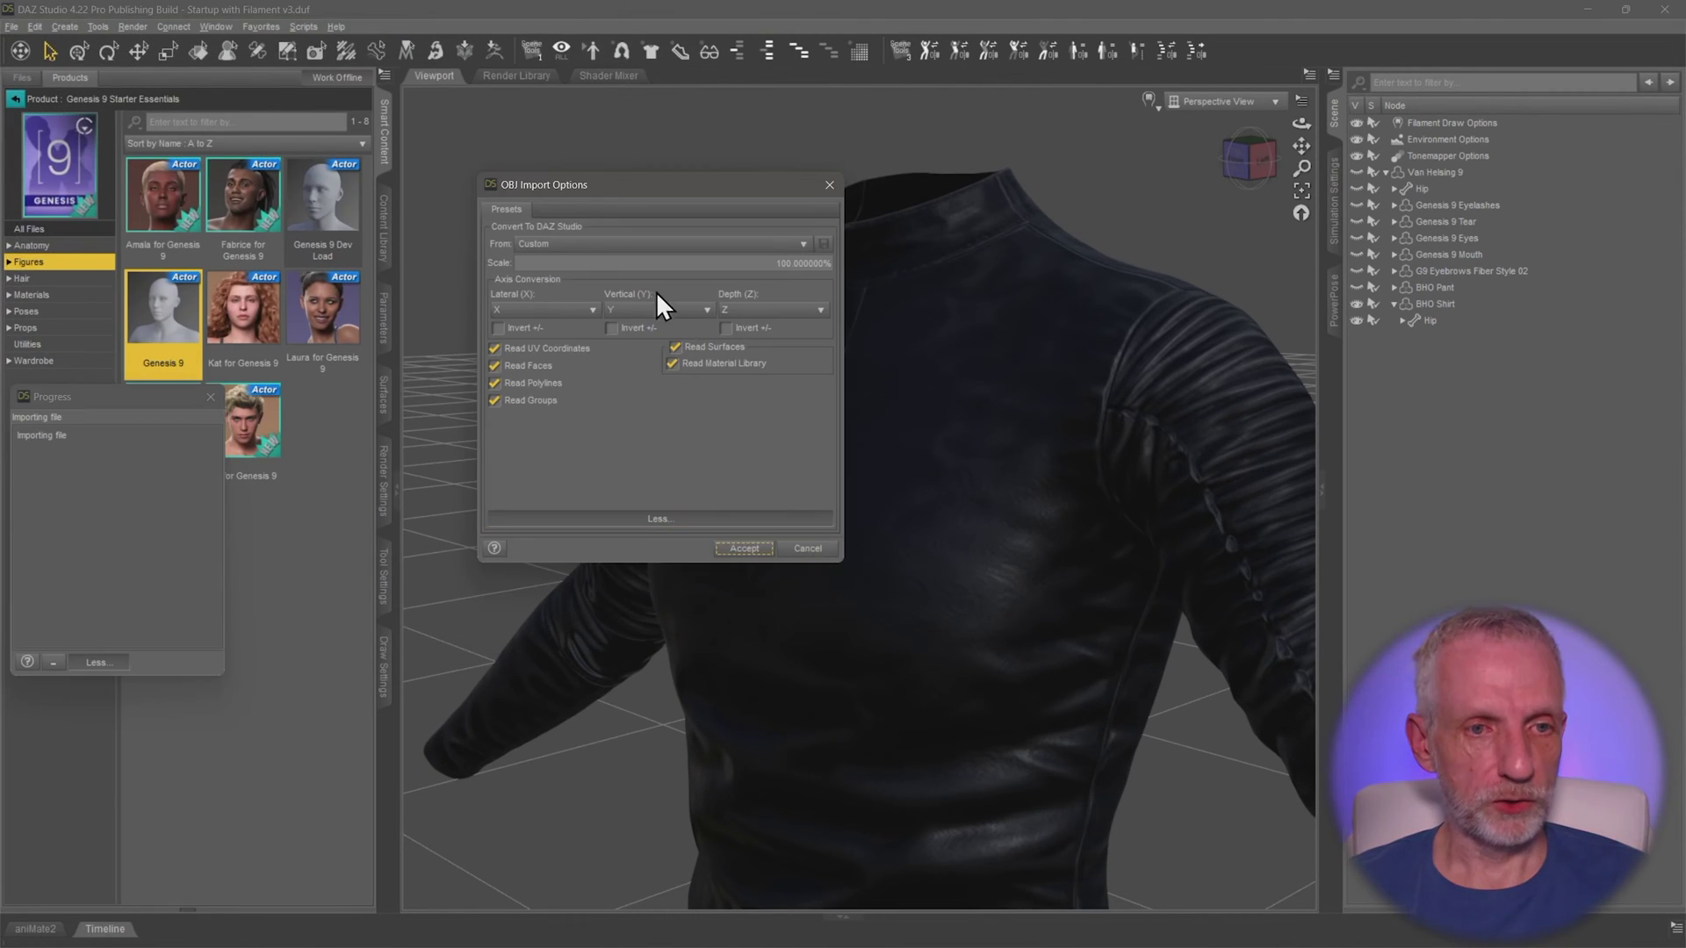
left_click(755, 244)
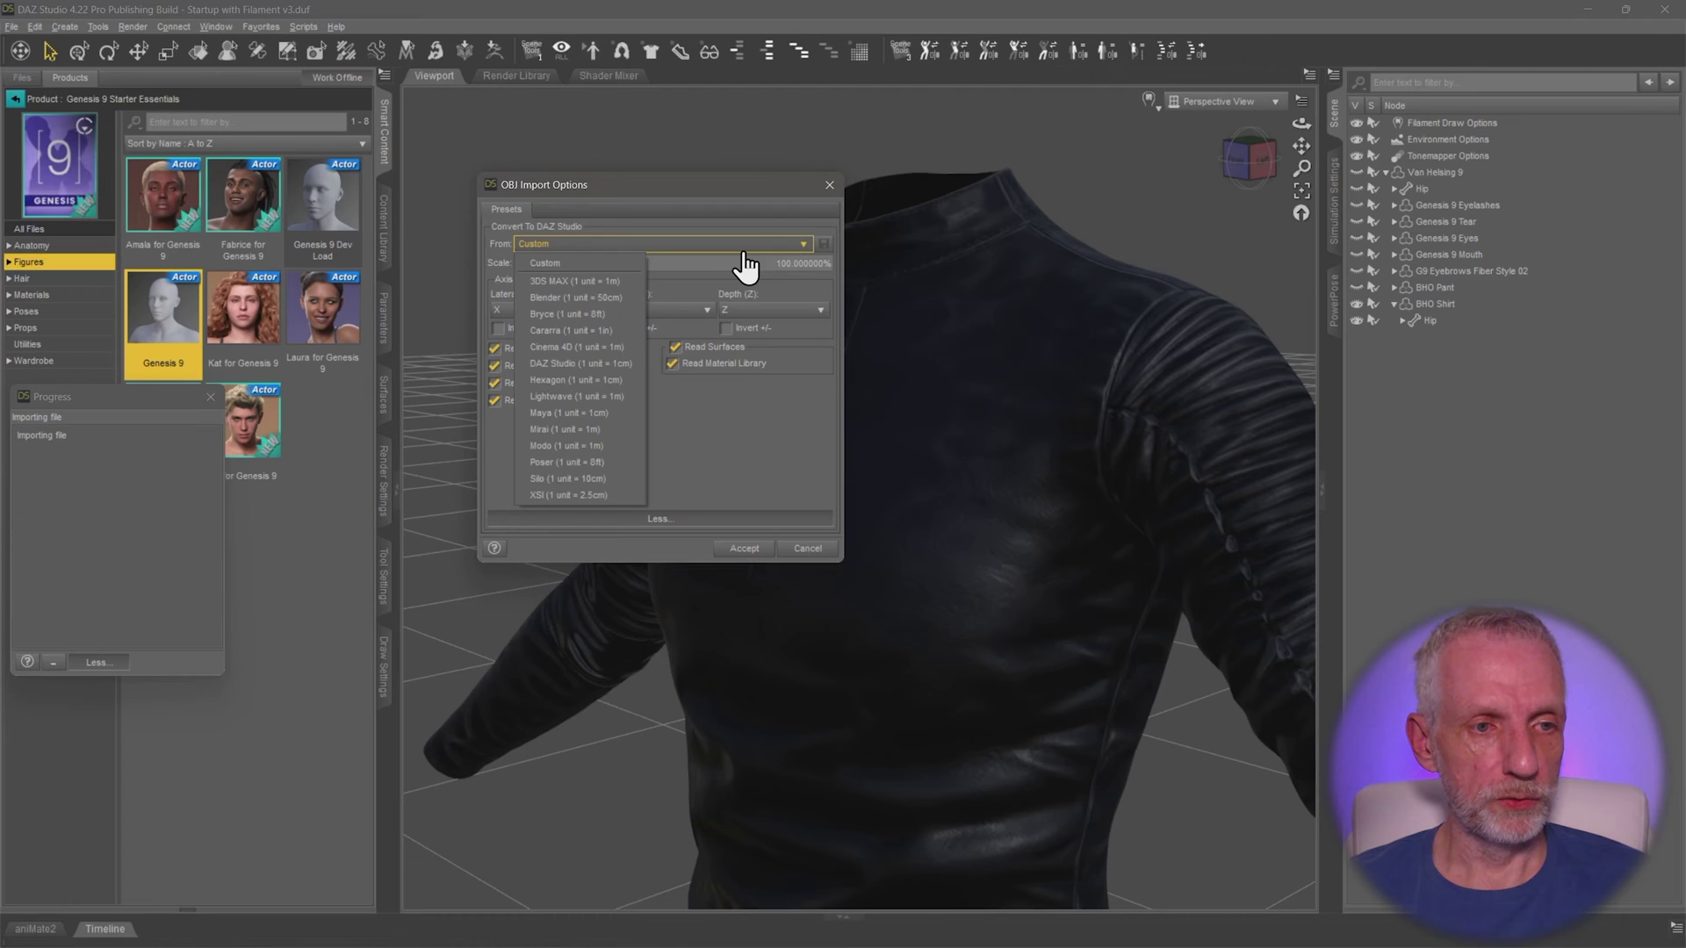
left_click(620, 362)
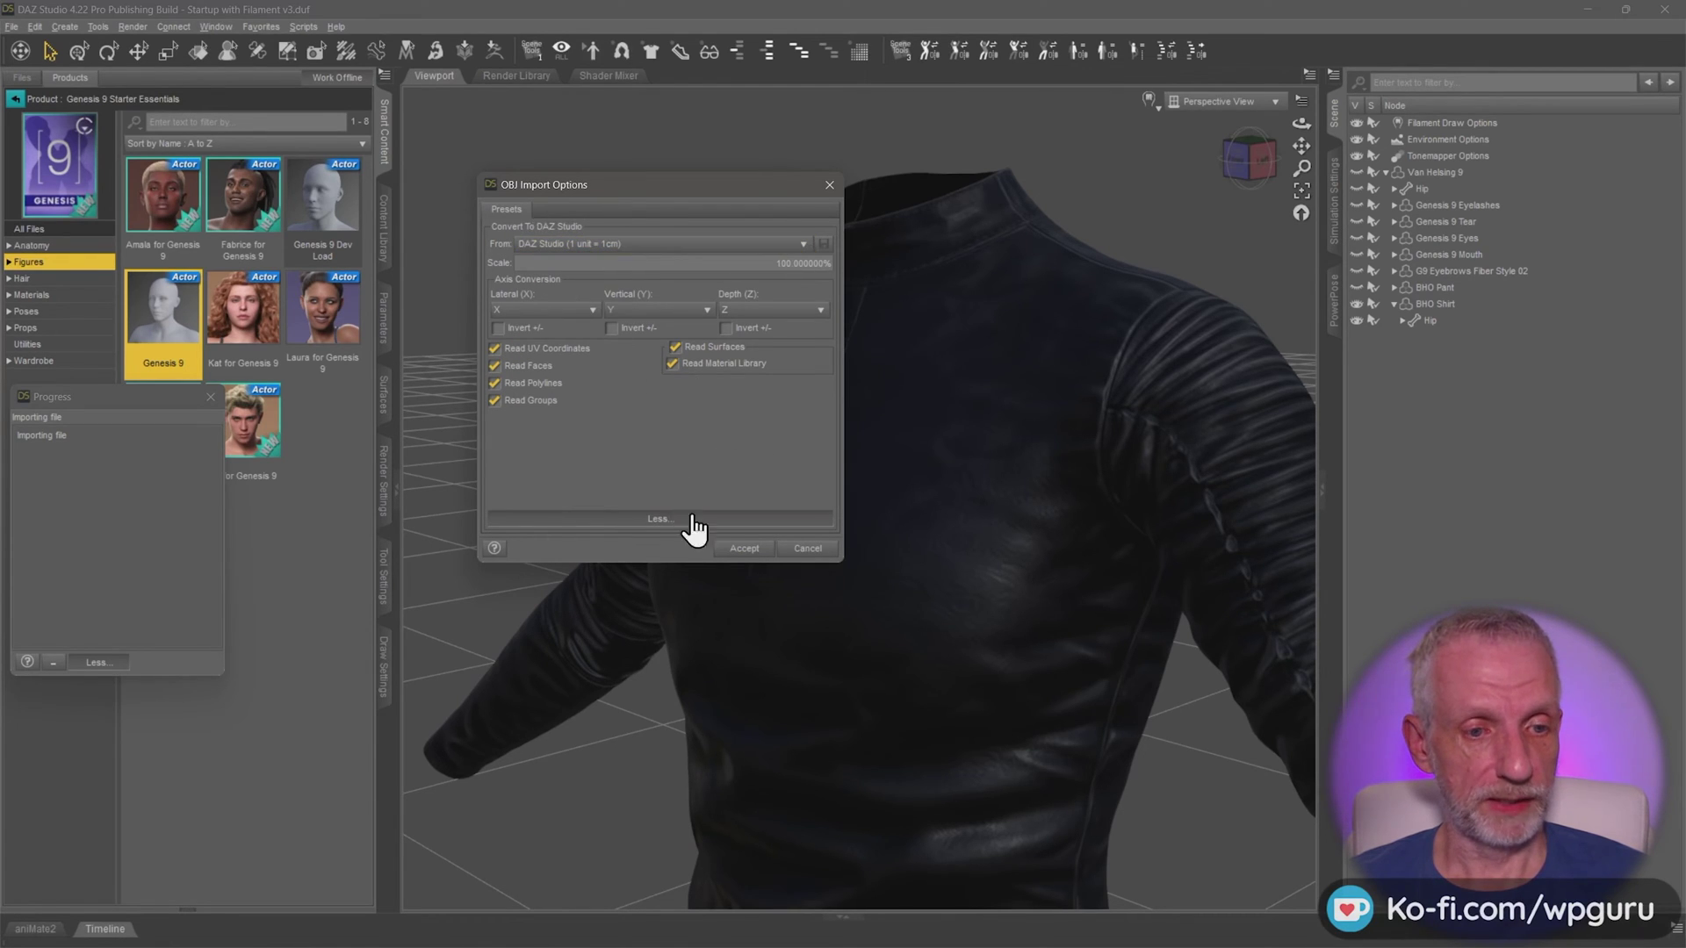
left_click(745, 549)
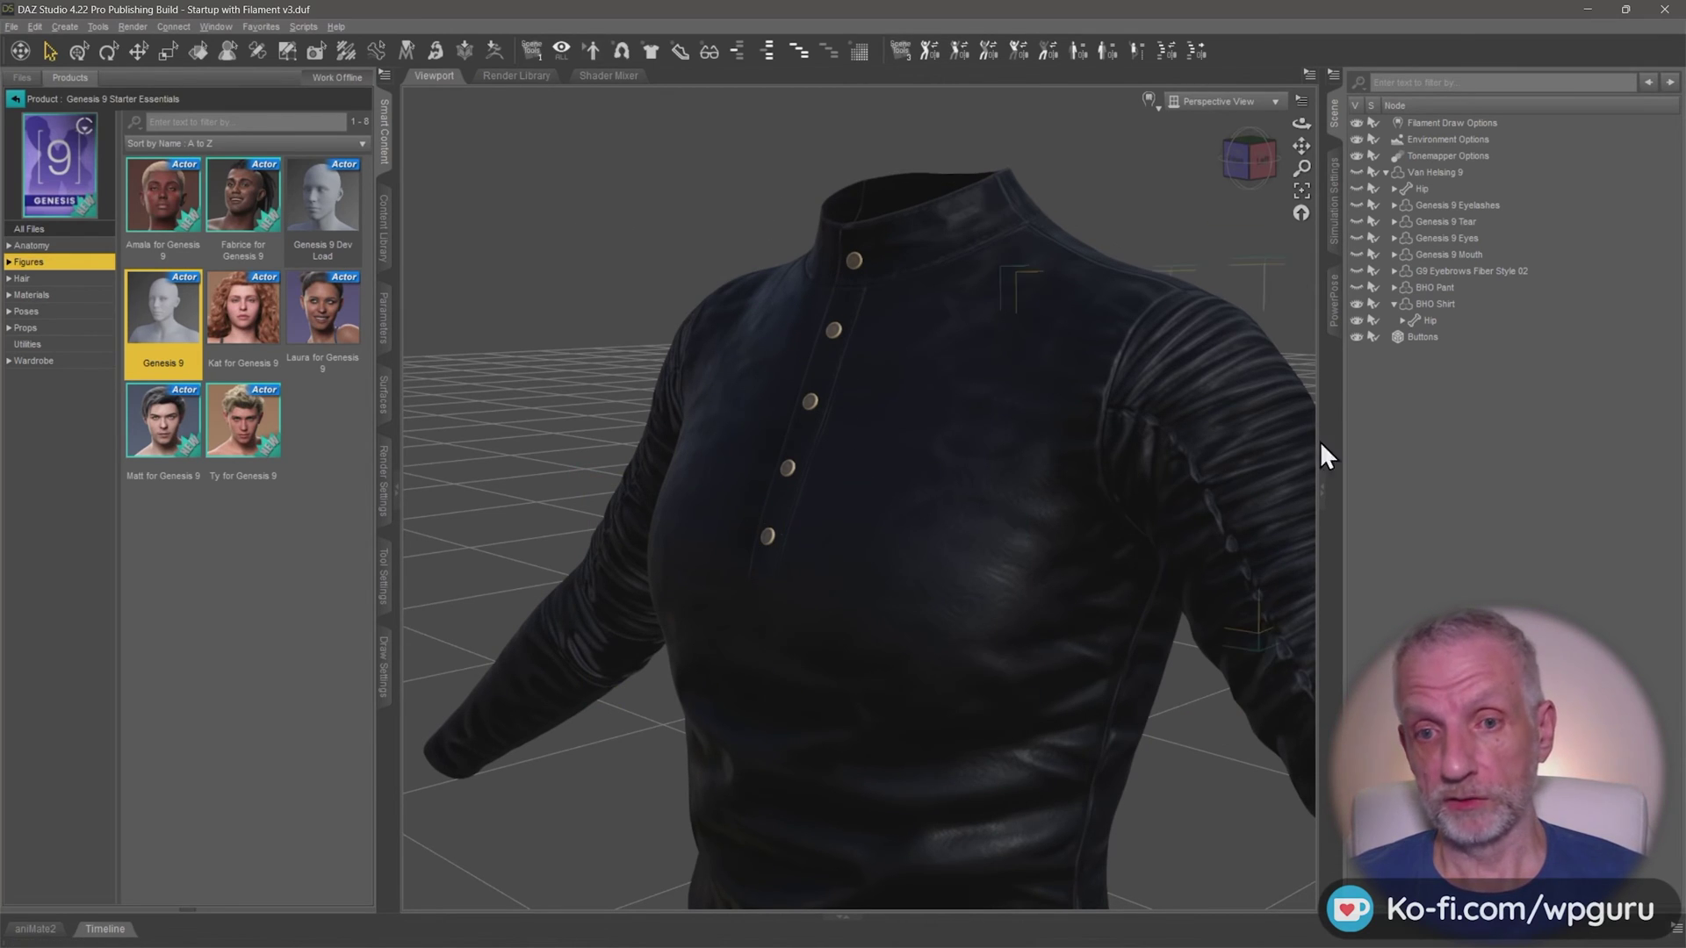
- Select the Buttons object and launch Transfer Utility from the Scene pane's Assets menu
left_click(1435, 337)
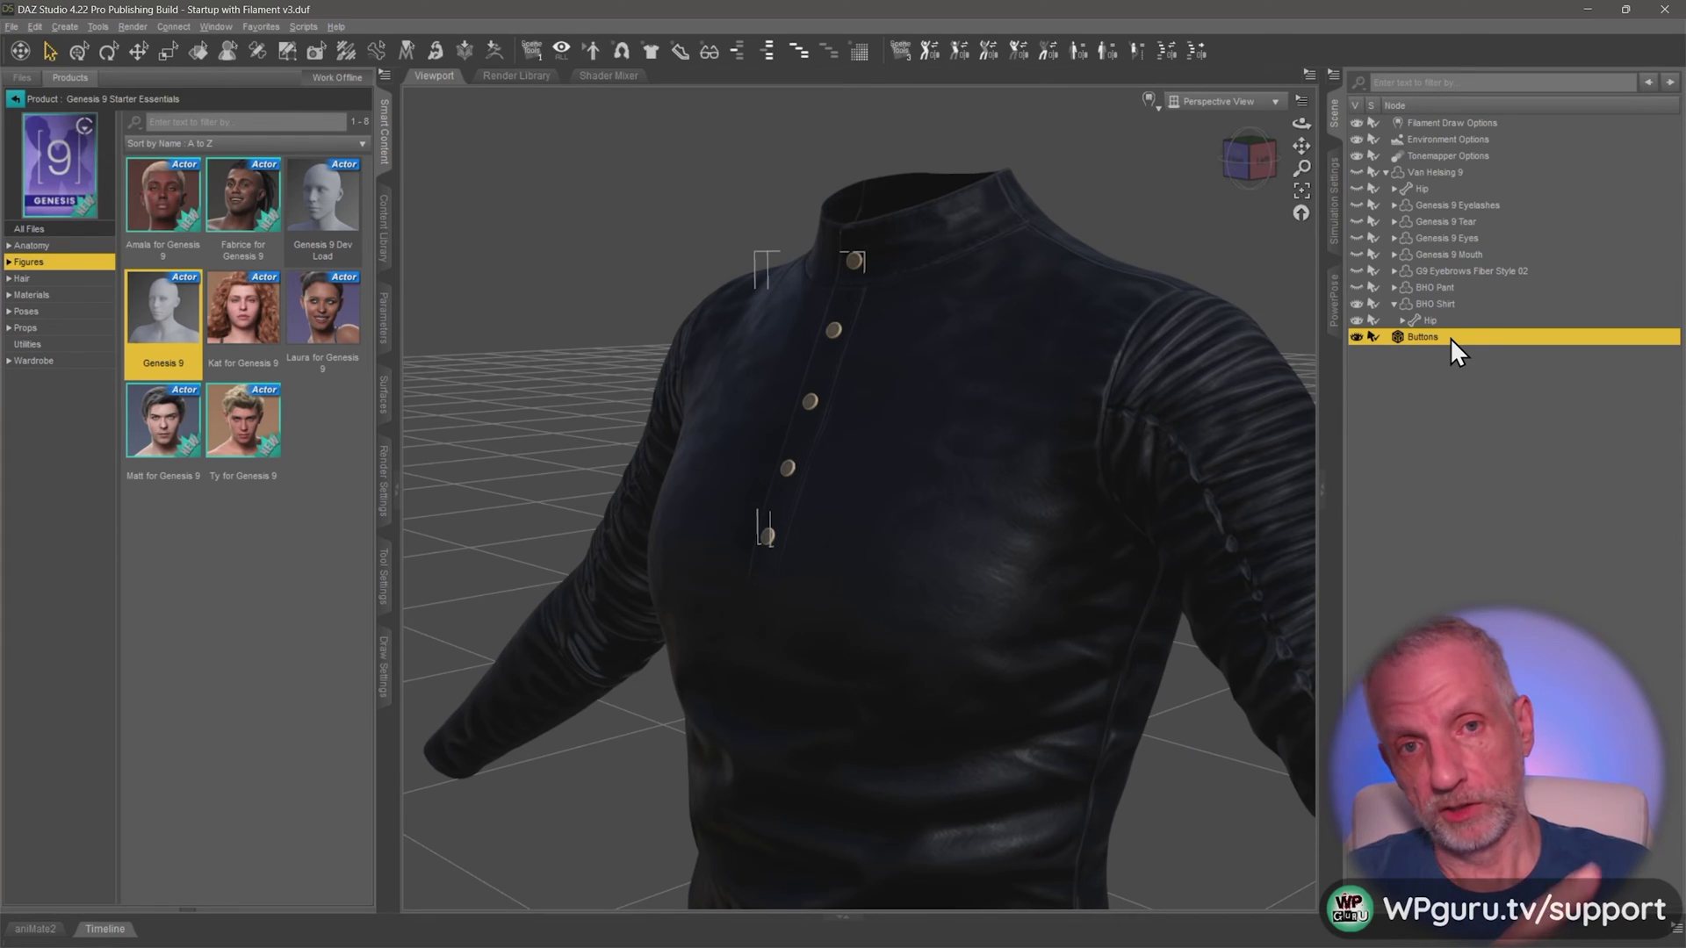
right_click(1340, 109)
mouse_move(1388, 280)
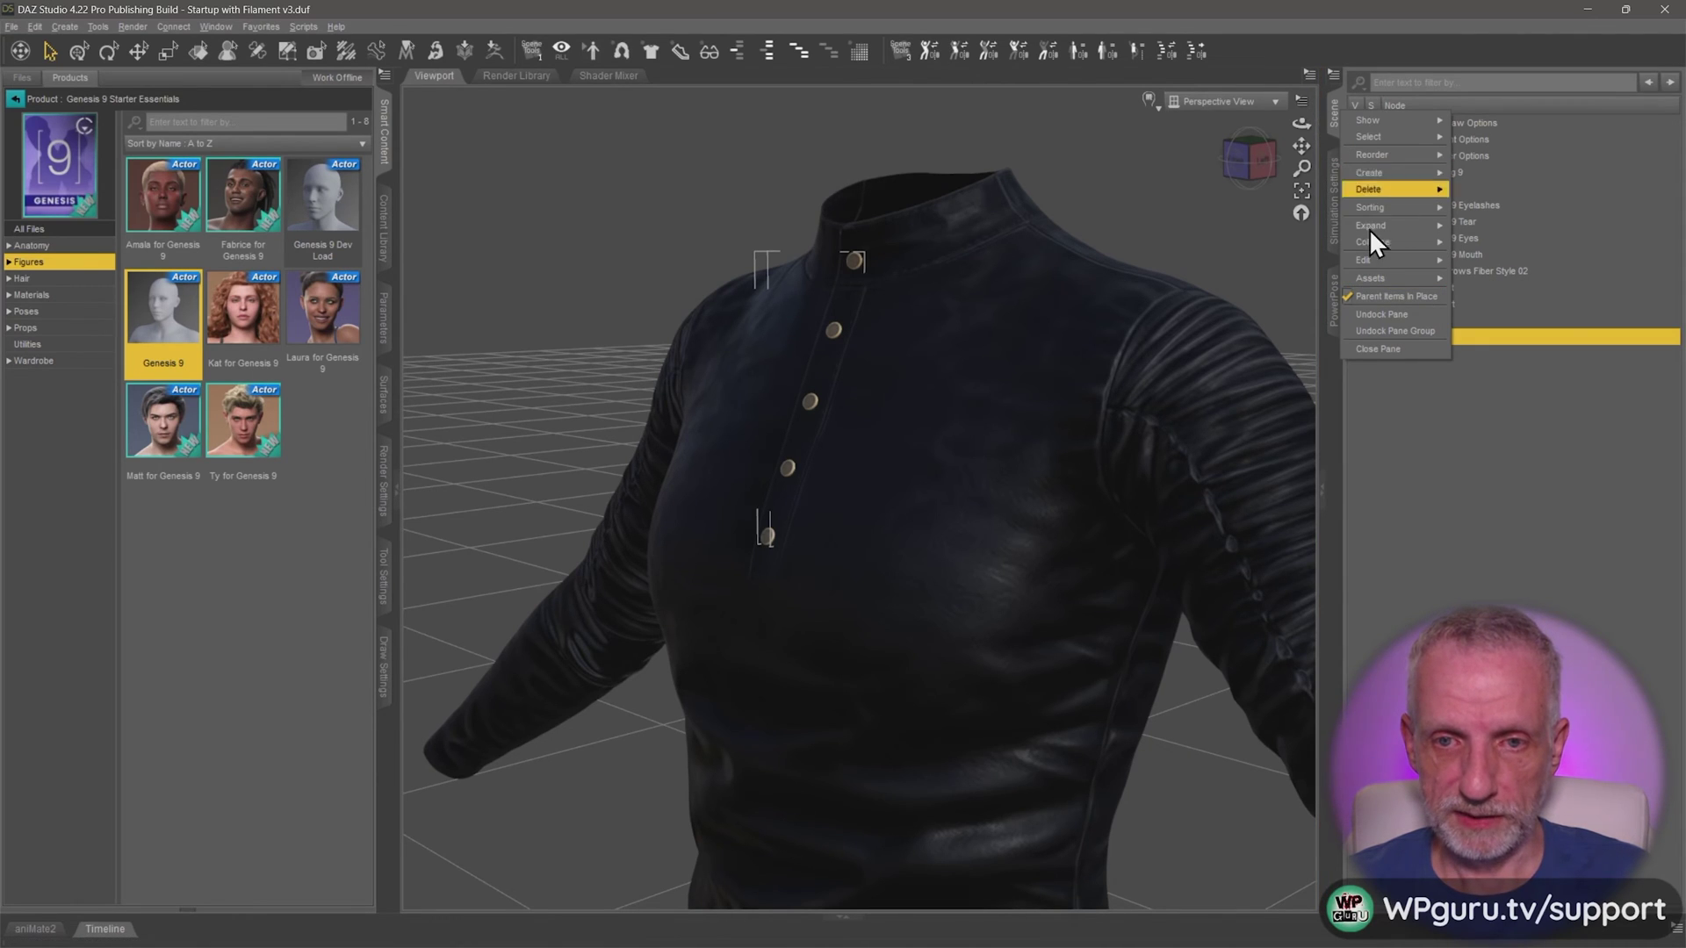
left_click(1558, 281)
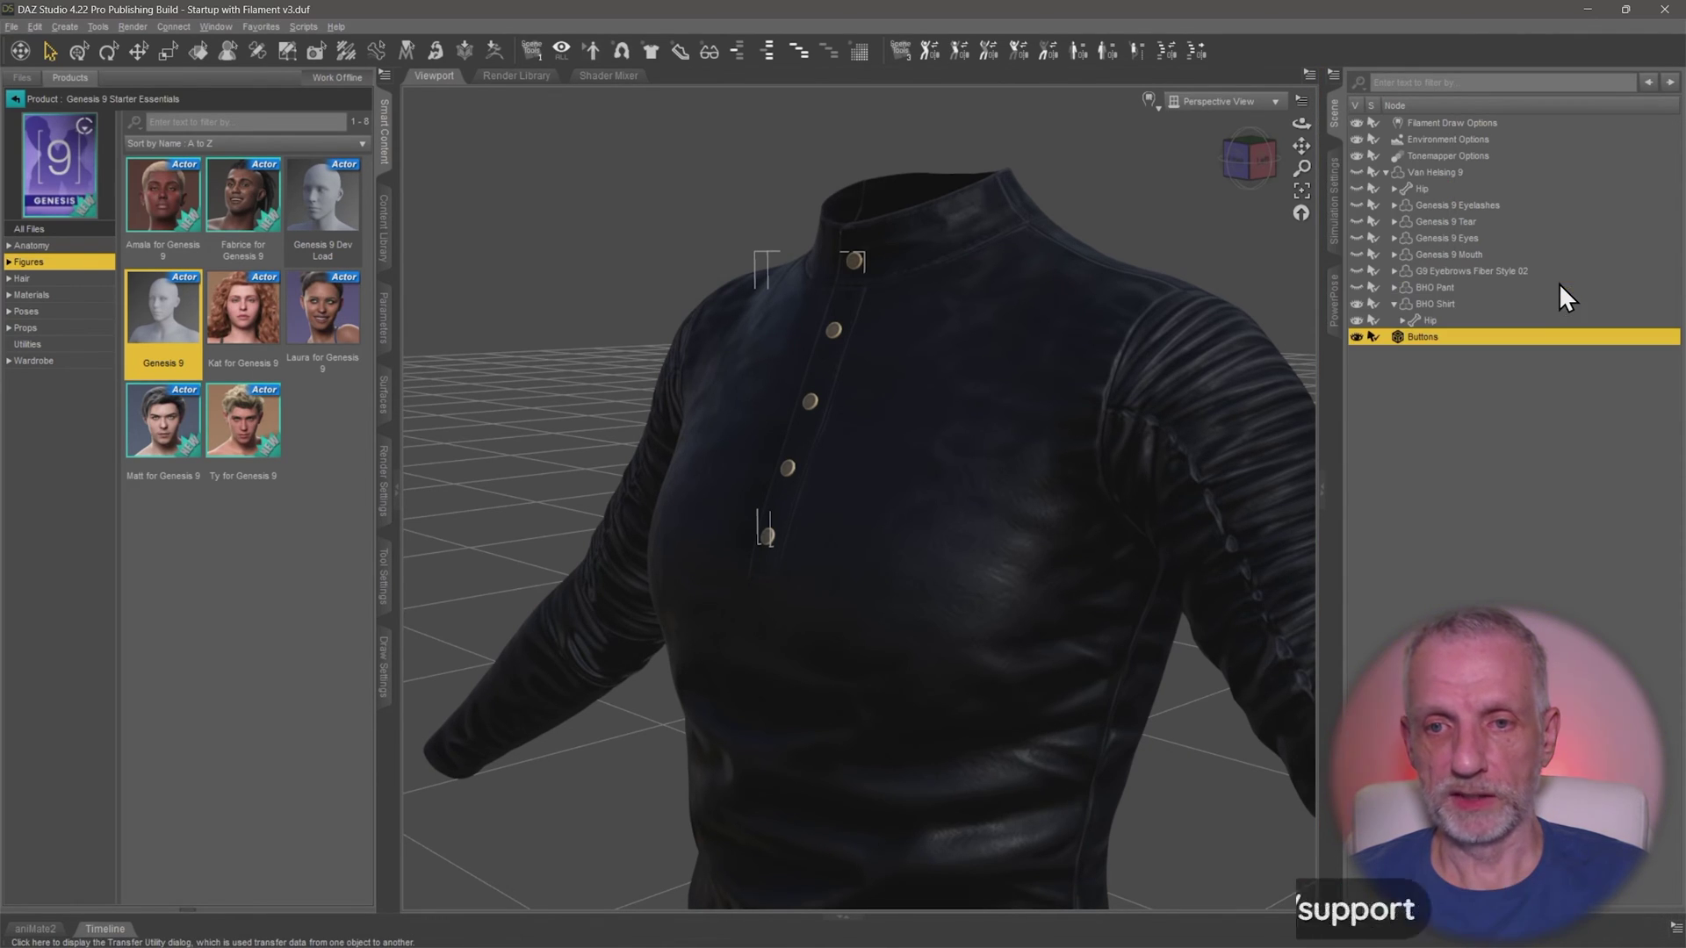
- Run Transfer Utility with BHO Shirt as source and Buttons as target, reviewing the extra options
left_click_drag(529, 125, 677, 119)
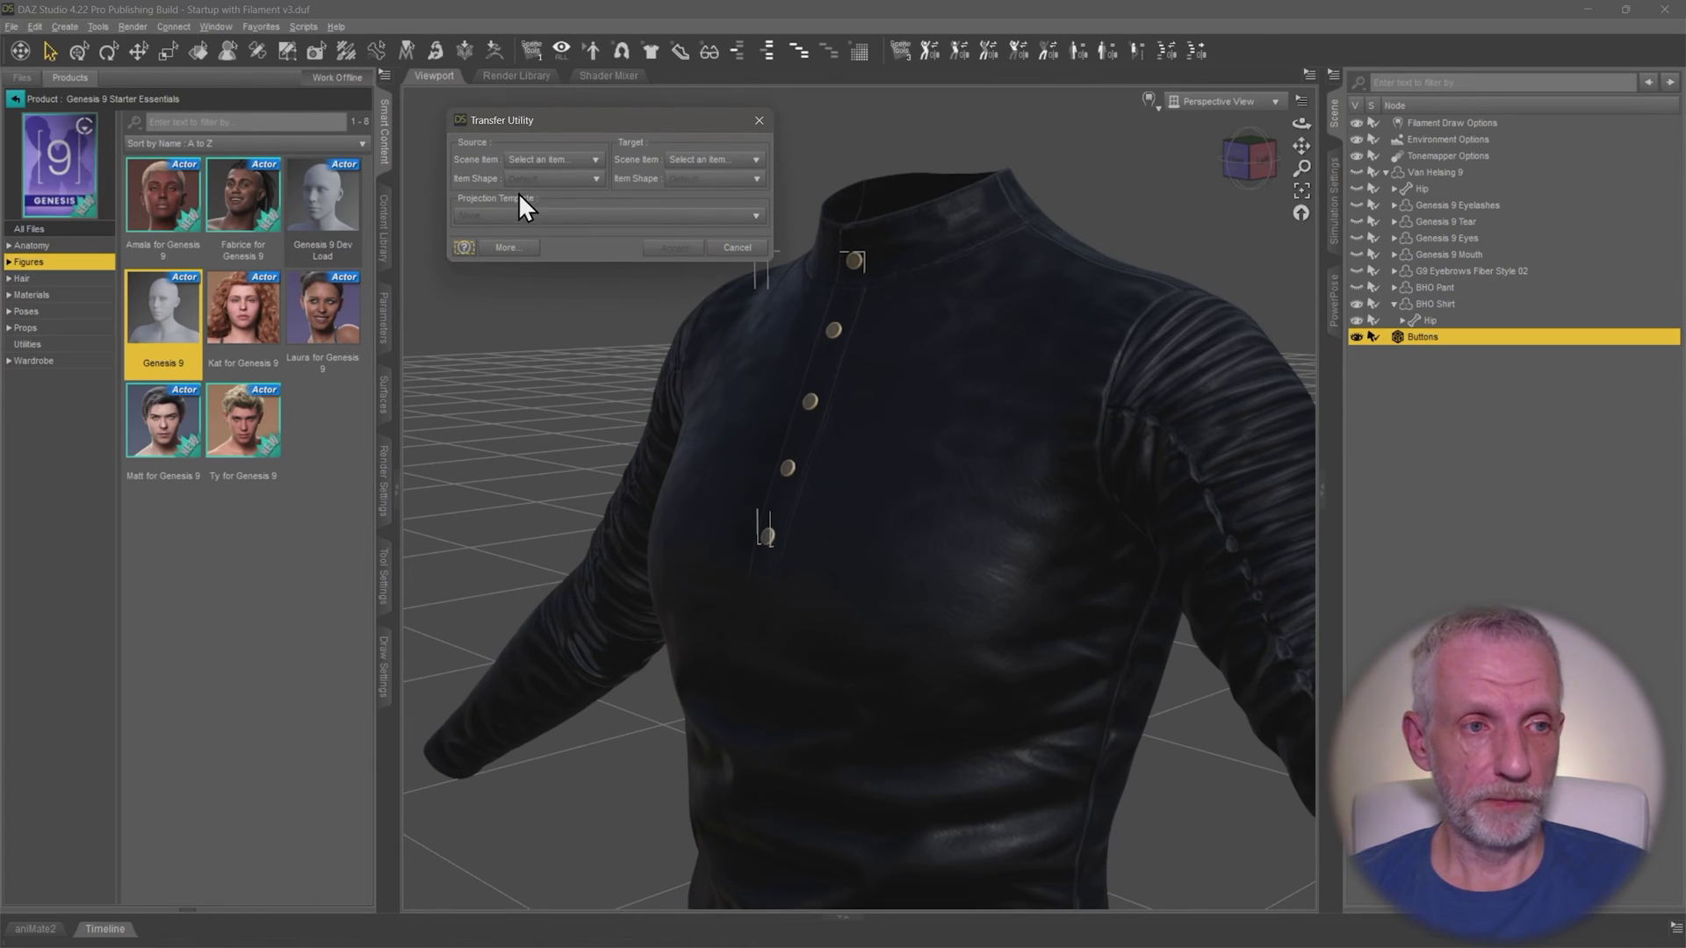
left_click(584, 165)
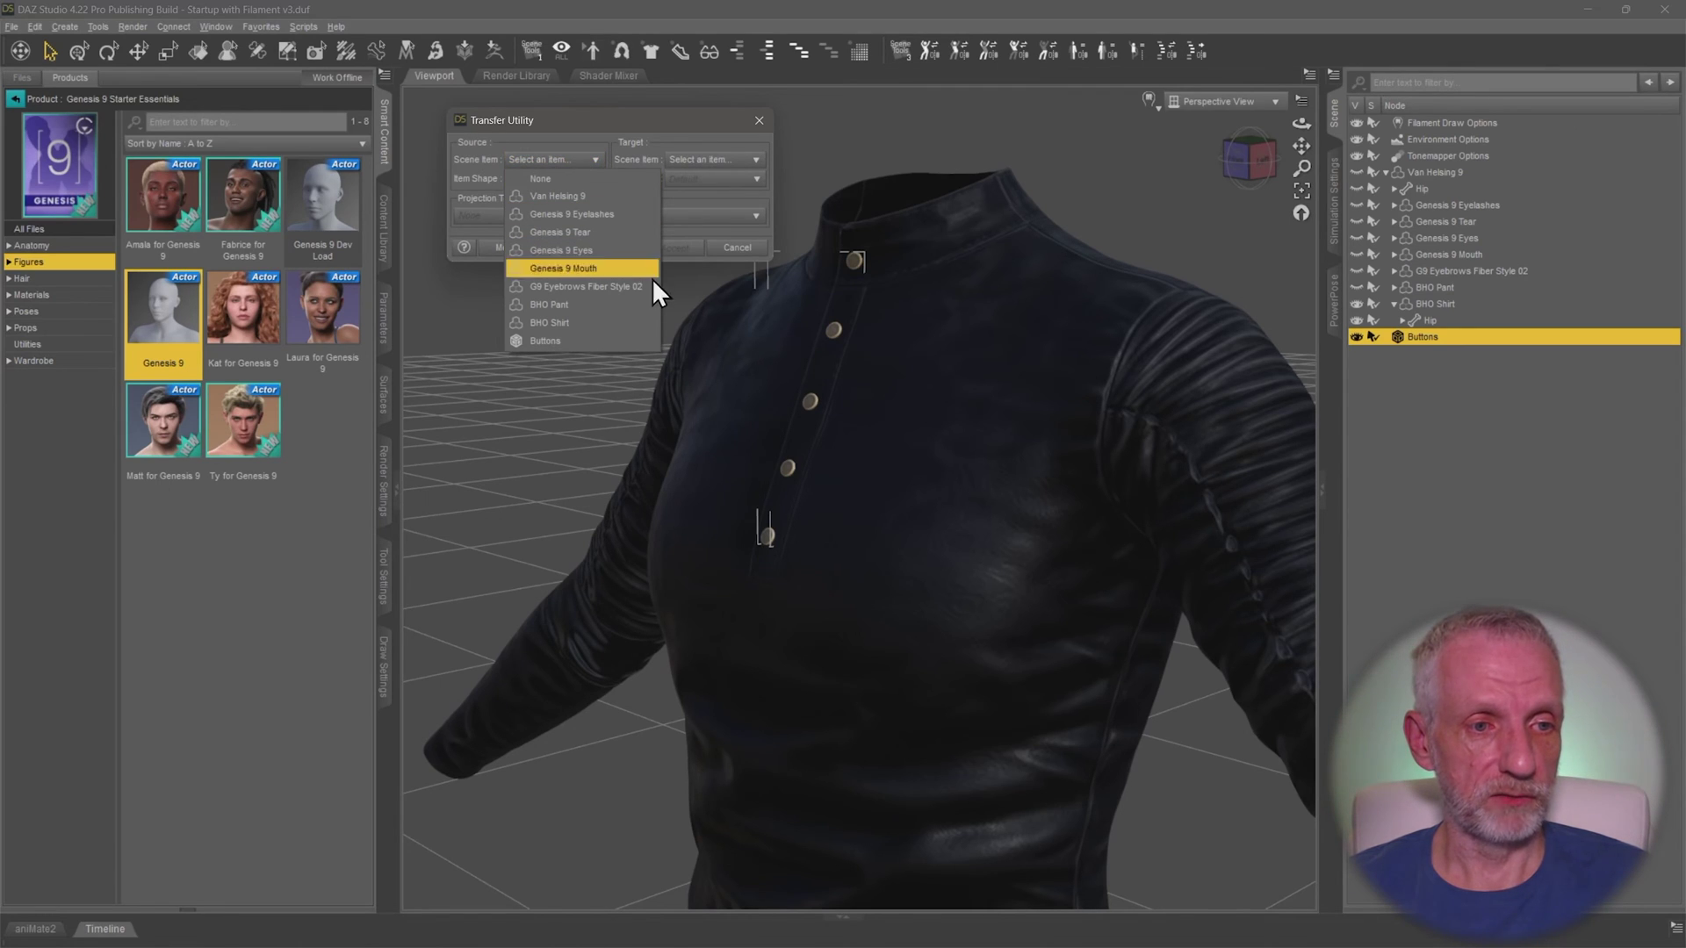
left_click(576, 323)
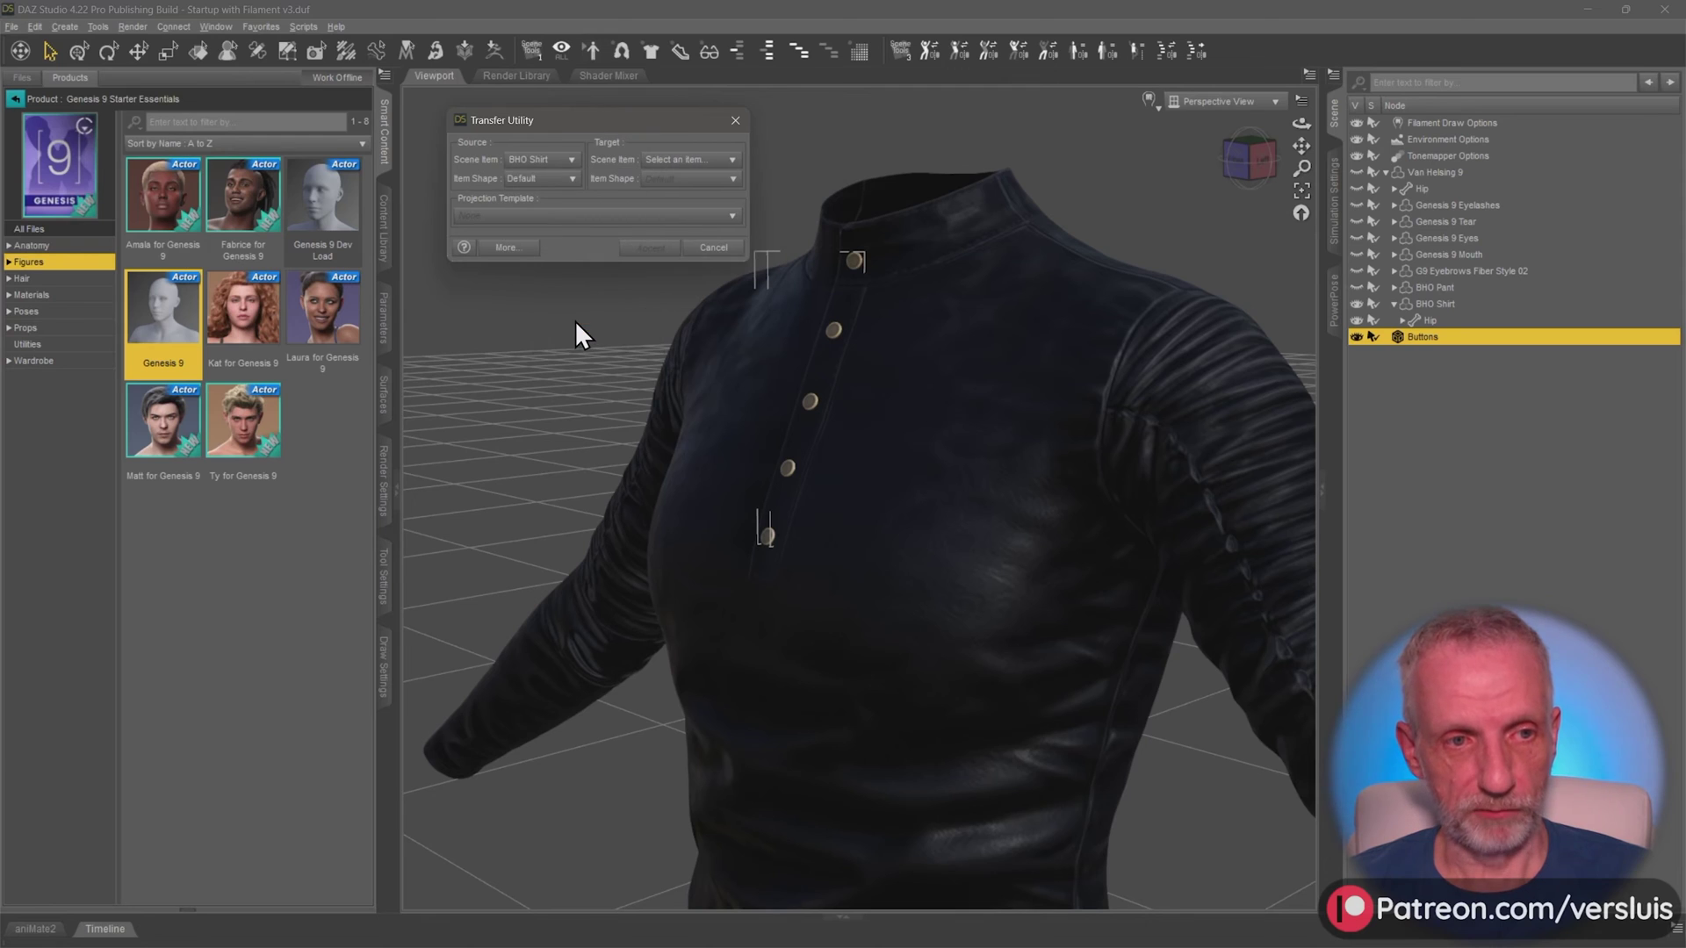
left_click(704, 162)
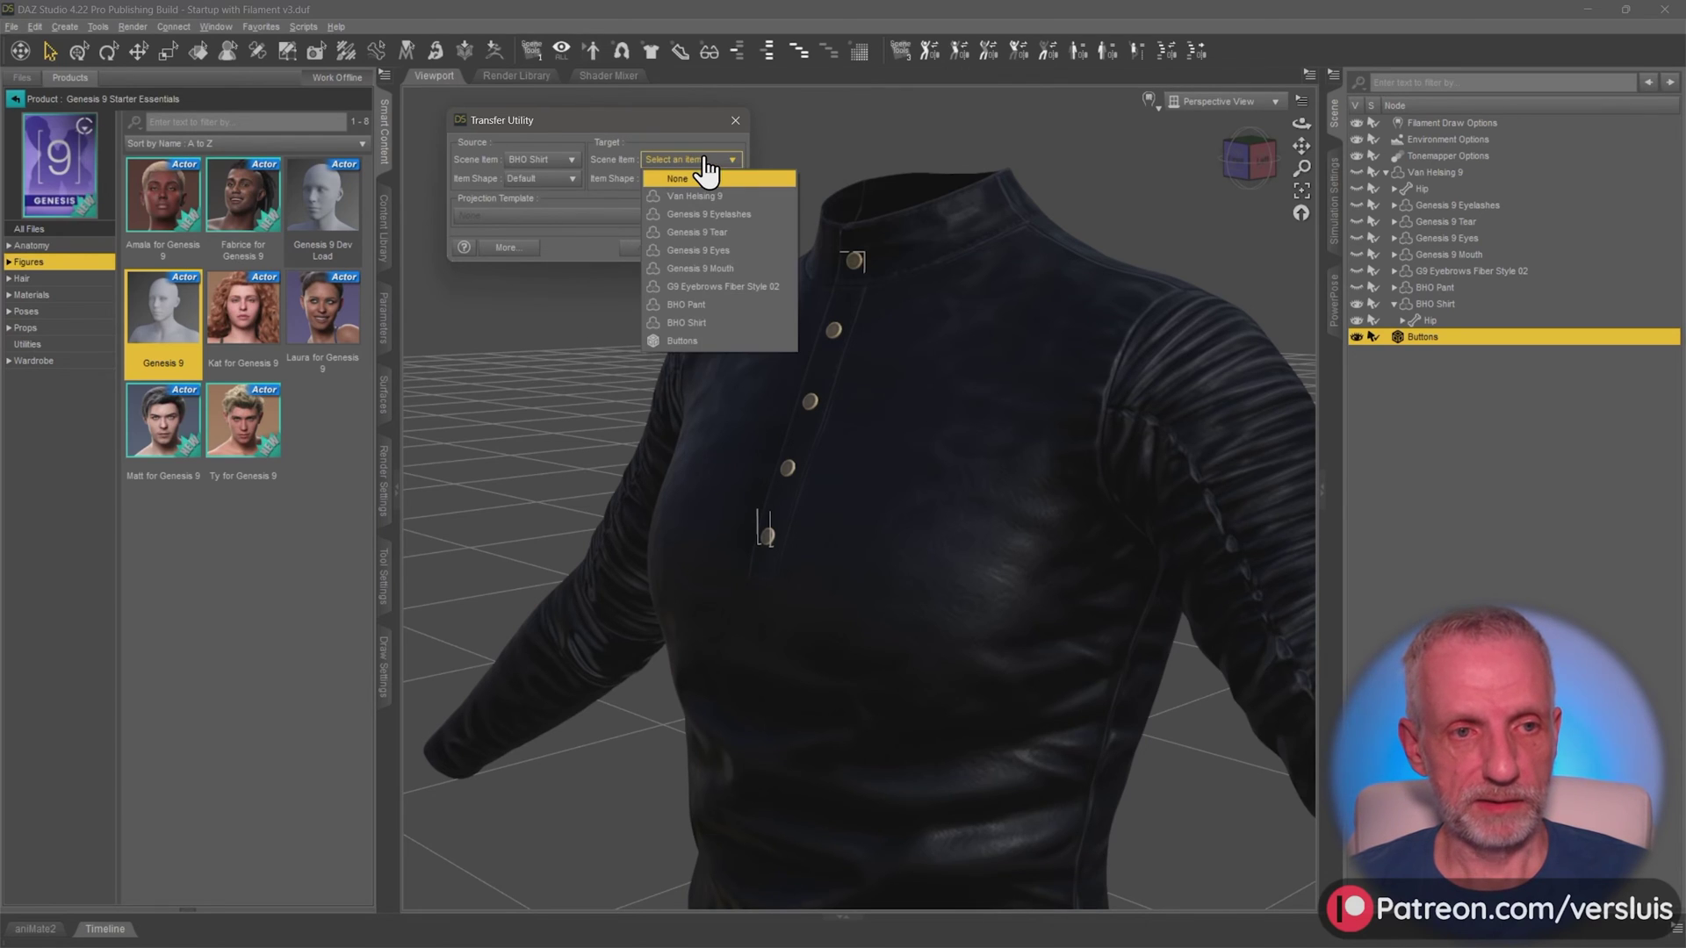
left_click(703, 339)
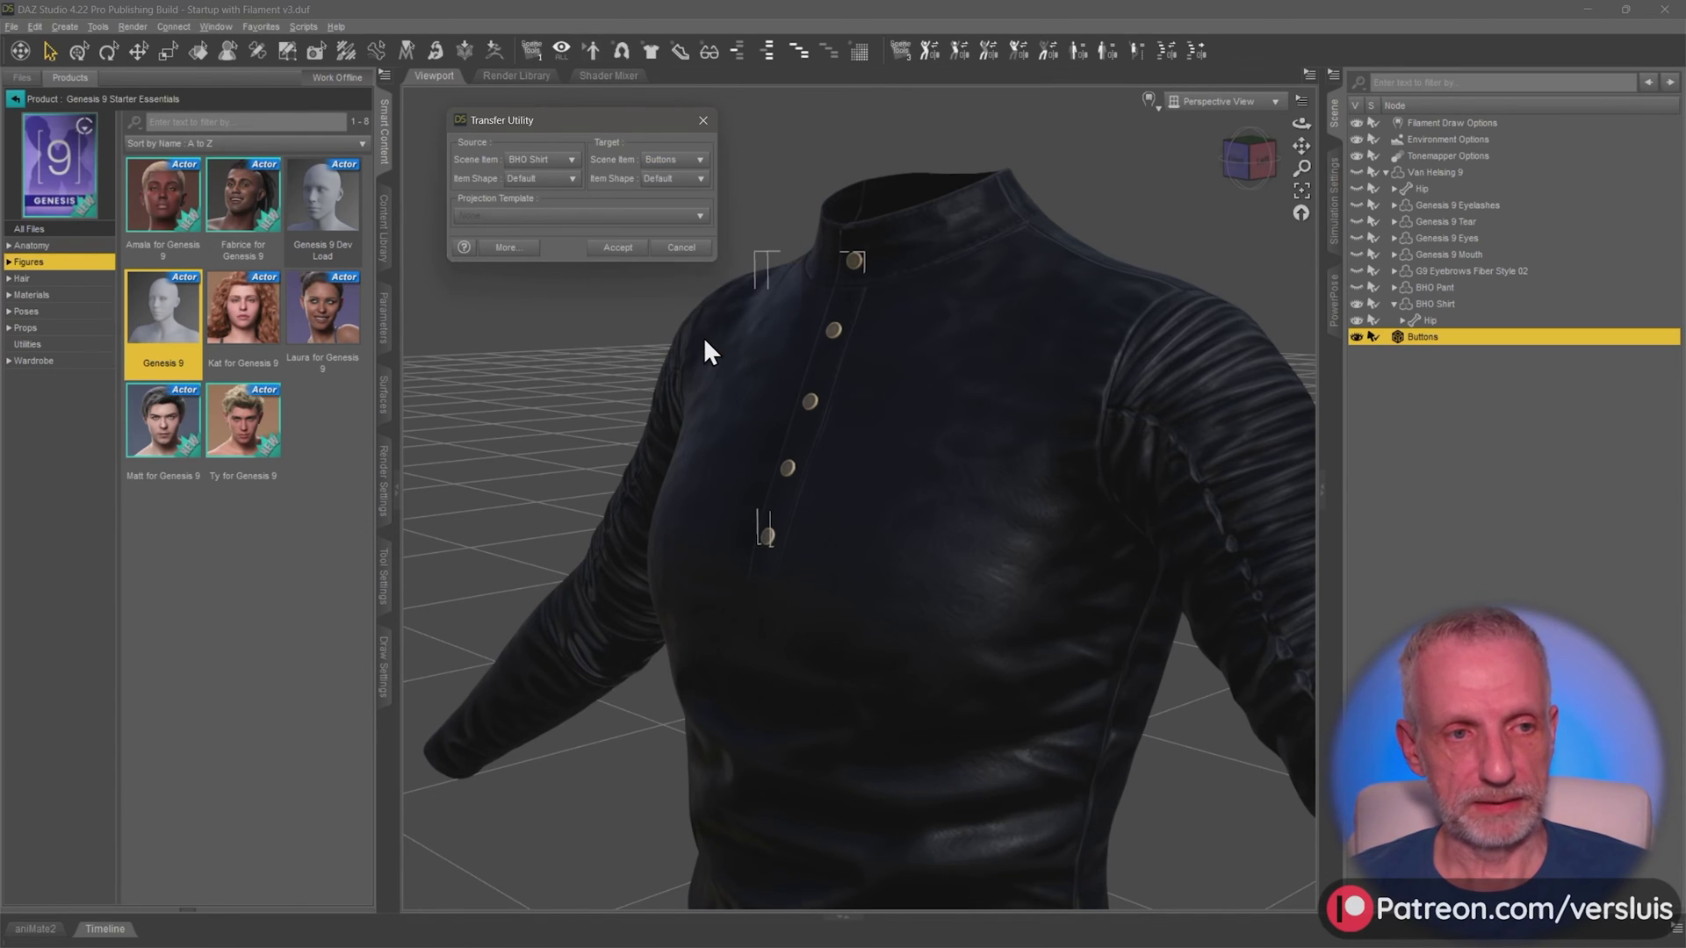
left_click(525, 247)
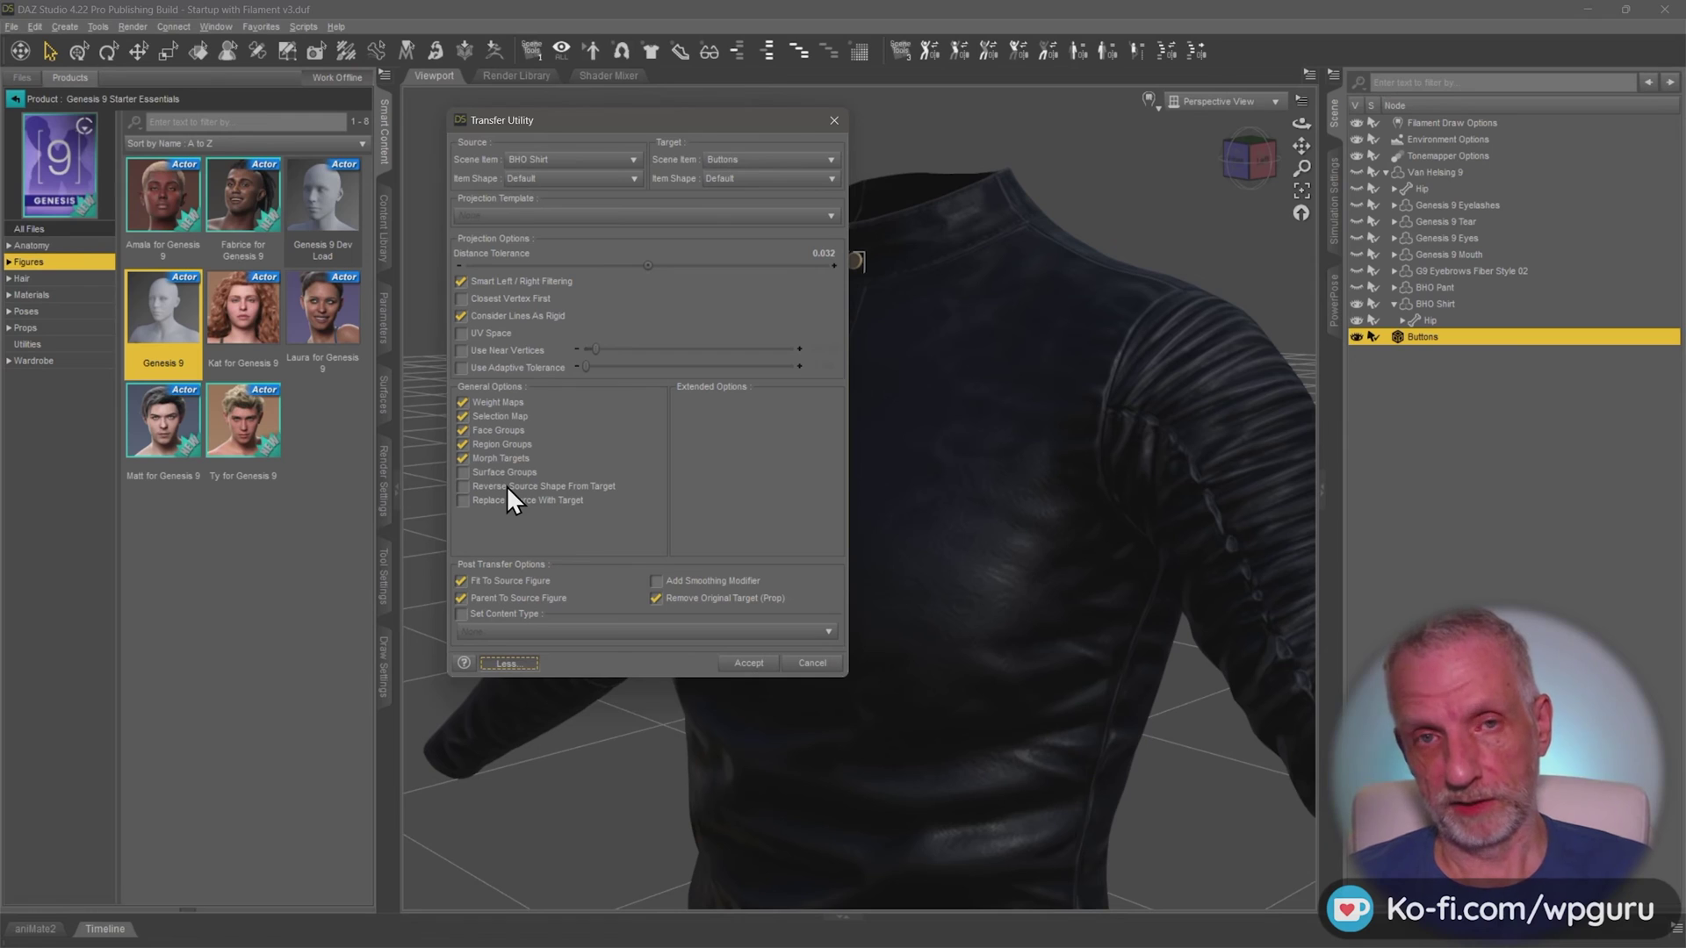
left_click(462, 486)
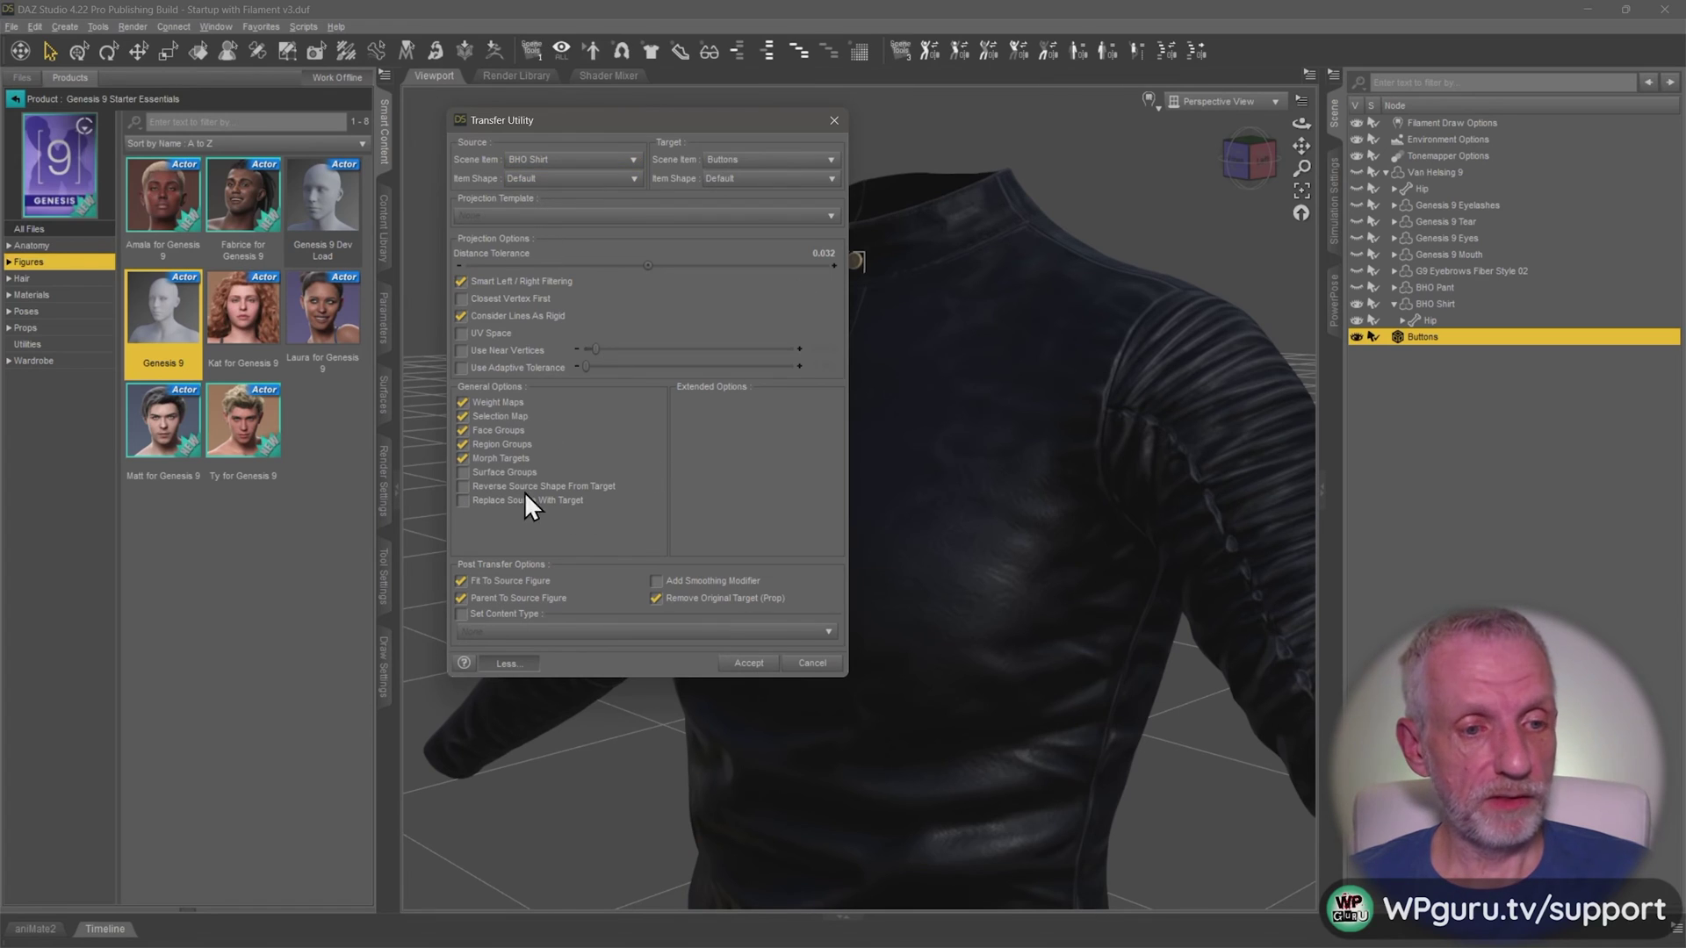
left_click(755, 665)
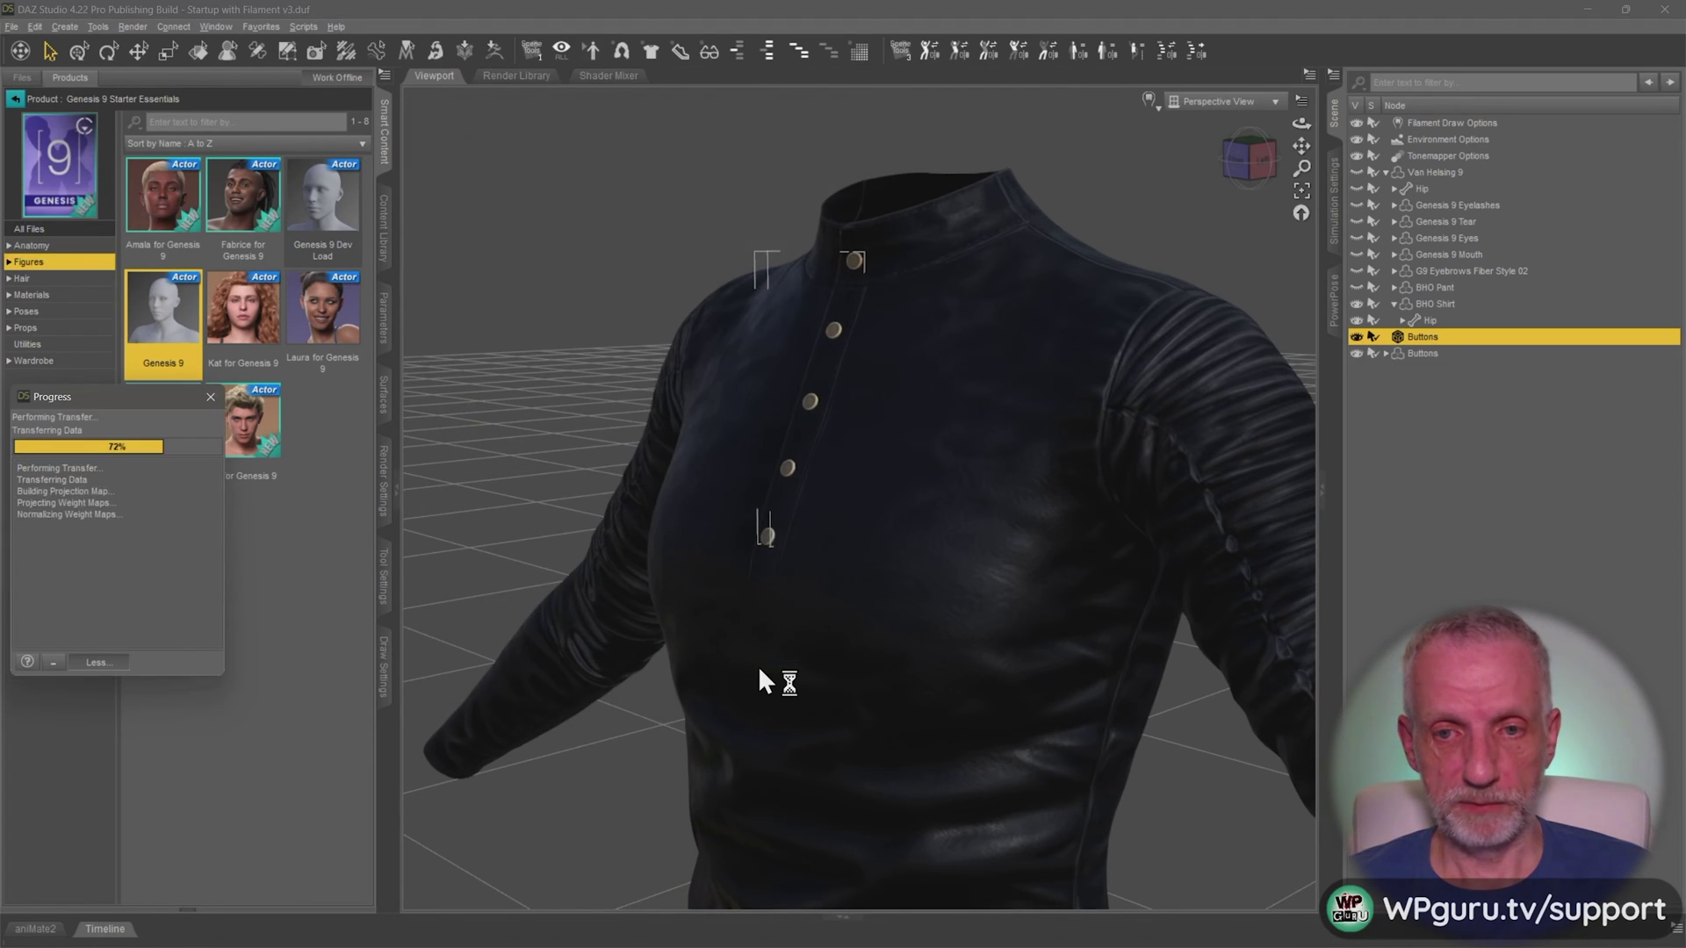
- Select the Buttons node nested under BHO Shirt in the Scene pane
left_click(1474, 340)
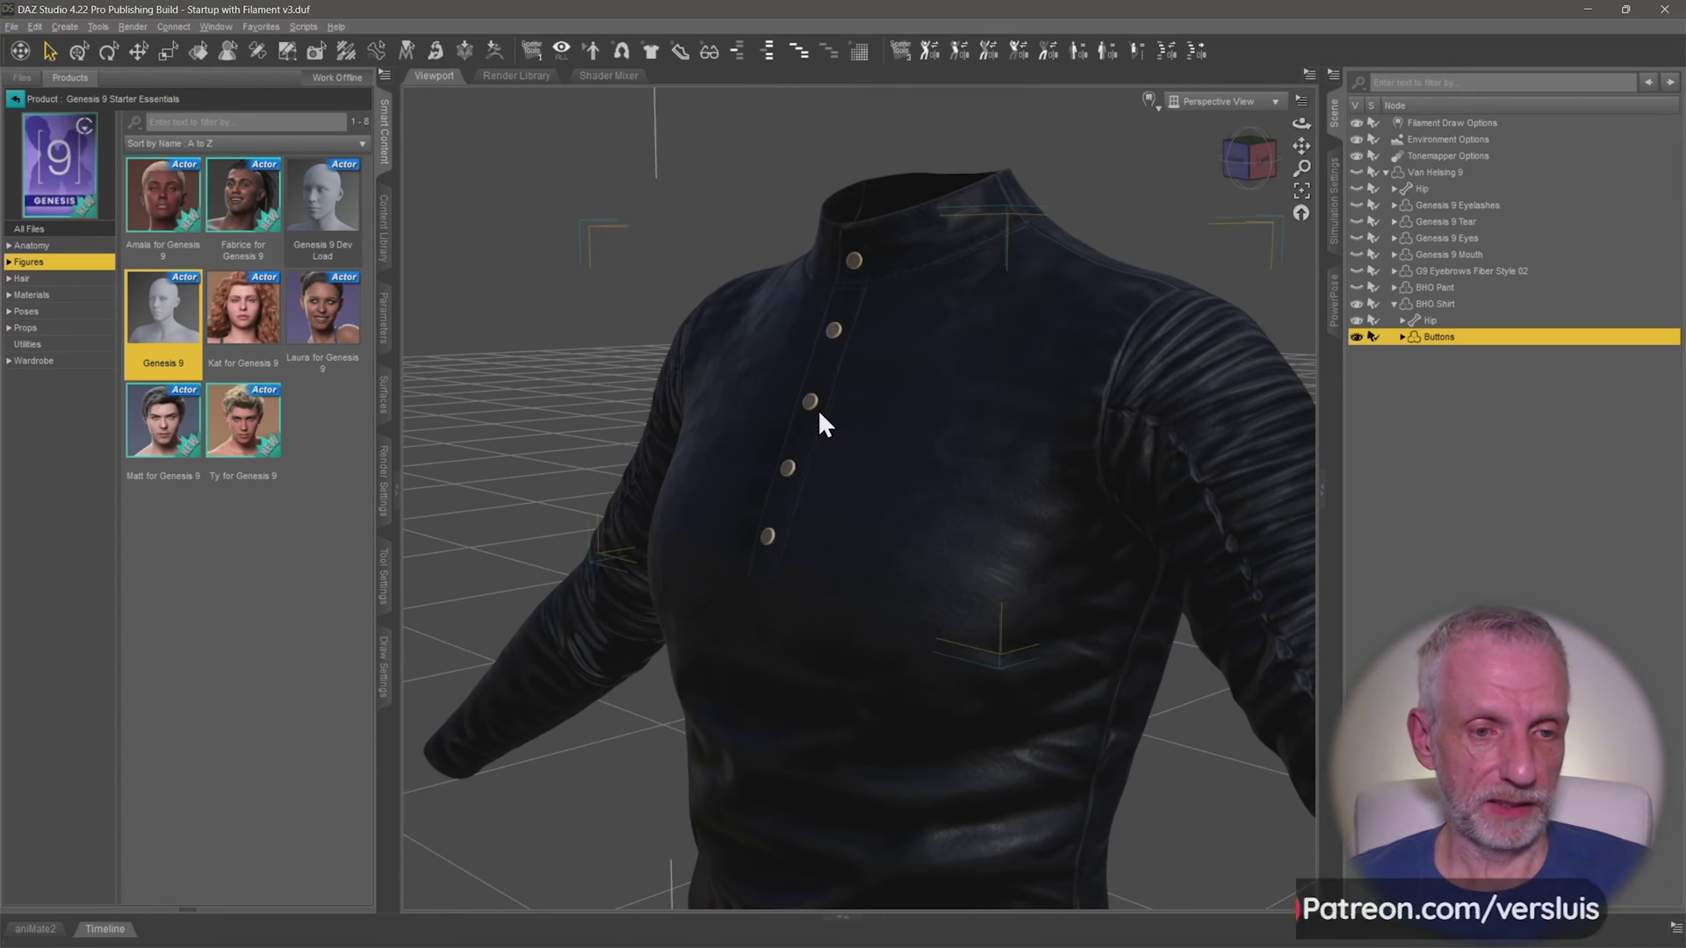
- Apply the Blood Hunter outfit's BHO Shirt Default material preset from the wardrobe products
left_click(386, 394)
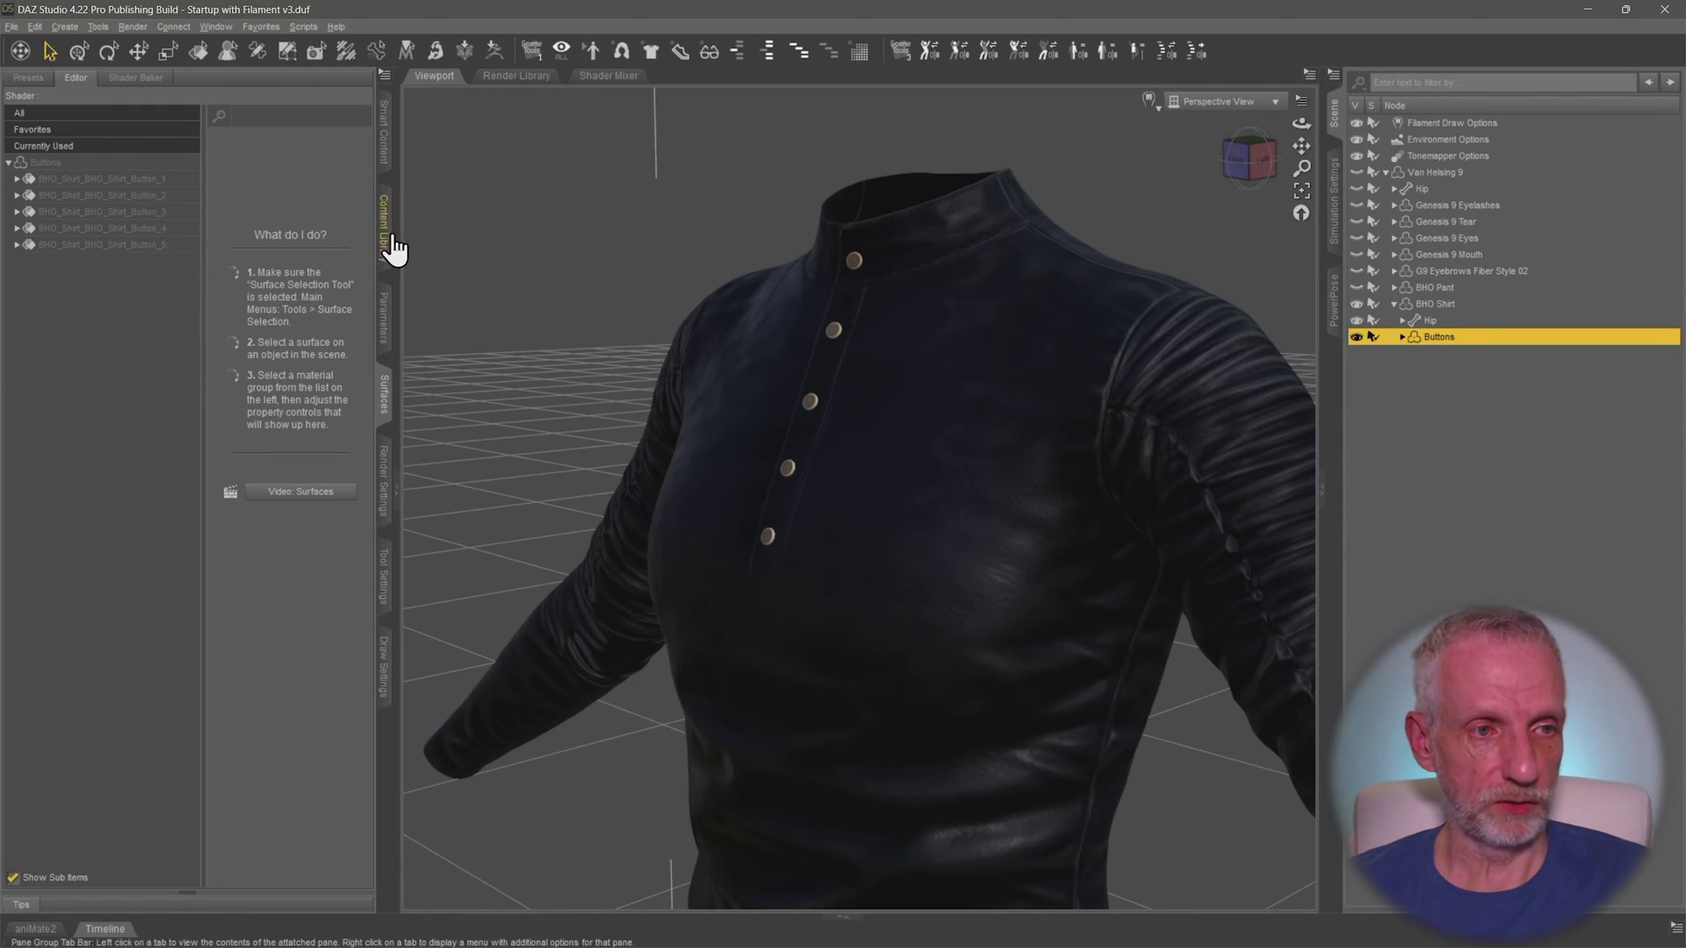
left_click(382, 131)
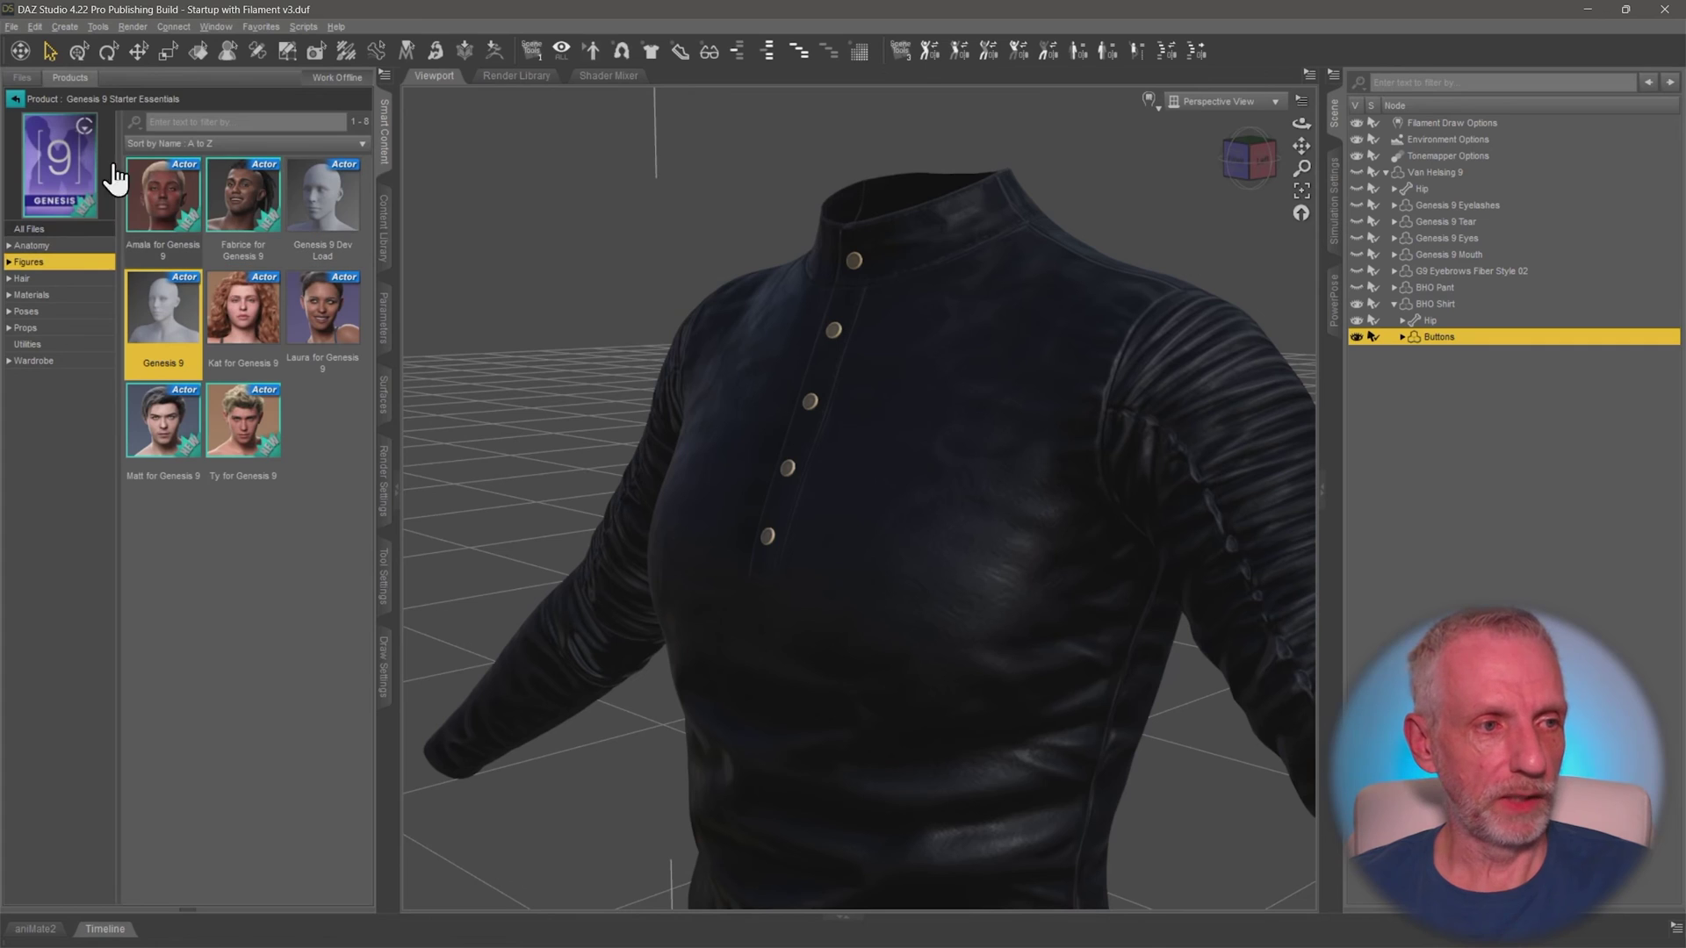
left_click(20, 112)
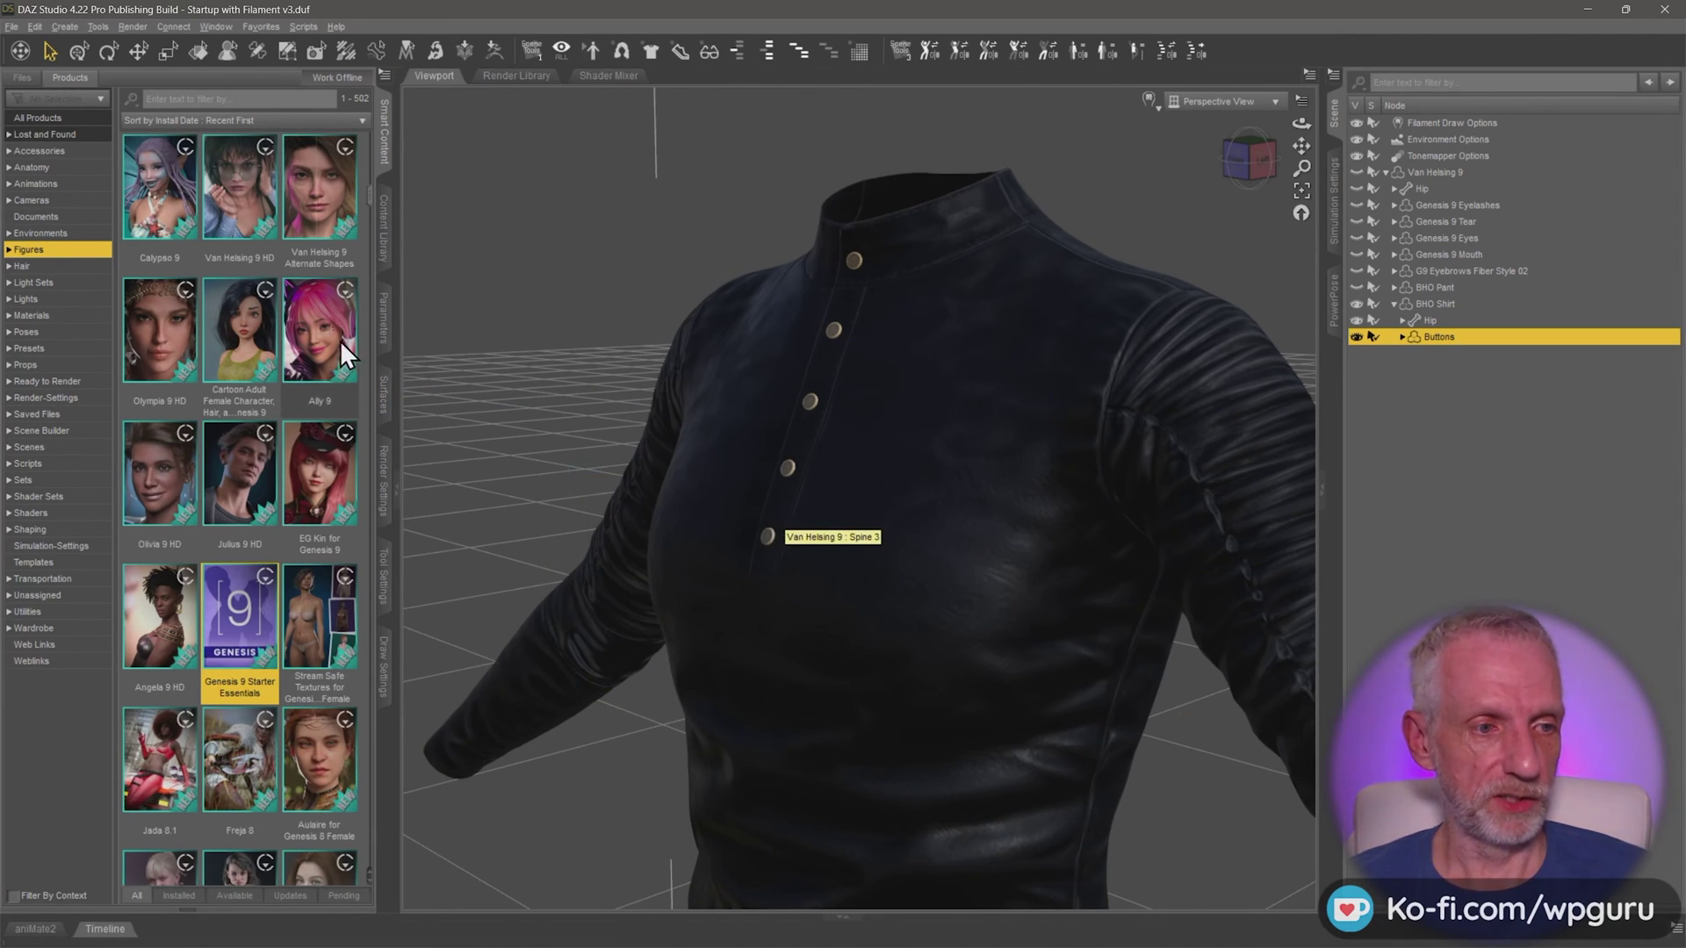
left_click(51, 632)
left_click(182, 496)
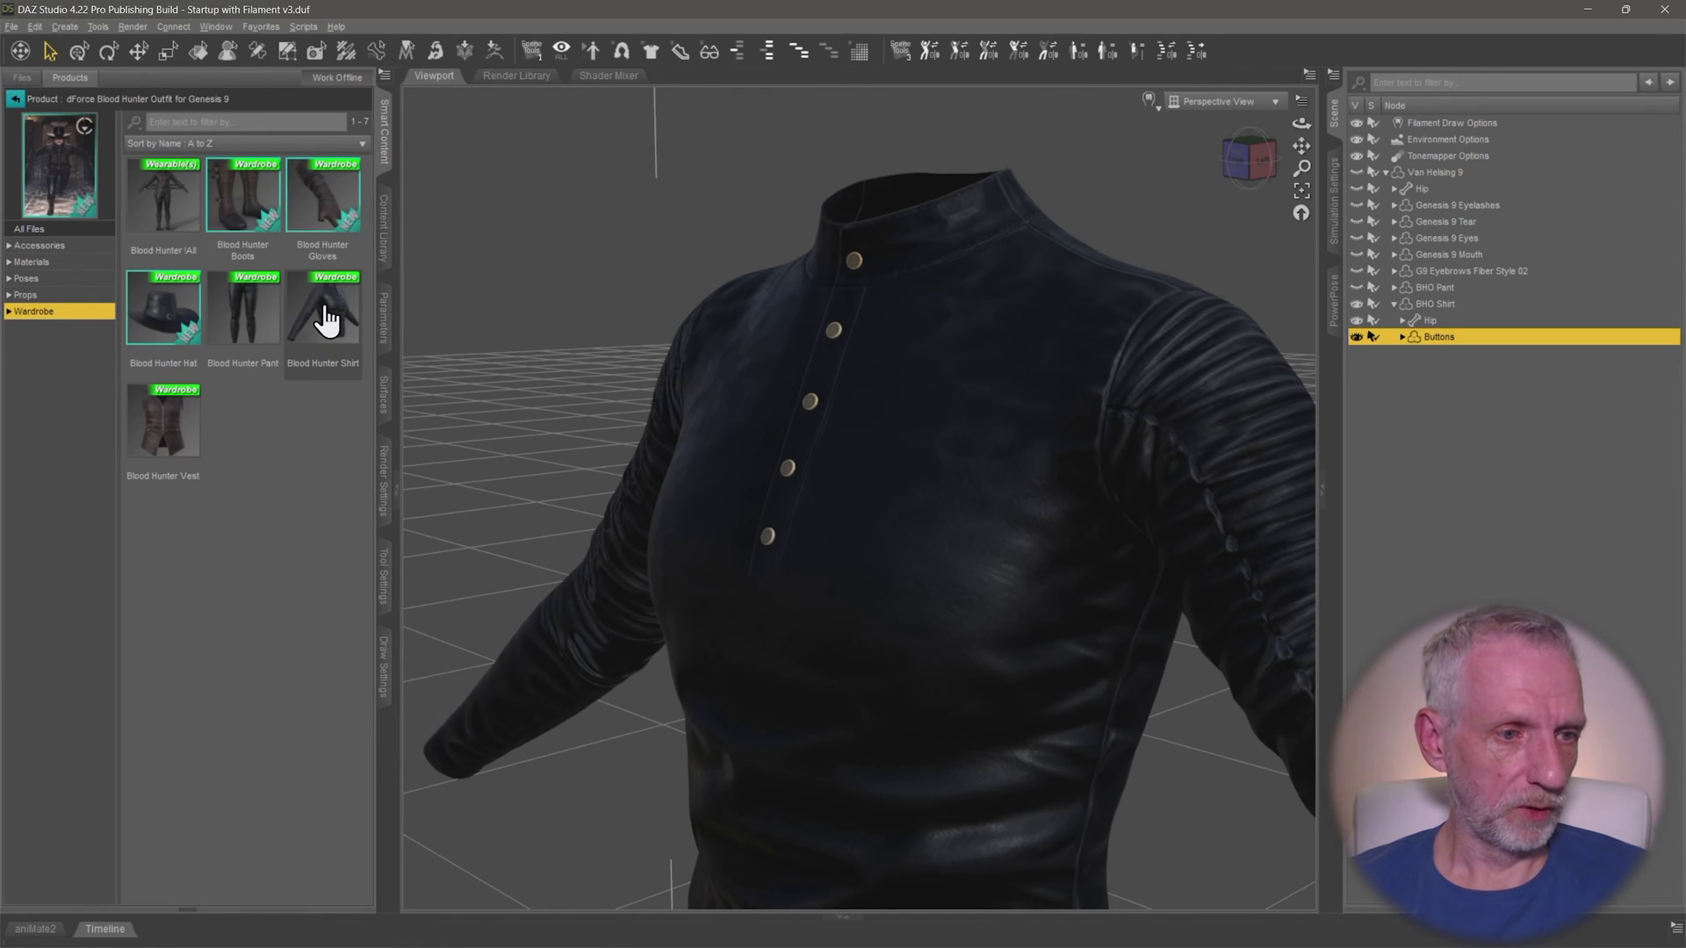
left_click(67, 263)
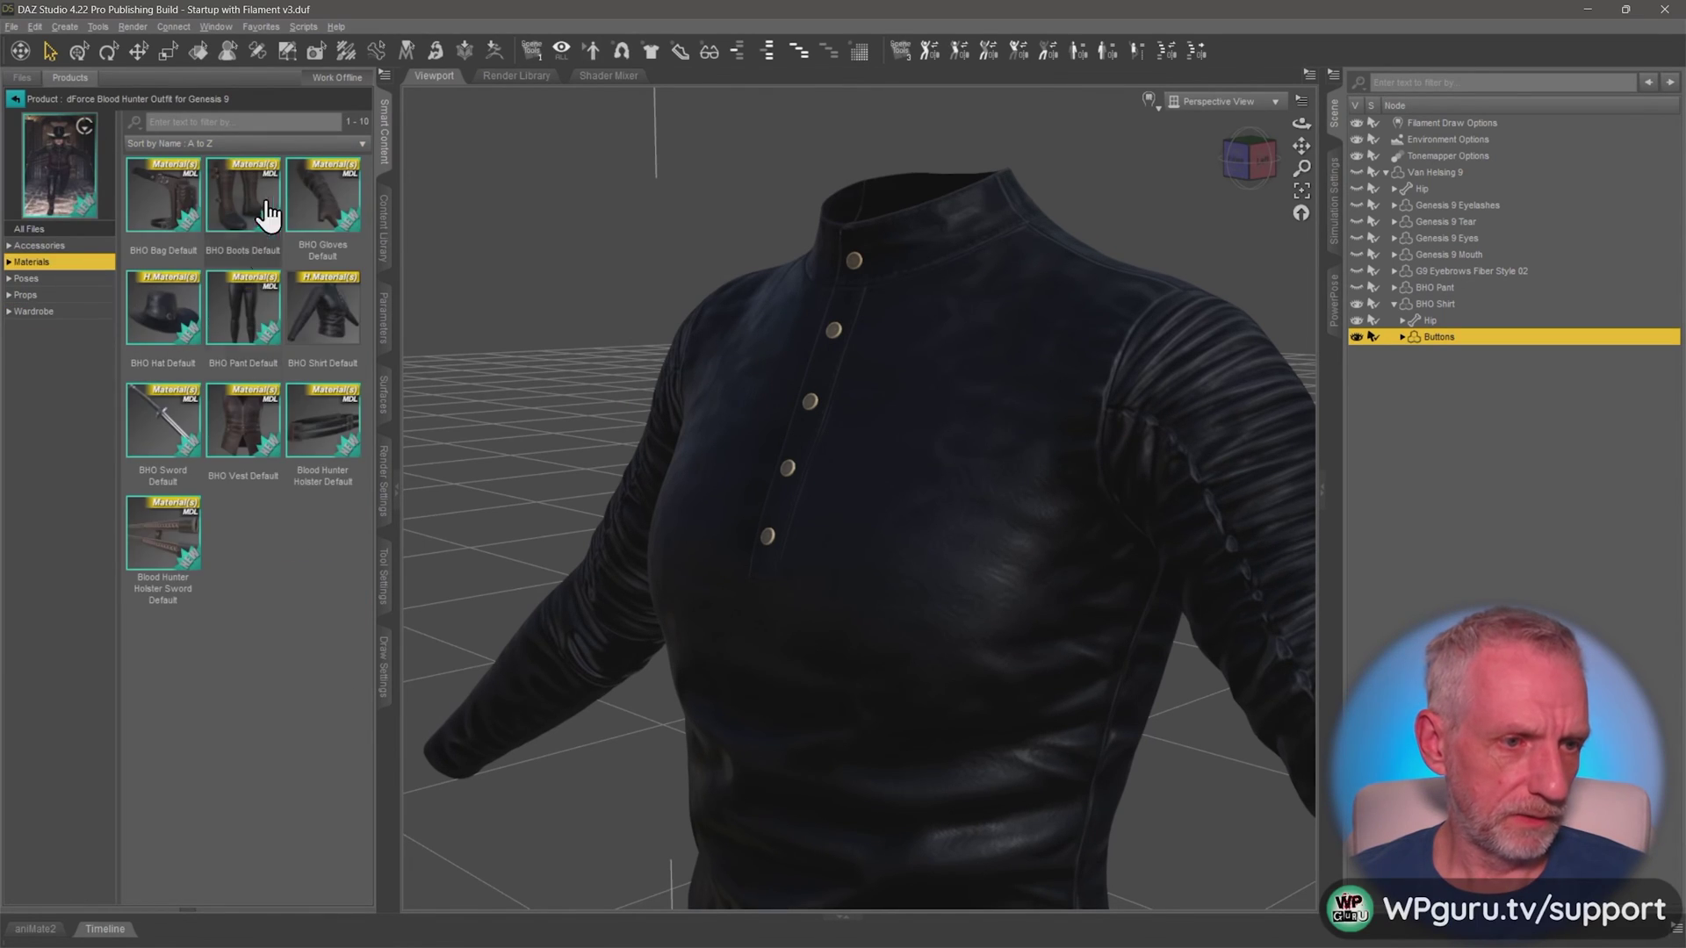
left_click(332, 333)
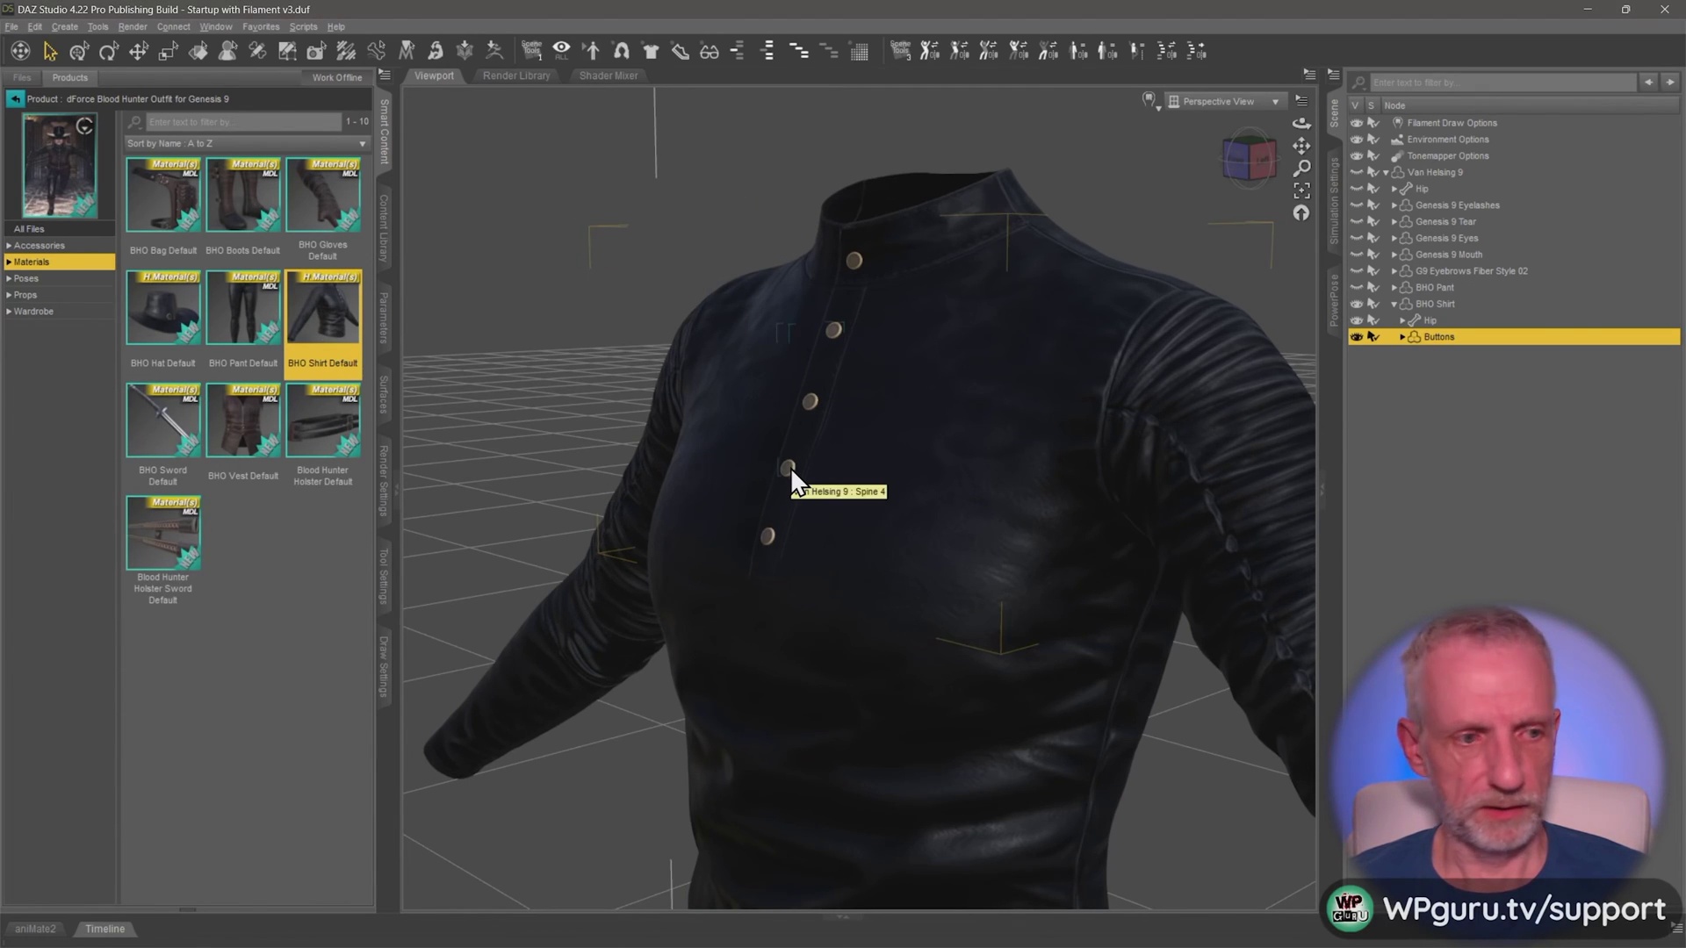
- Select the button surfaces and set their Metallicity to 1.00
left_click(385, 397)
left_click(54, 180)
left_click(17, 179)
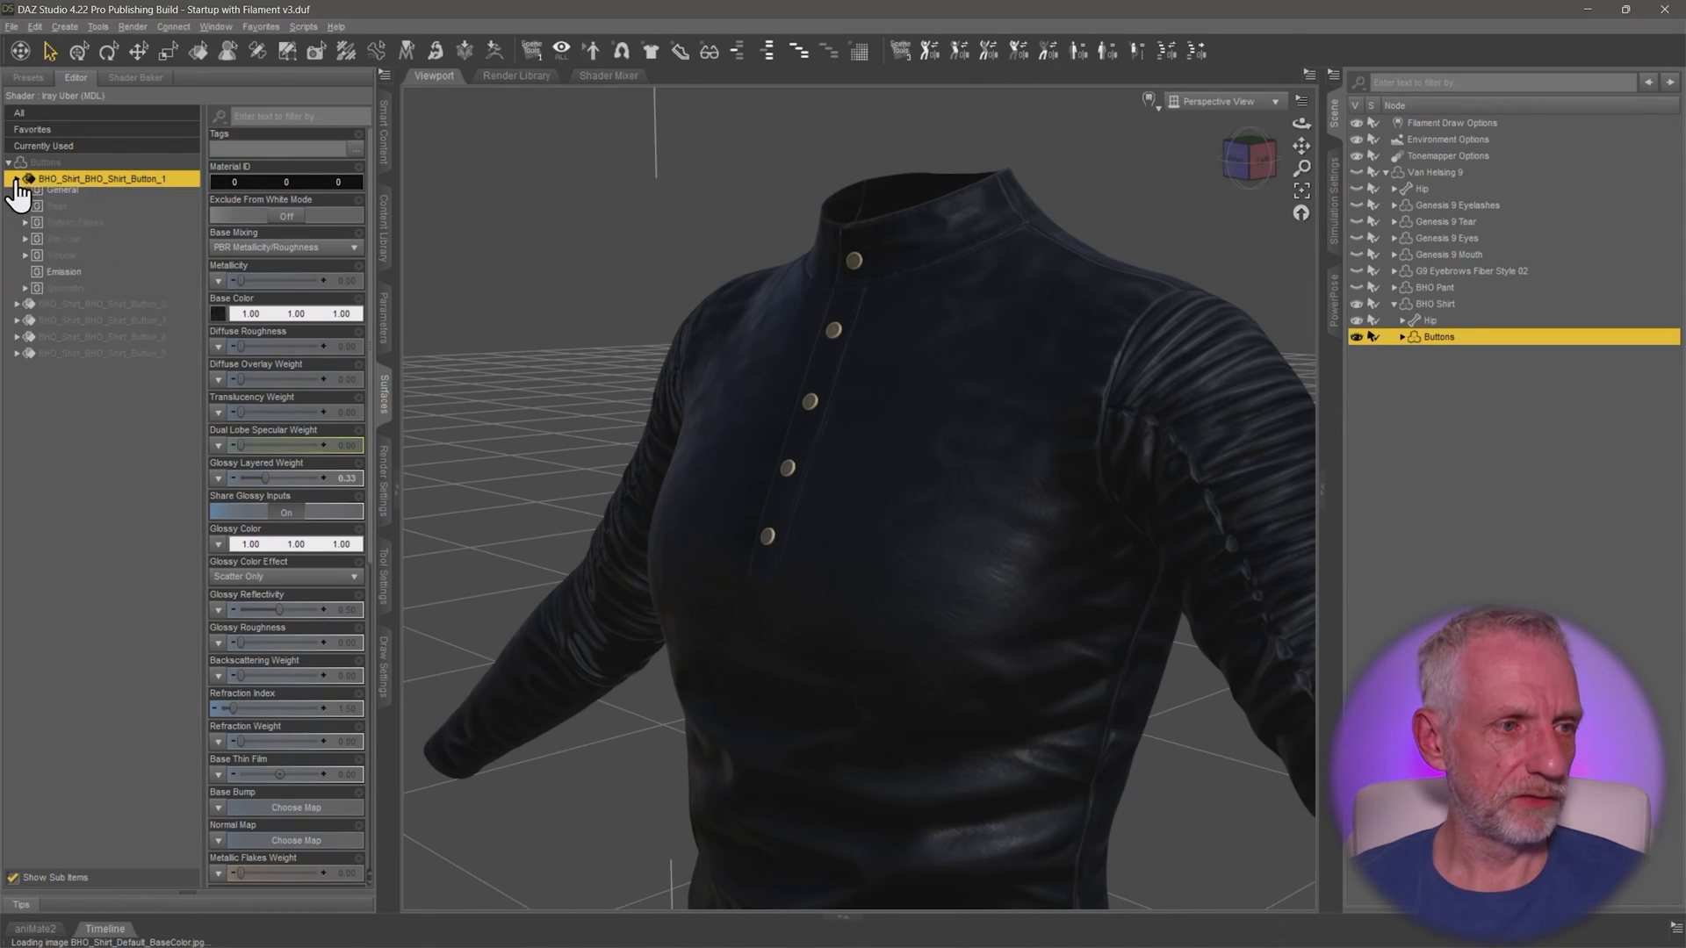
left_click(58, 213)
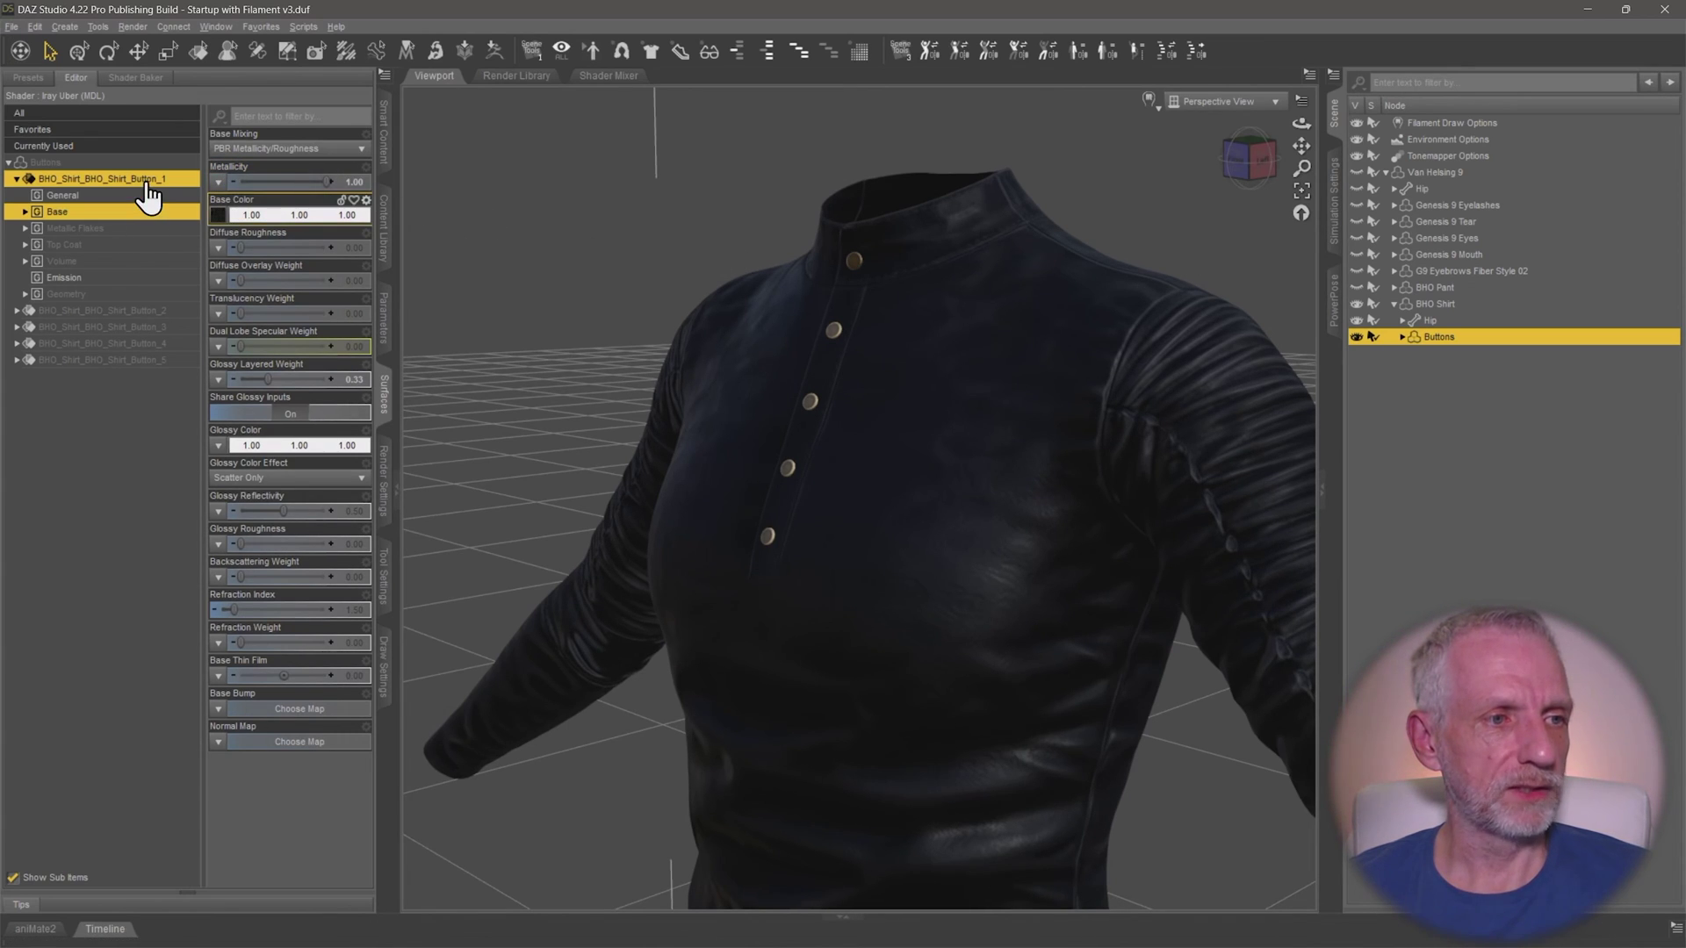
left_click(114, 311)
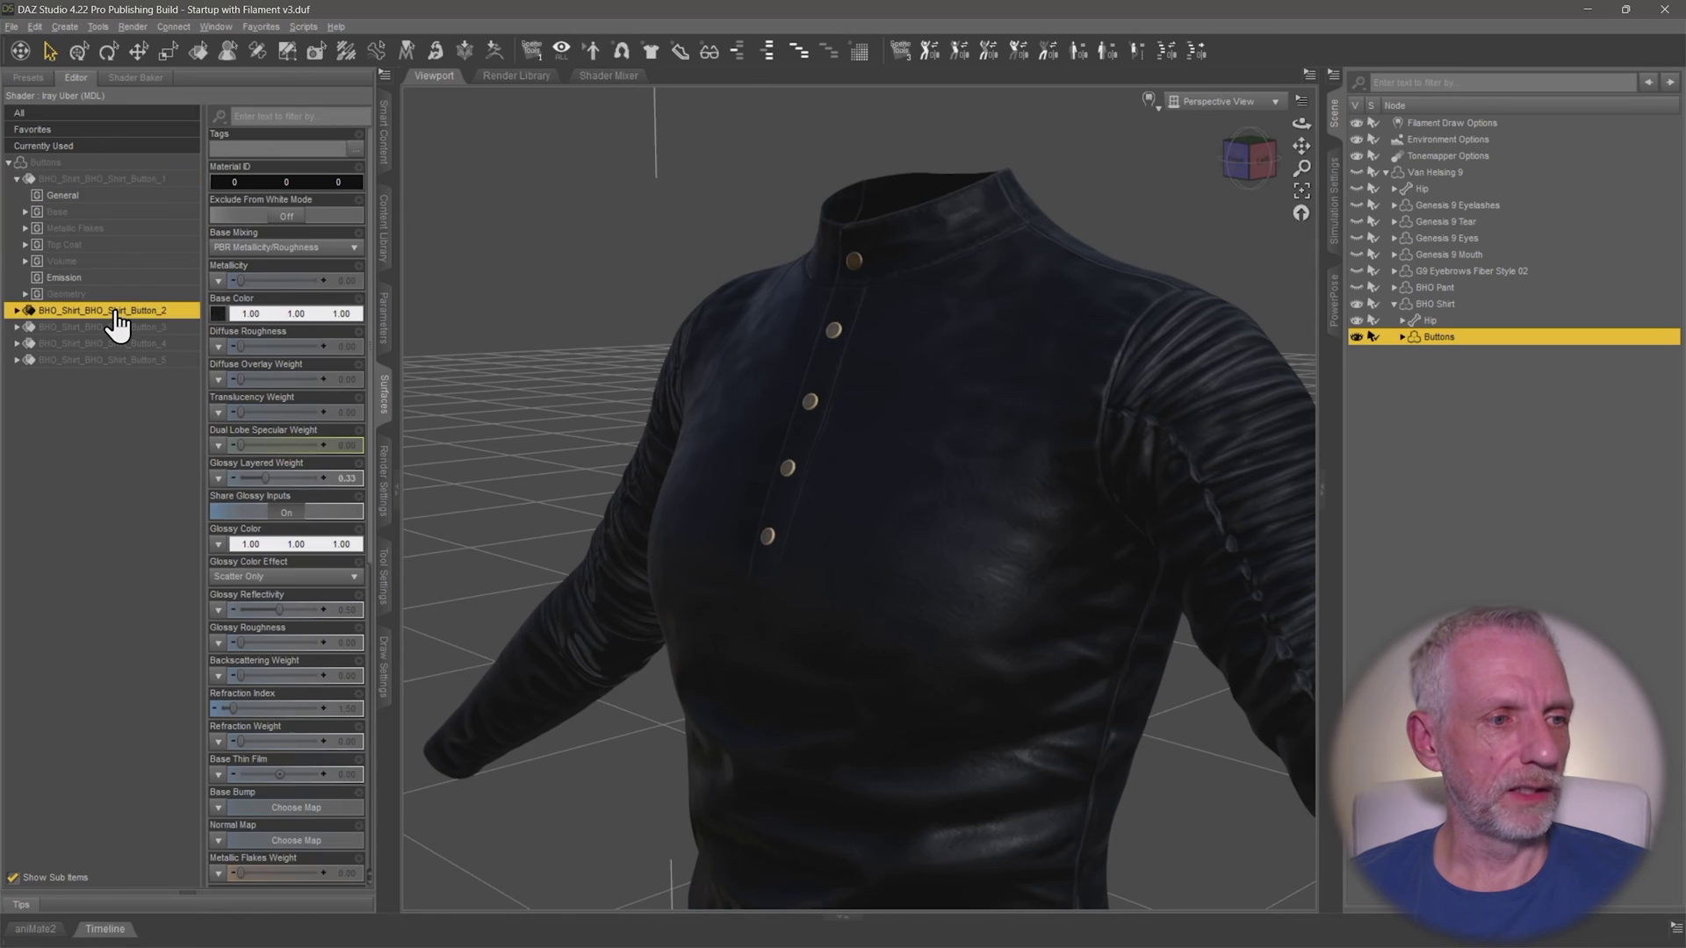
left_click(127, 360, "shift")
right_click(127, 361)
left_click(174, 373)
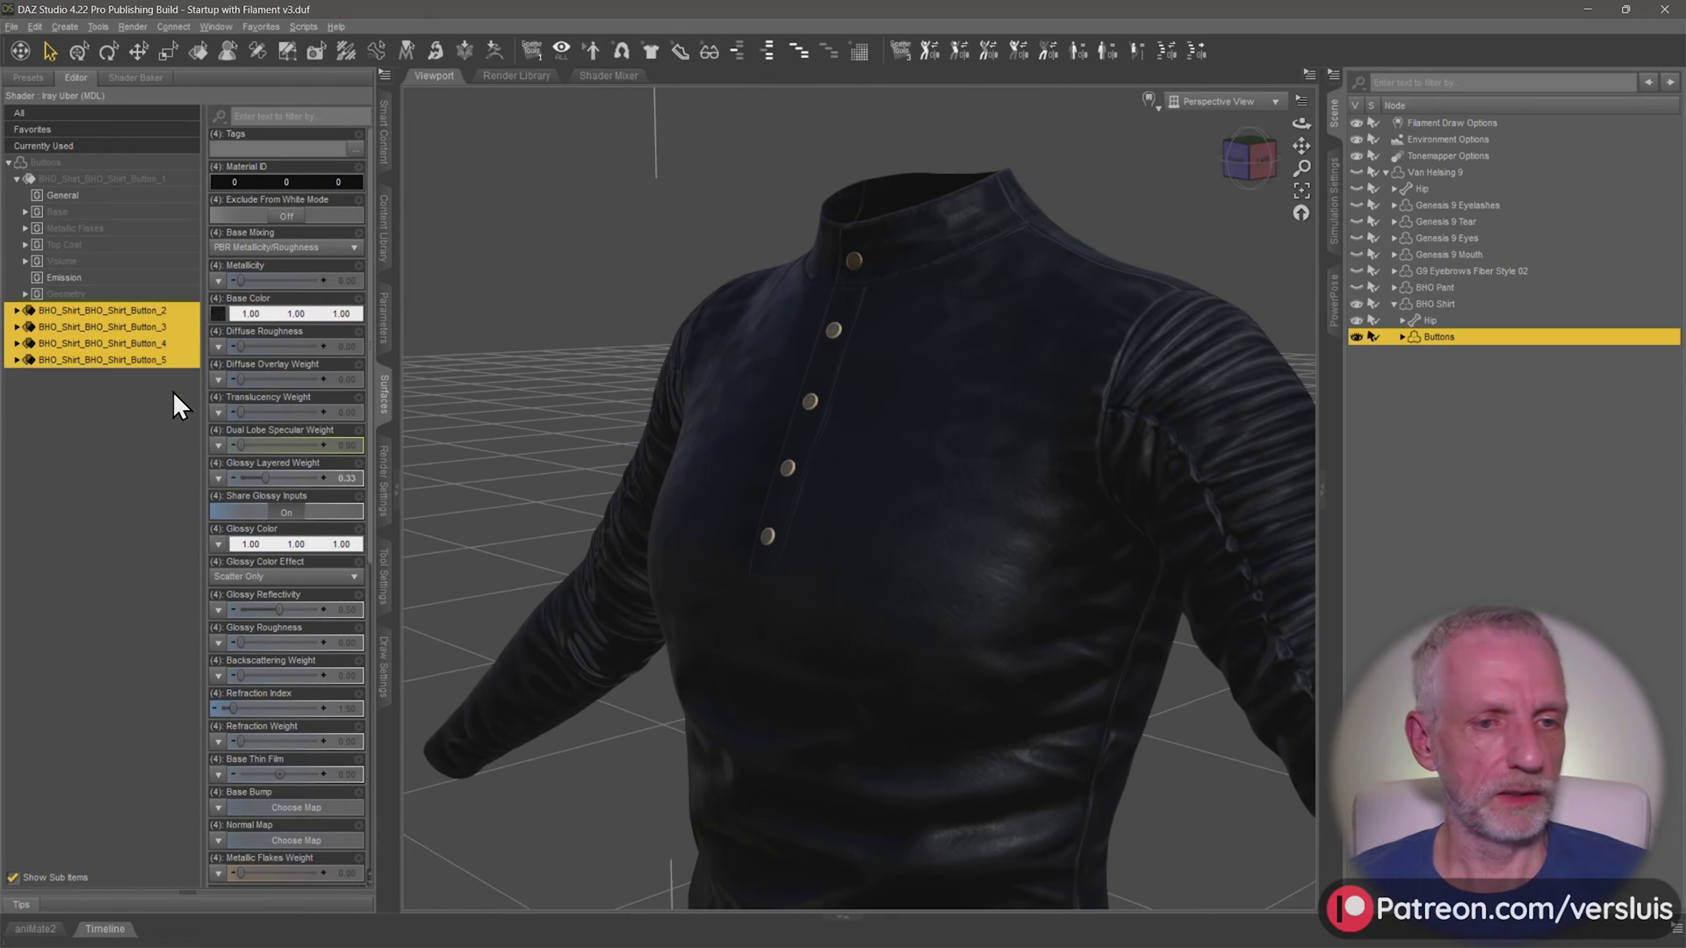
- Make Van Helsing 9 visible again and dial its shape slider to 100%
left_click(16, 179)
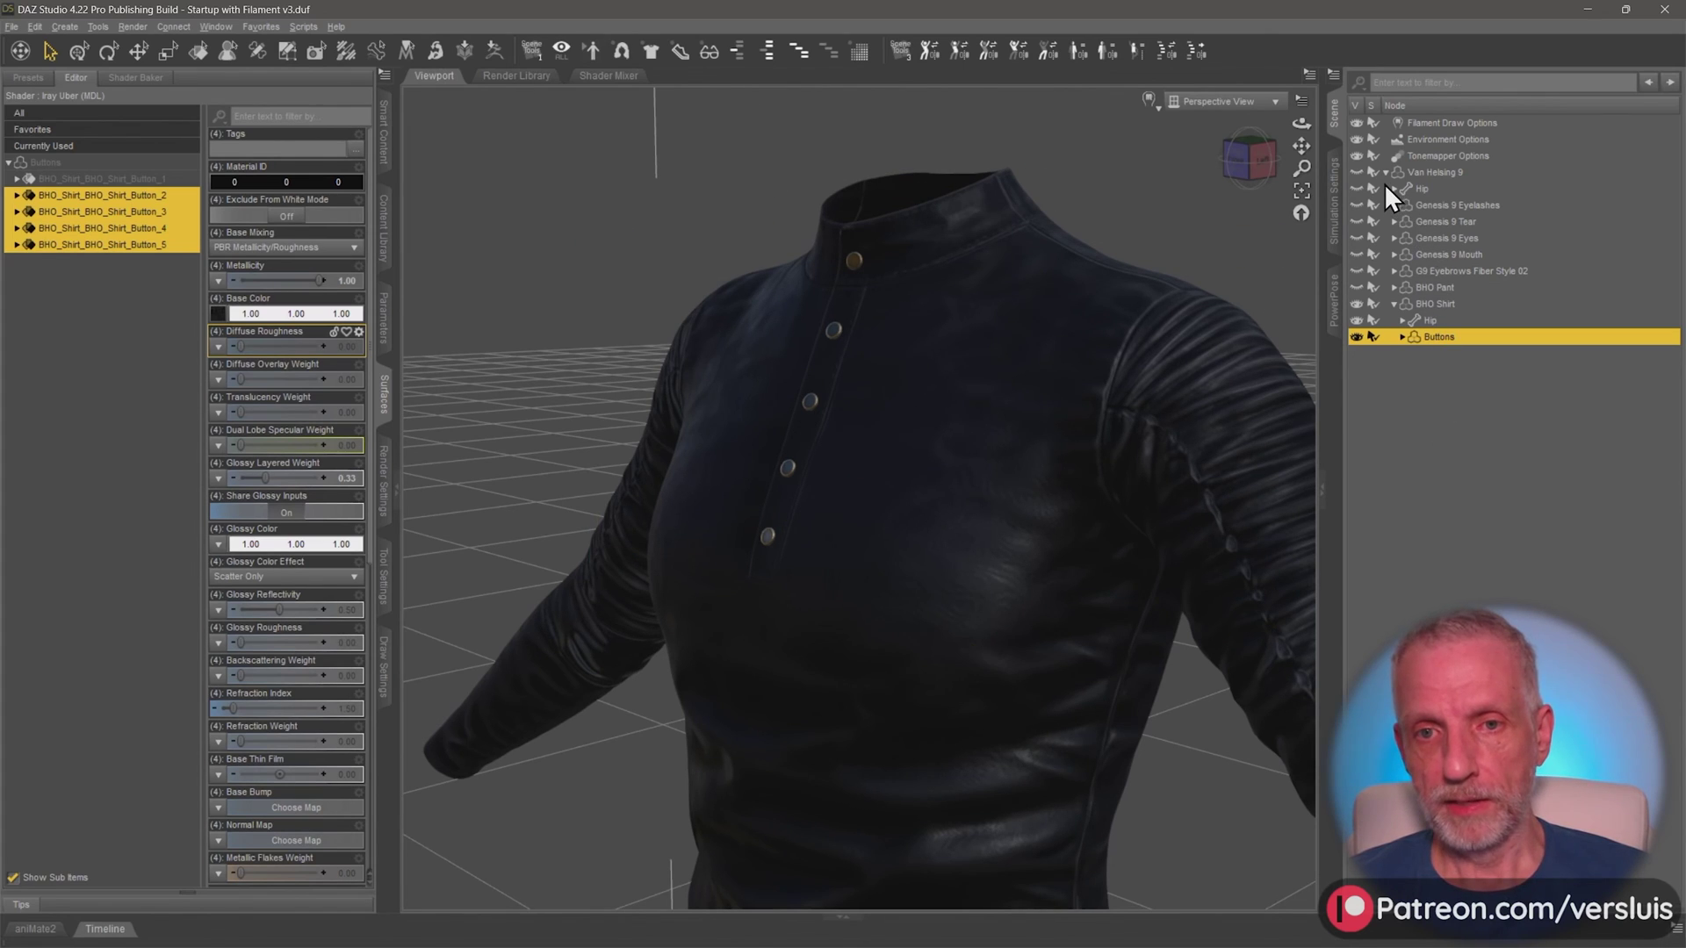
left_click(1358, 172)
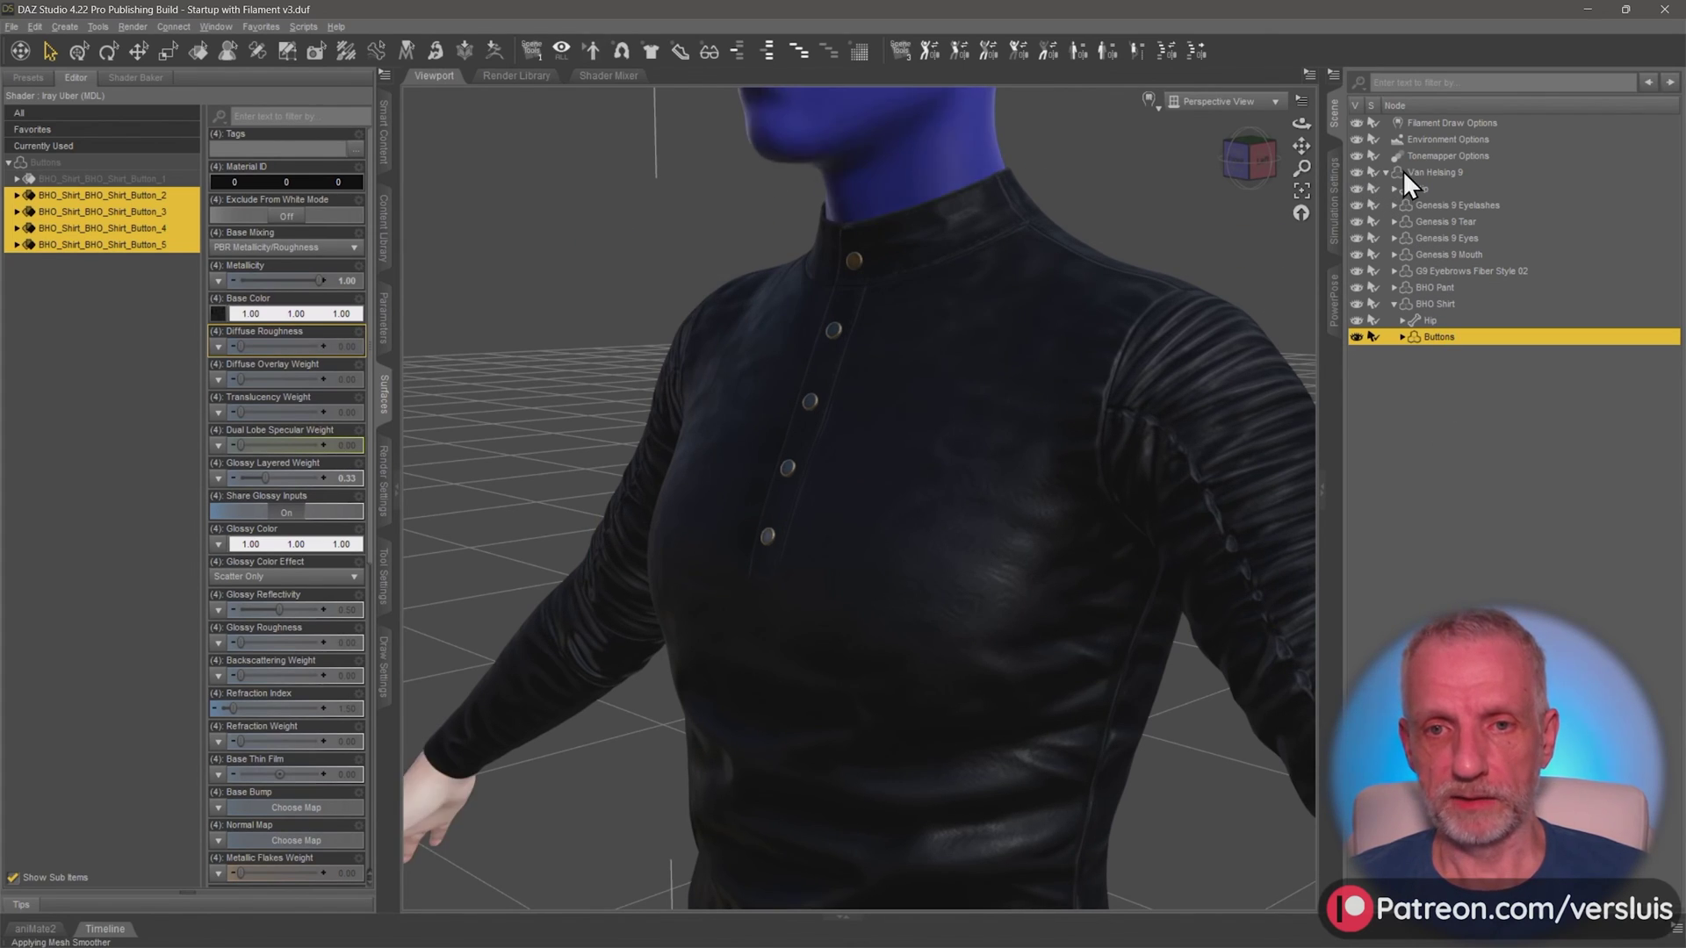
scroll(1077, 333, "up", 5)
scroll(1076, 338, "down", 5)
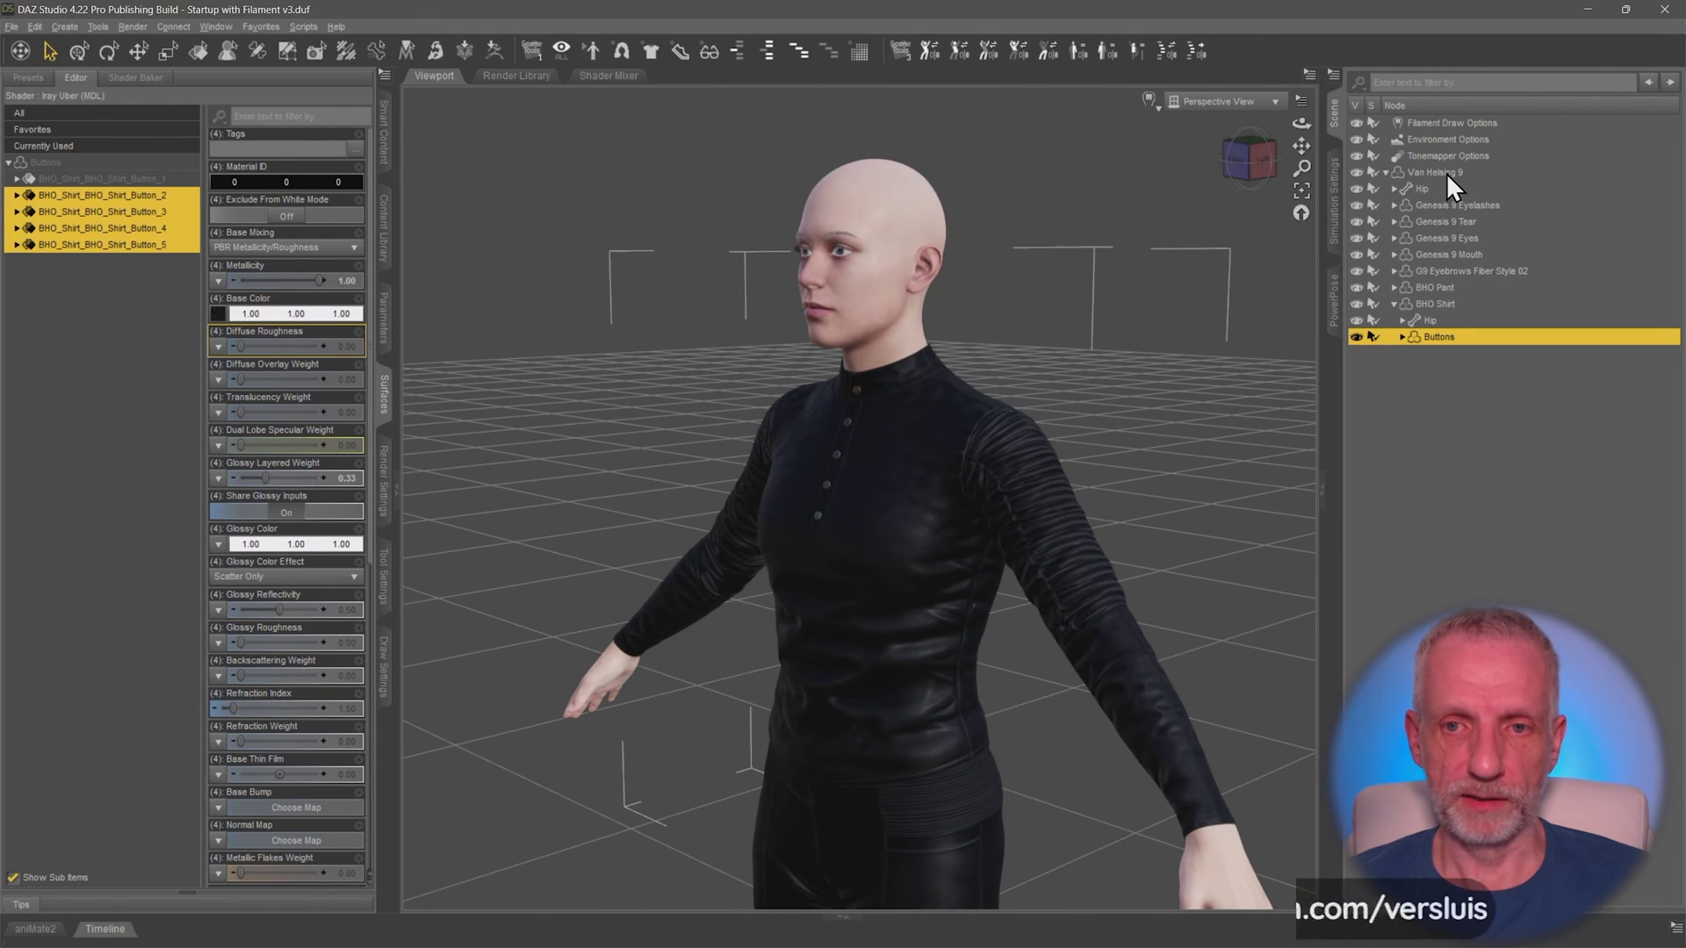
left_click(385, 315)
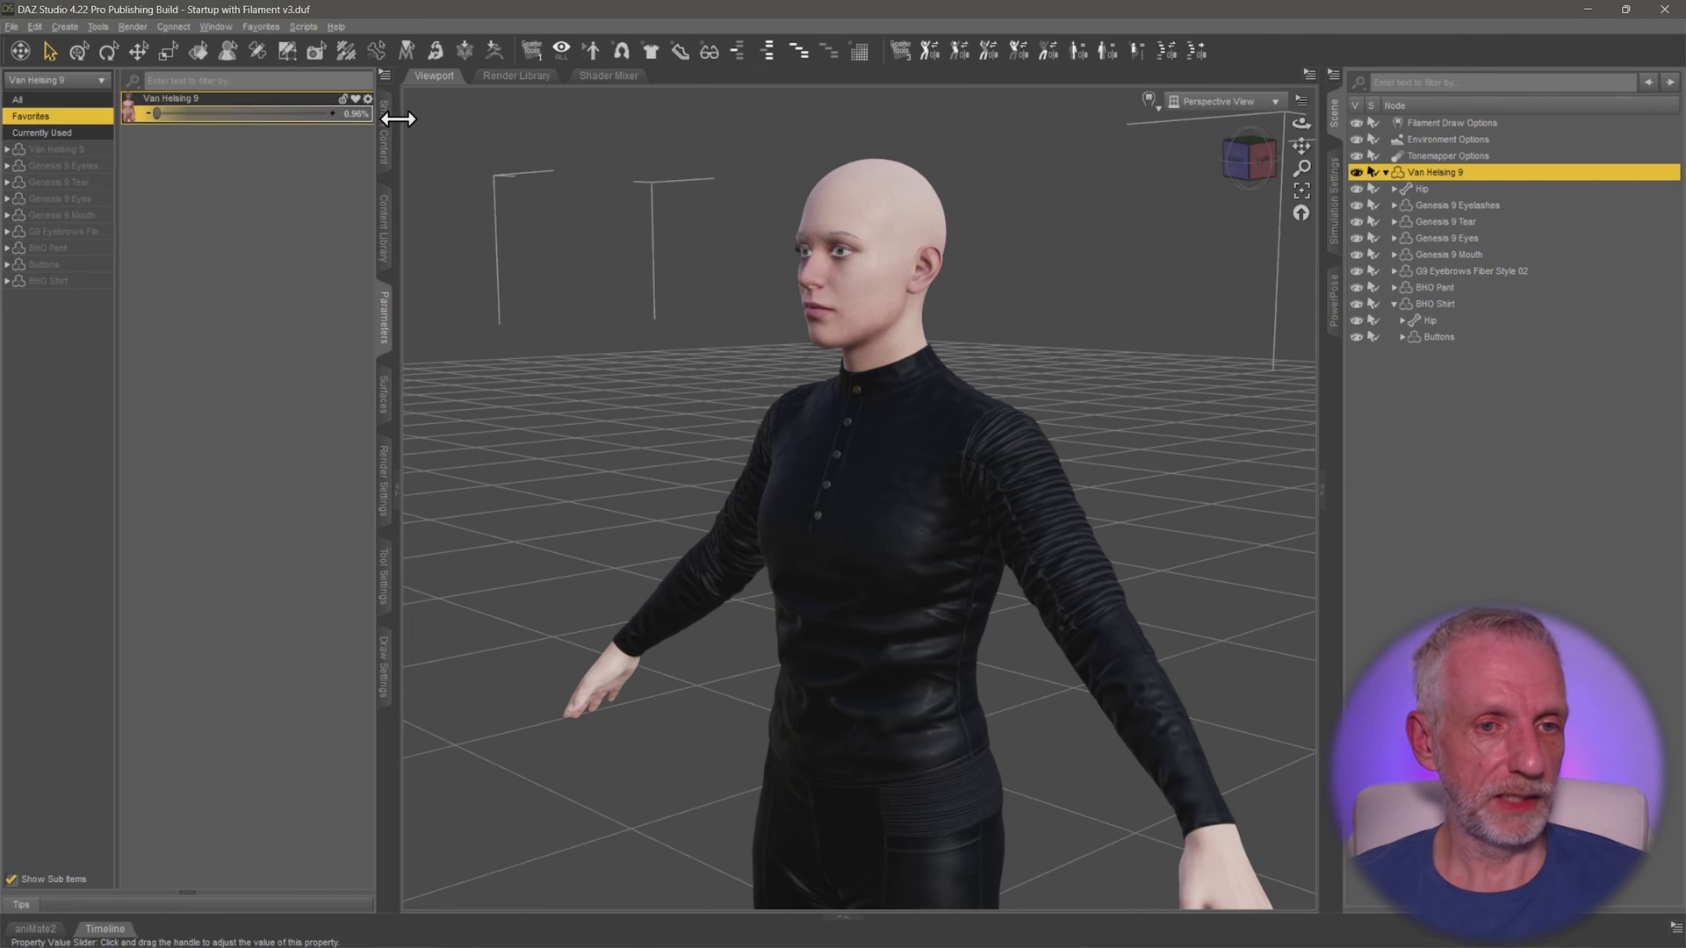
left_click_drag(397, 119, 456, 119)
- Orbit and reframe the viewport to check the buttons stay on the shirt
middle_click_drag(932, 430, 880, 439)
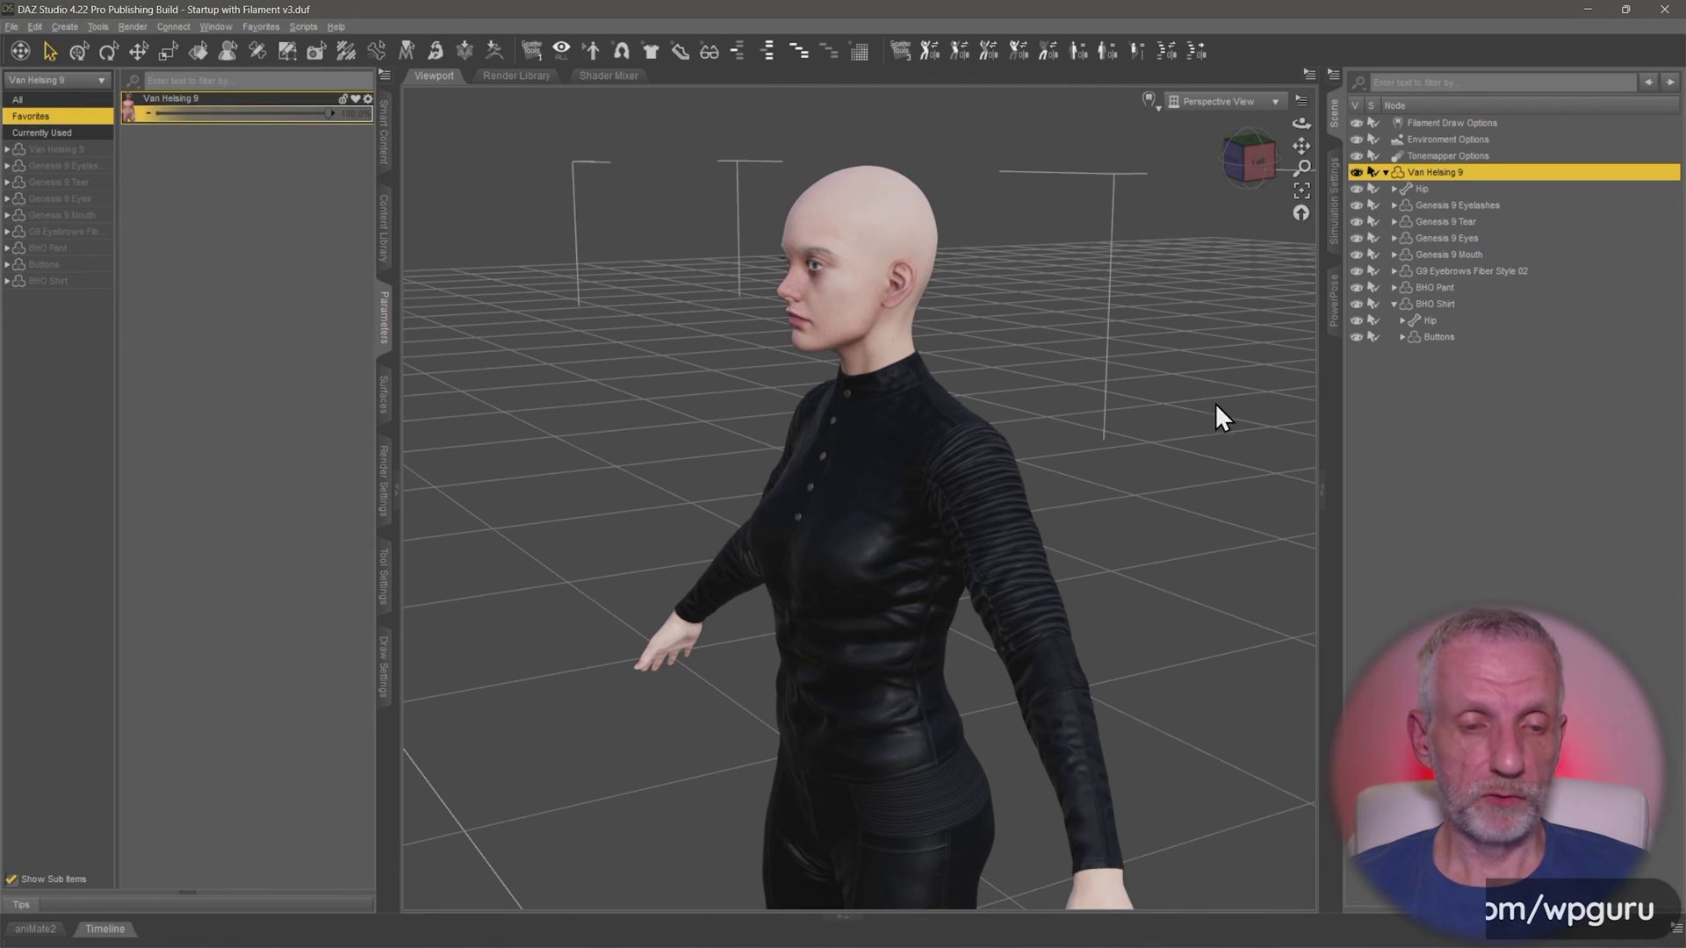
middle_click_drag(865, 518, 926, 424)
scroll(925, 423, "down", 4)
middle_click_drag(794, 505, 852, 486)
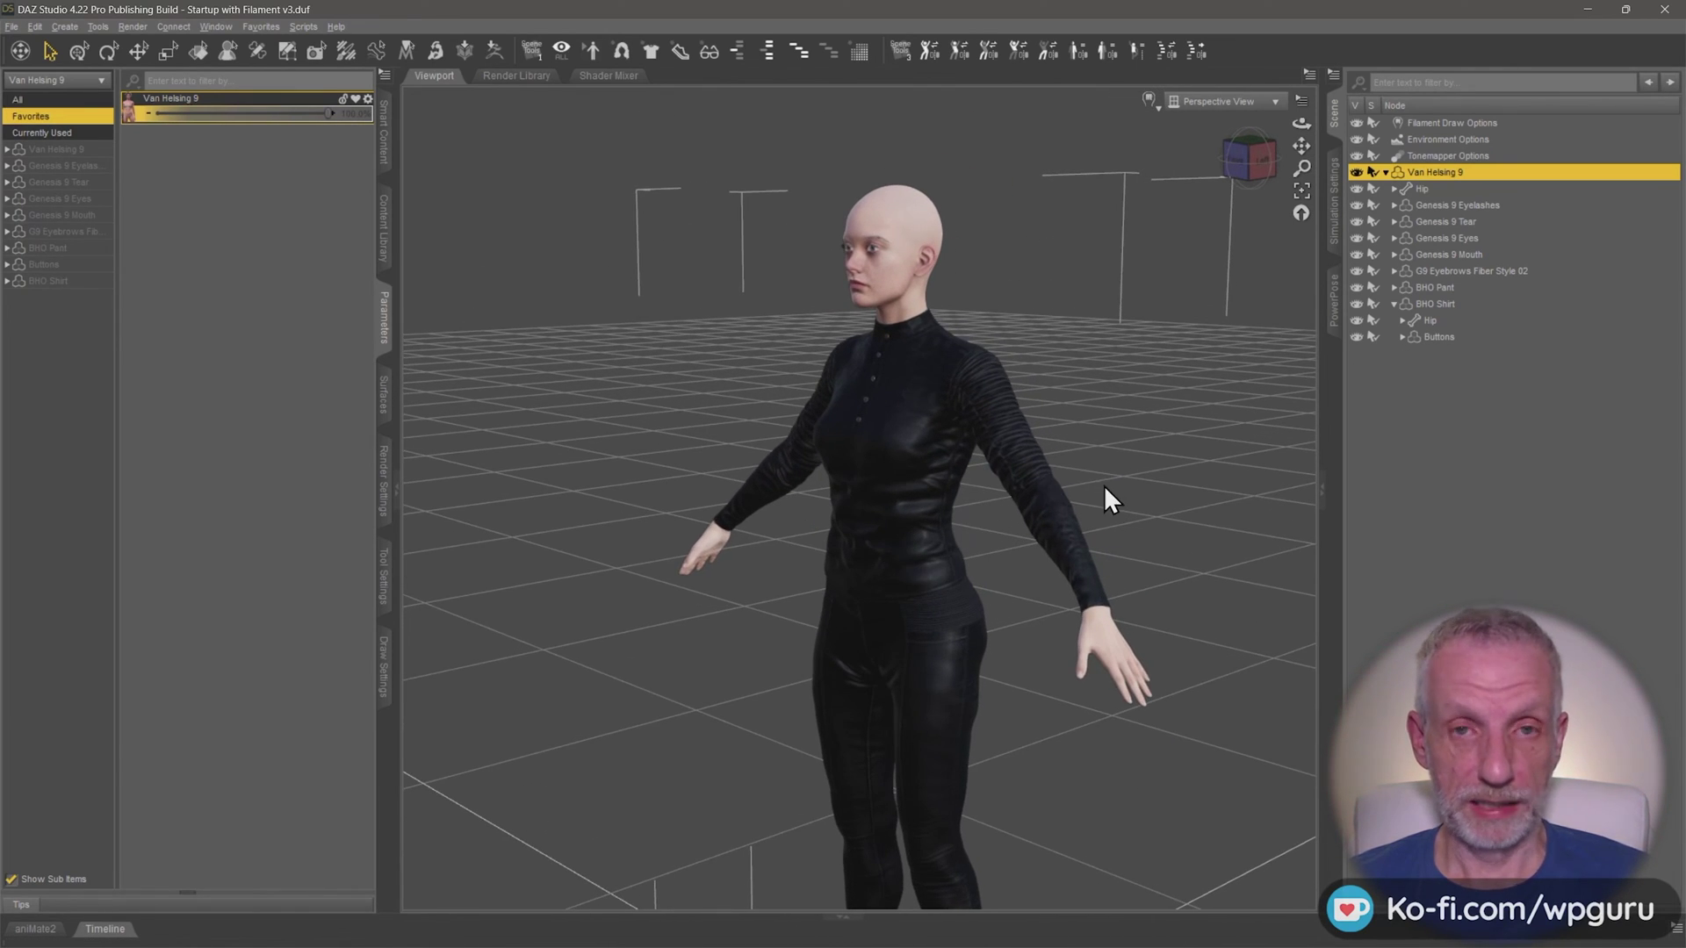
- Fly the Unreal camera close to the shirt buttons, pull back to show both figures, return to DAZ
key("alt+Tab")
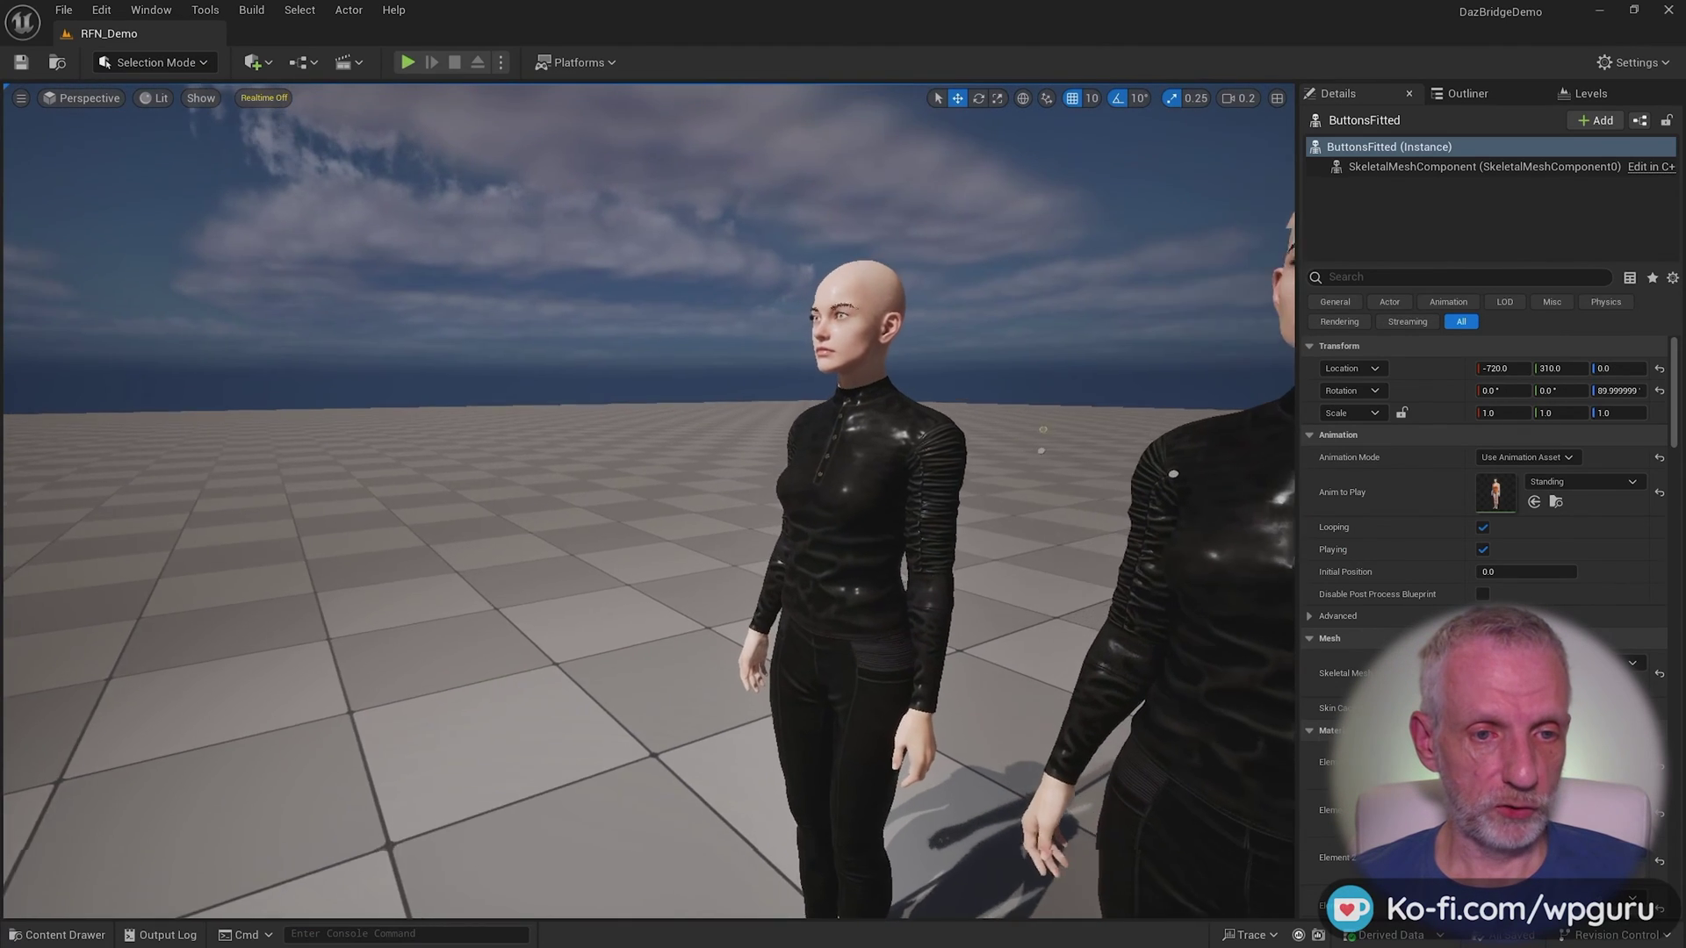
key("w")
right_click_drag(650, 500, 717, 504)
key("s")
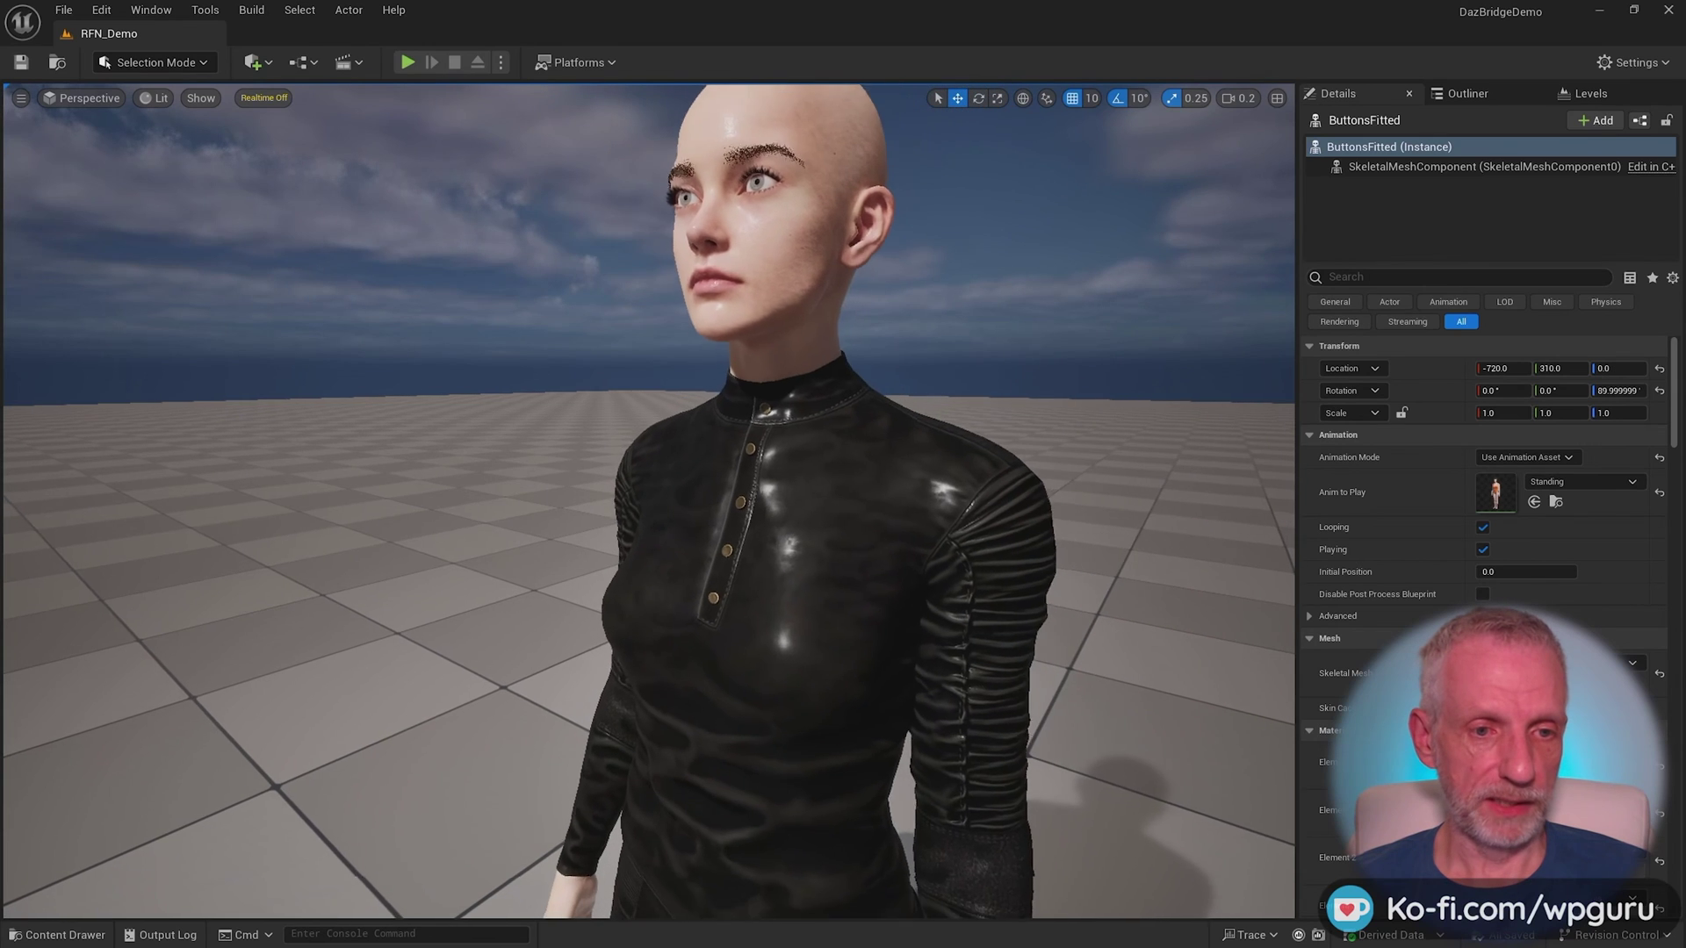
scroll(650, 500, "down", 4)
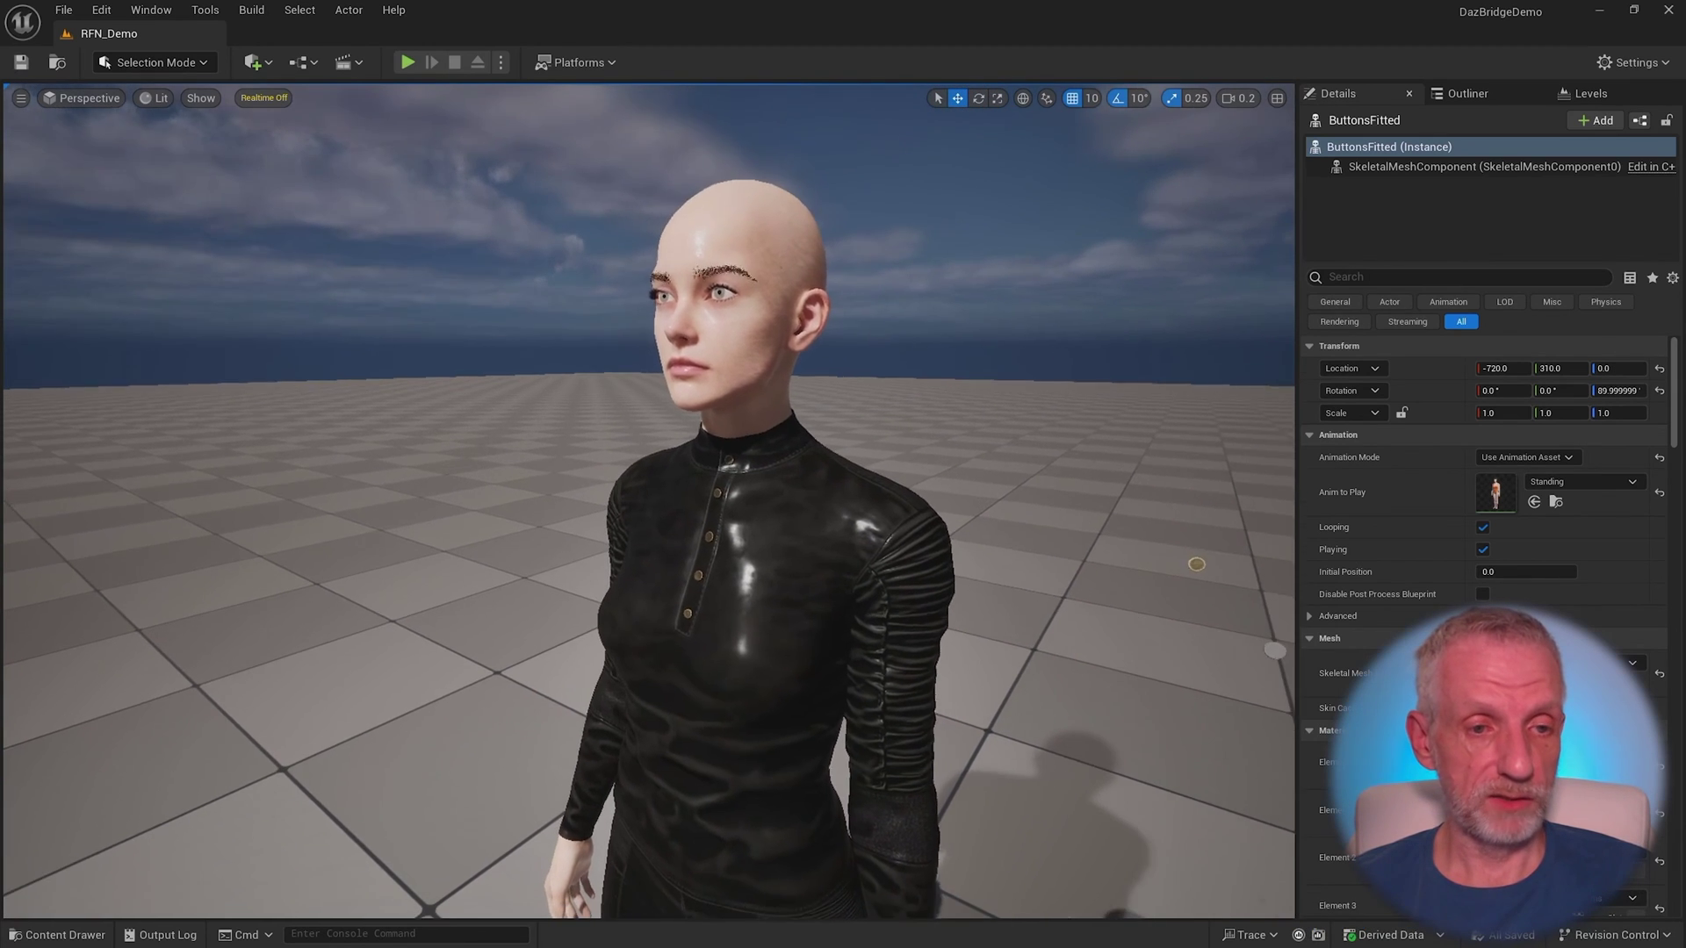
key("a")
right_click_drag(649, 500, 663, 504)
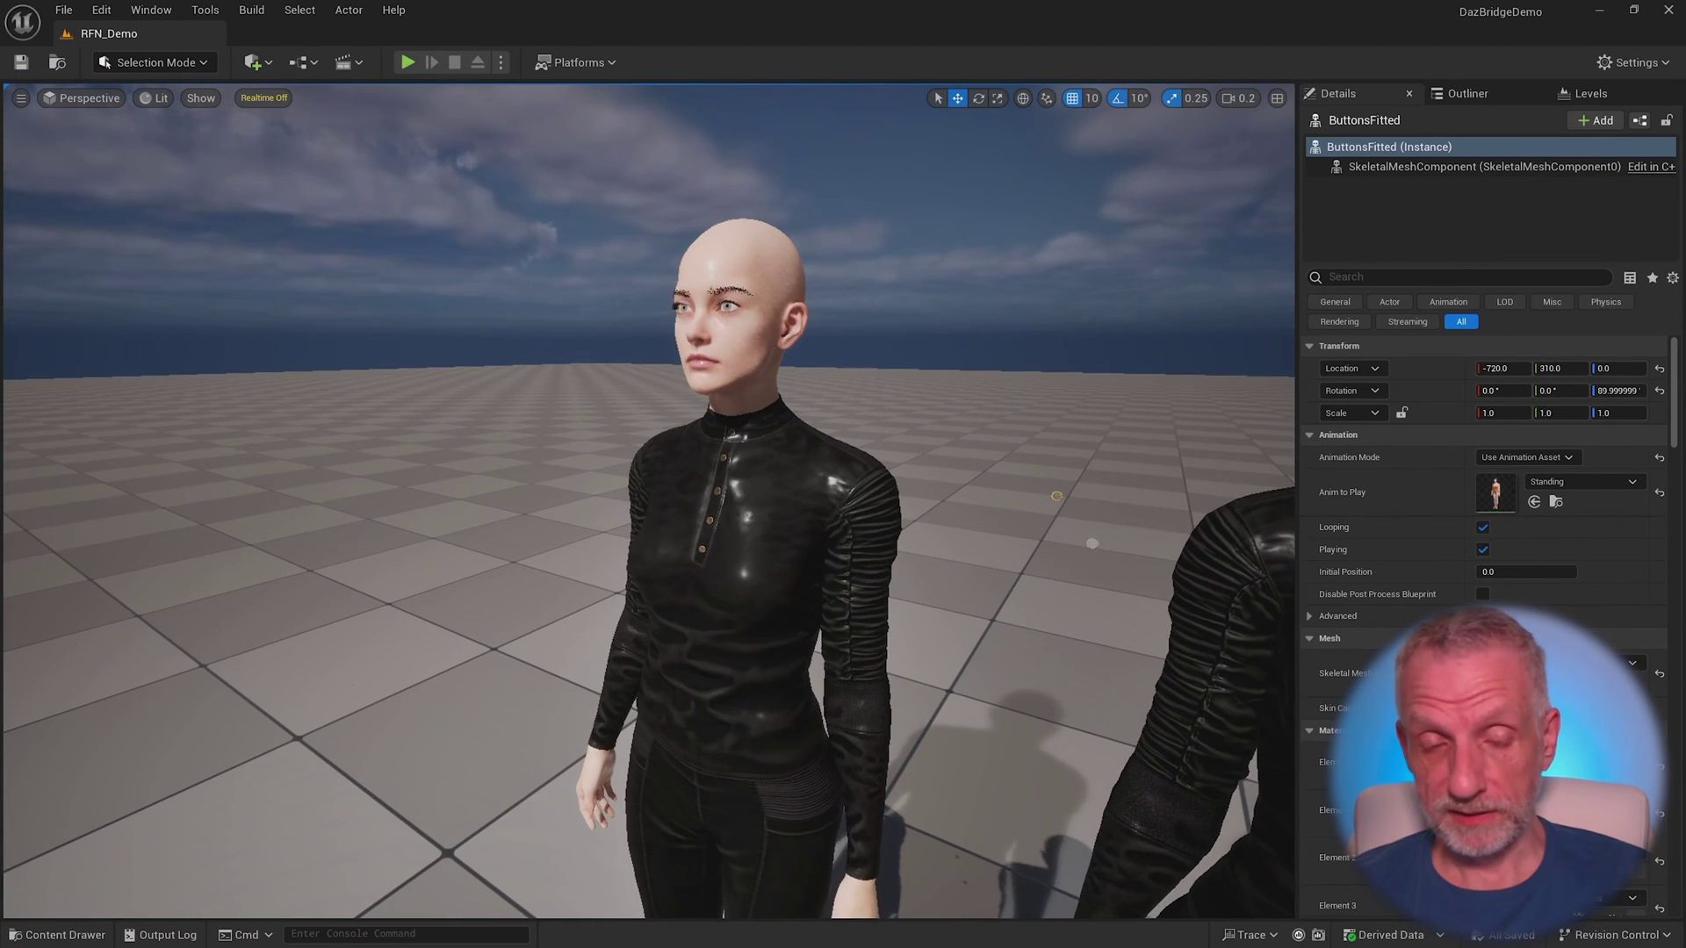
key("s")
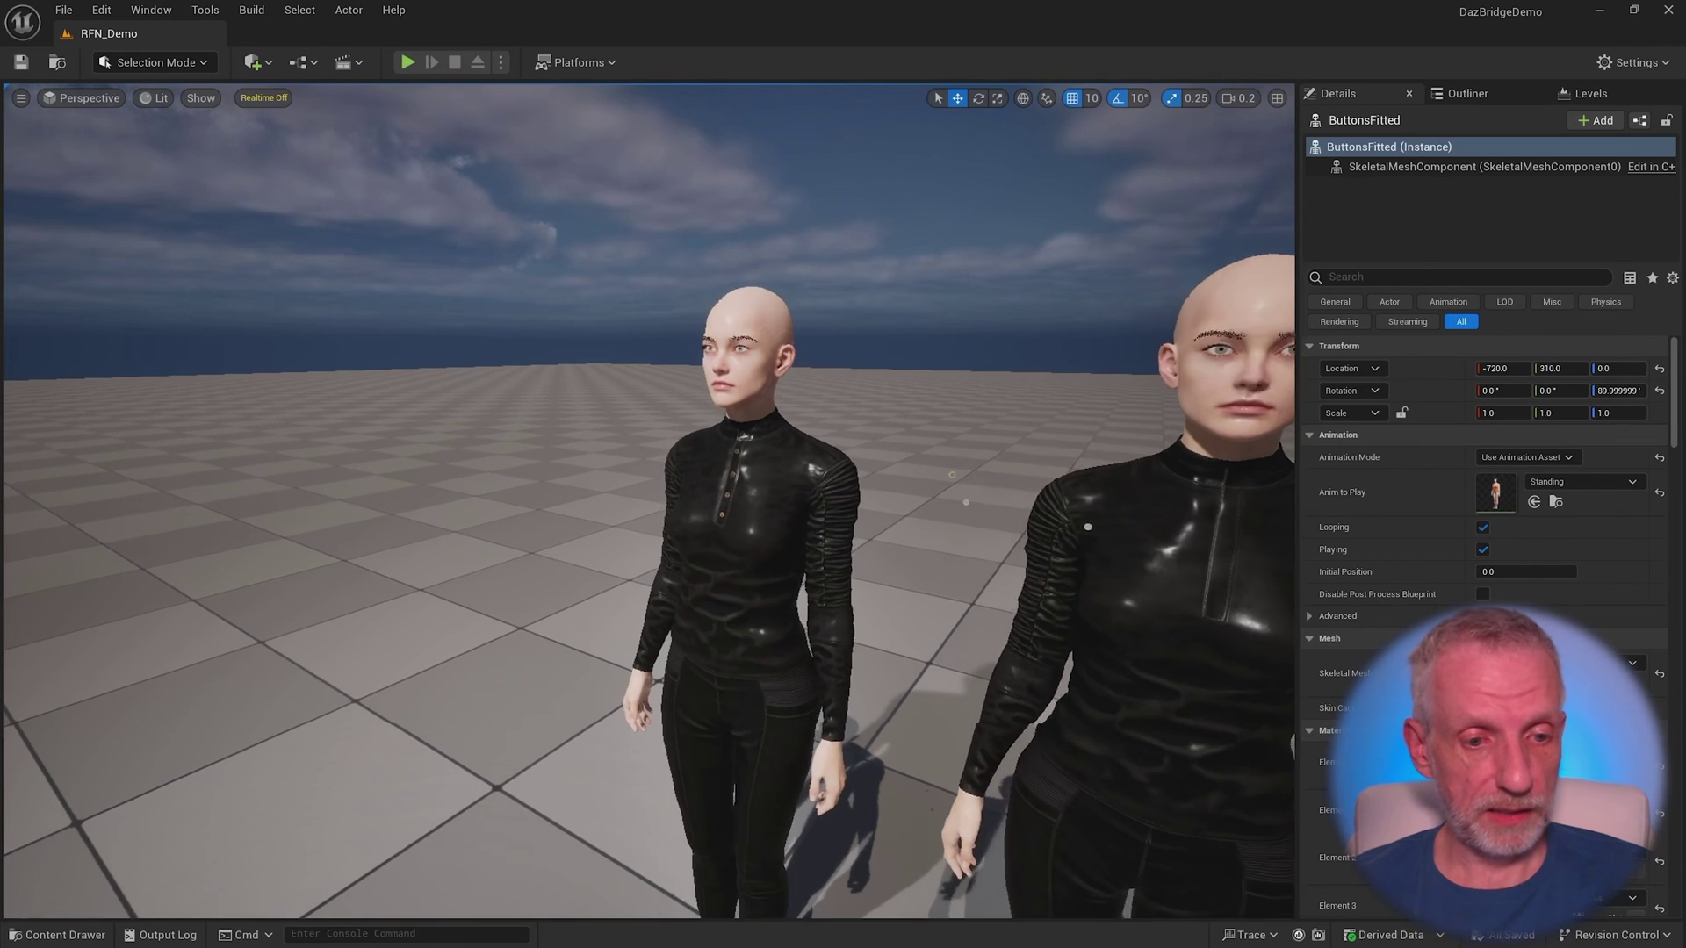
key("s")
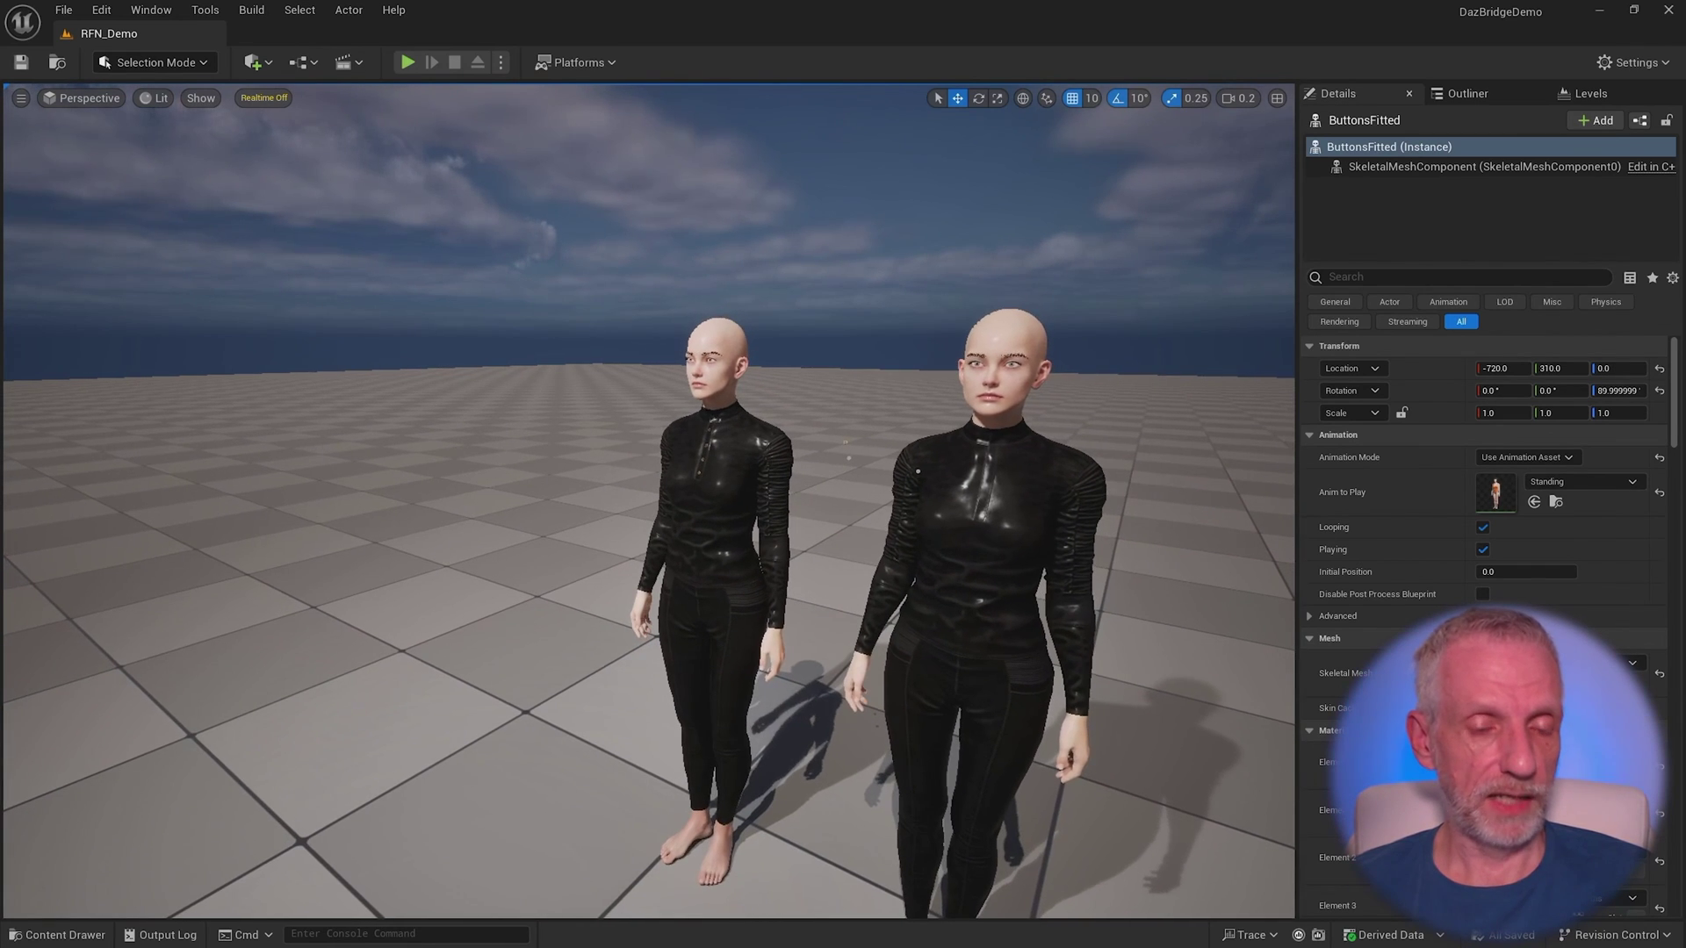
key("alt+Tab")
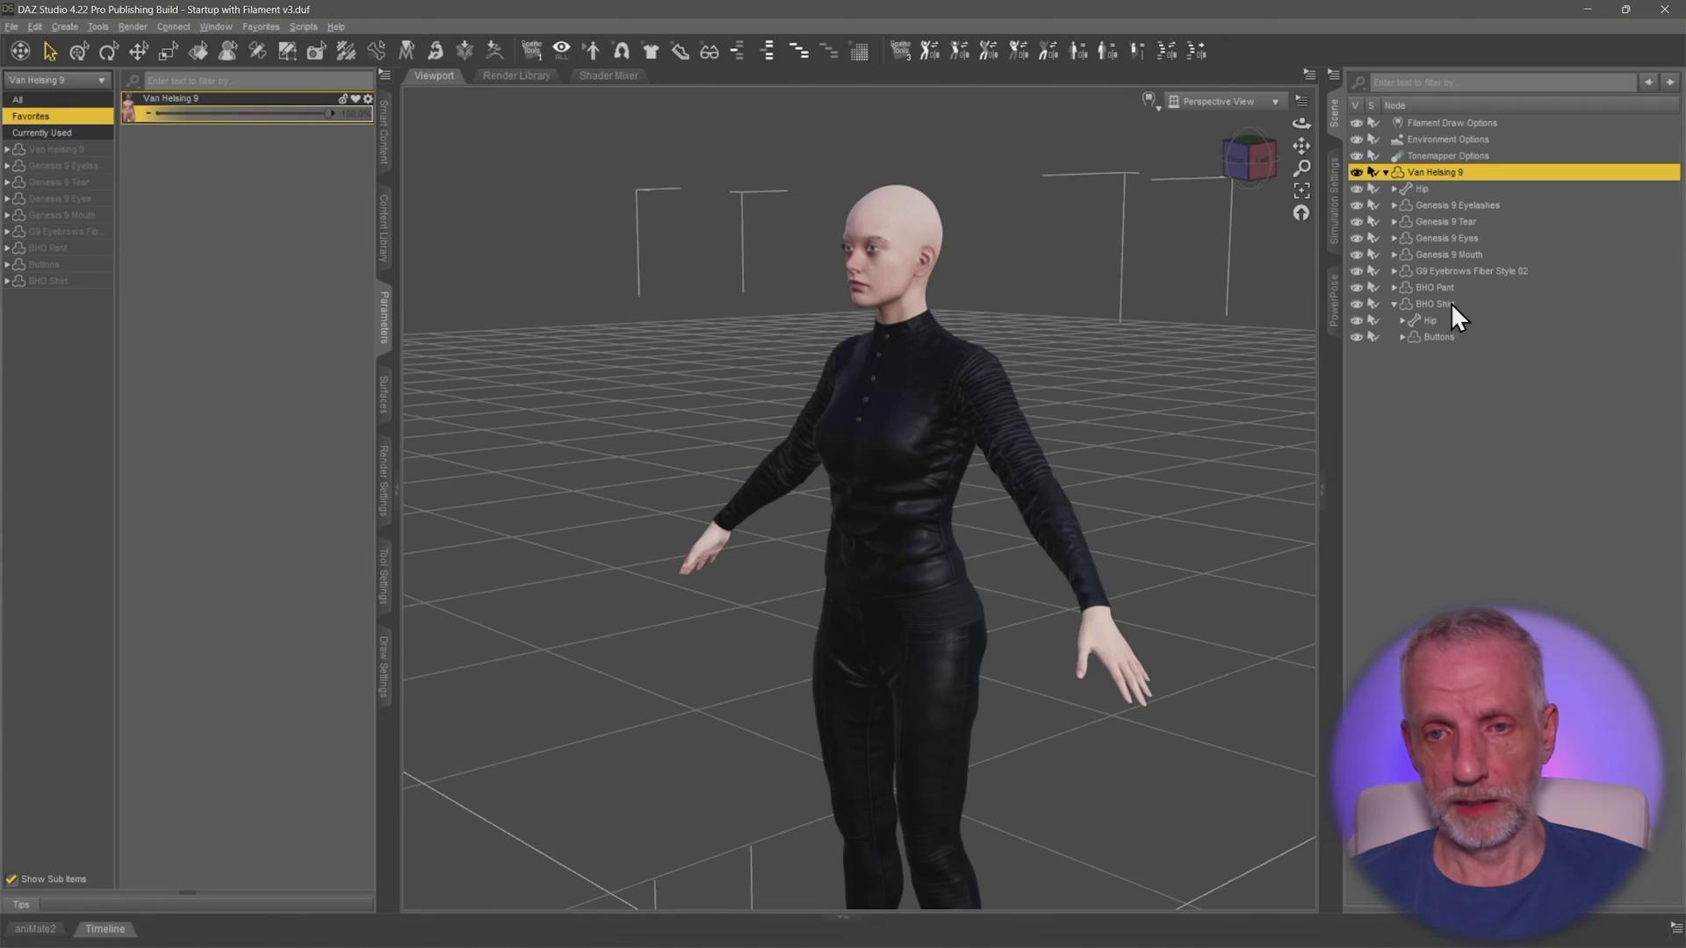